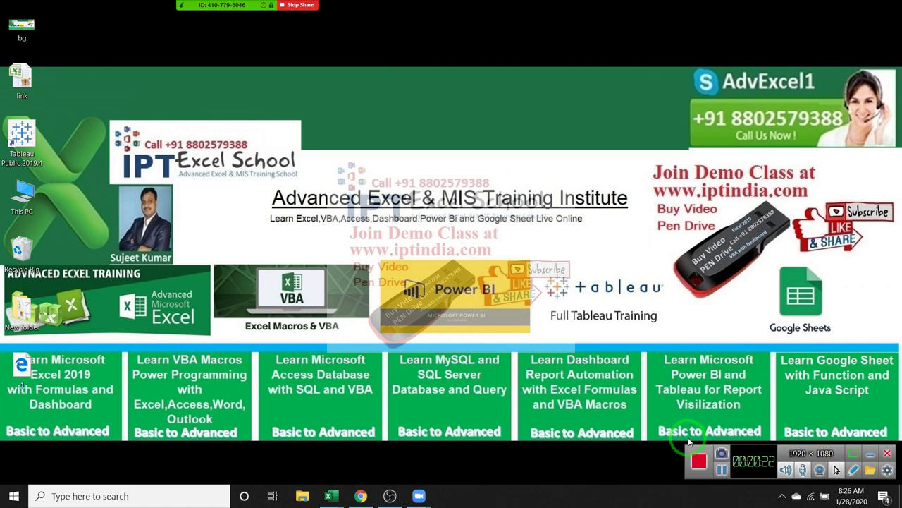
Start recording the meeting from its additional options menu
mouse_move(278, 5)
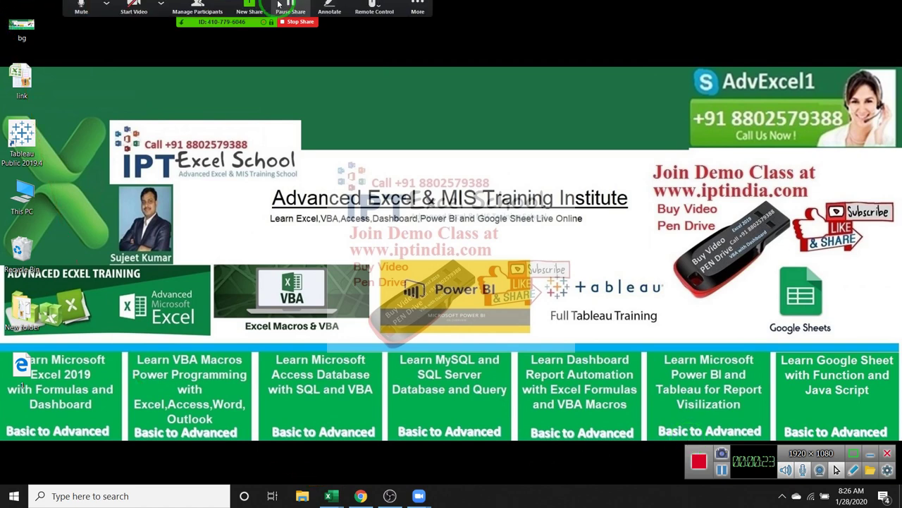
left_click(417, 12)
left_click(439, 66)
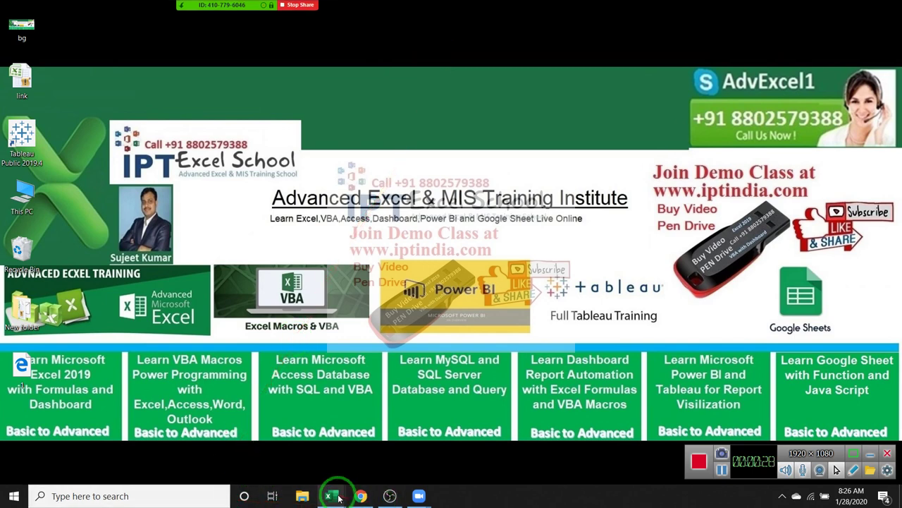
Close Book9, Book8 (without saving) and Book7, and minimize Book10
mouse_move(329, 495)
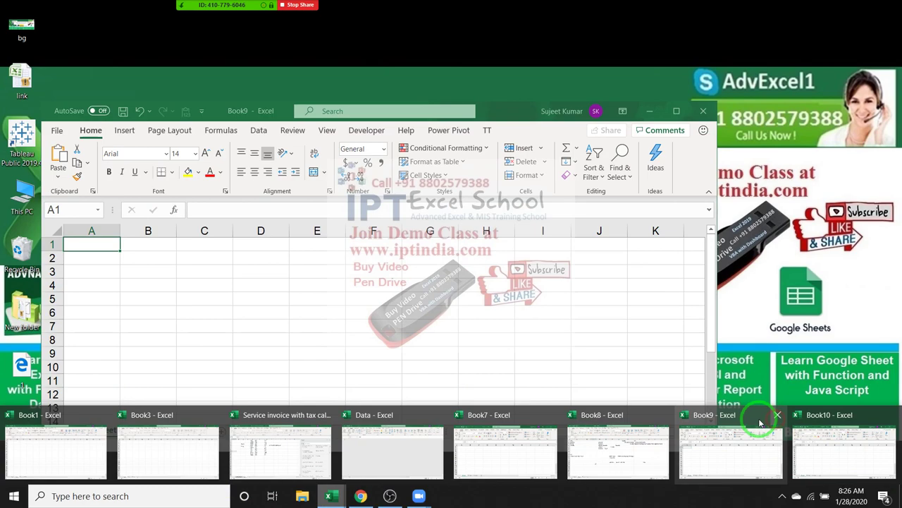
left_click(778, 415)
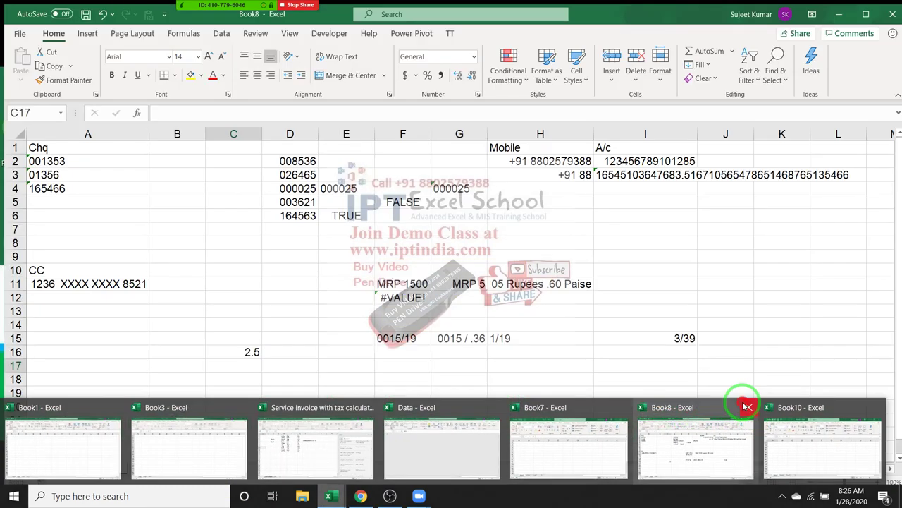
left_click(746, 407)
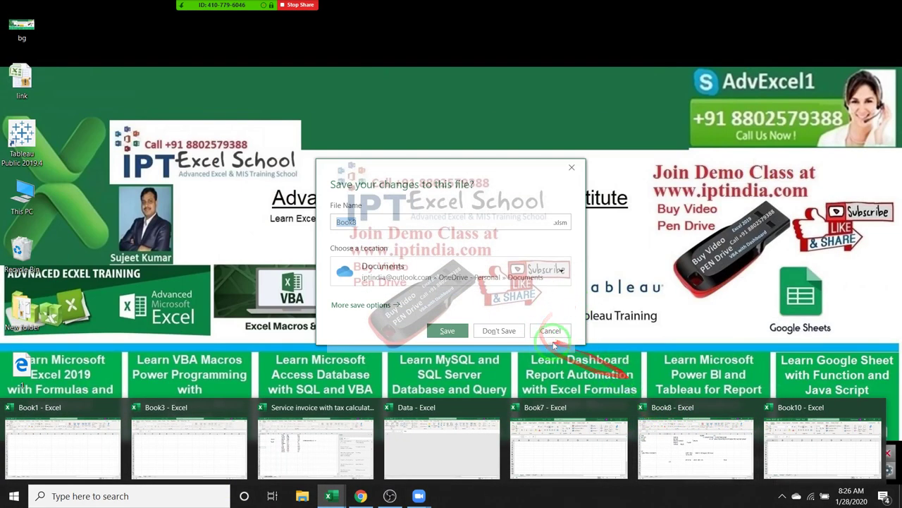
left_click(499, 331)
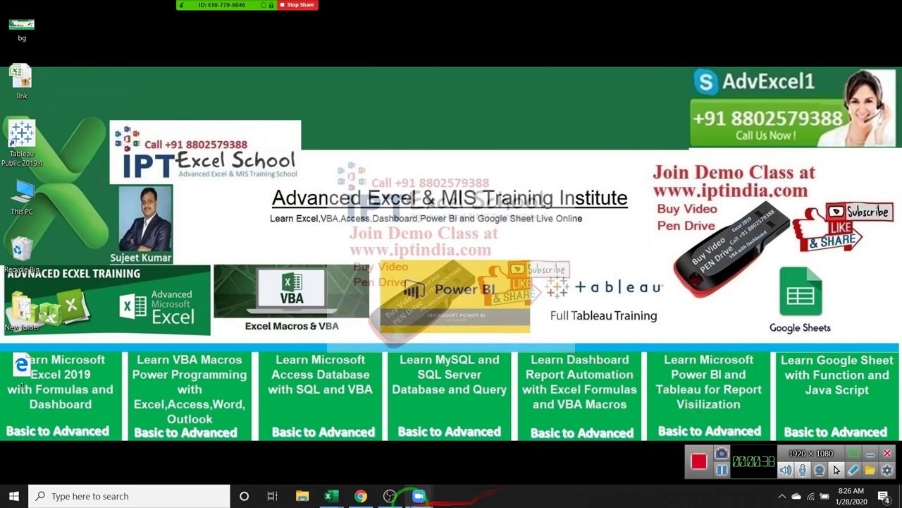
mouse_move(330, 496)
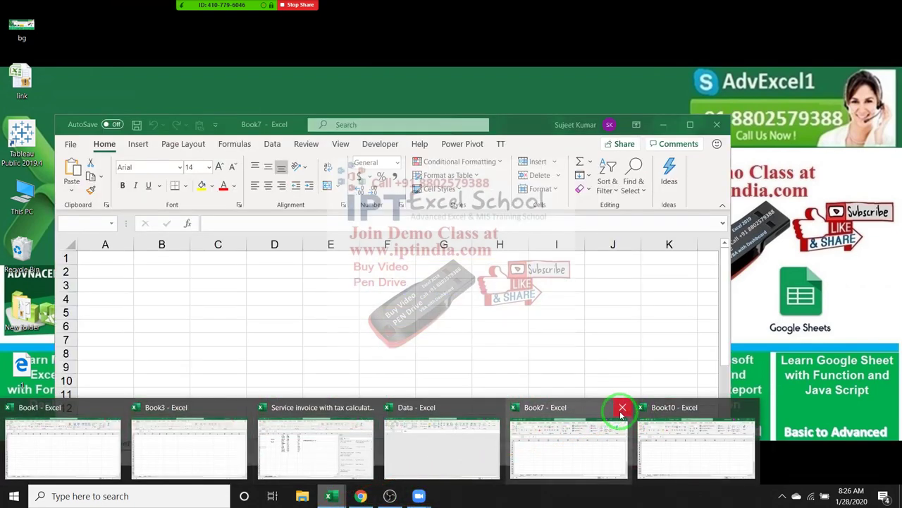
left_click(623, 408)
left_click(594, 413)
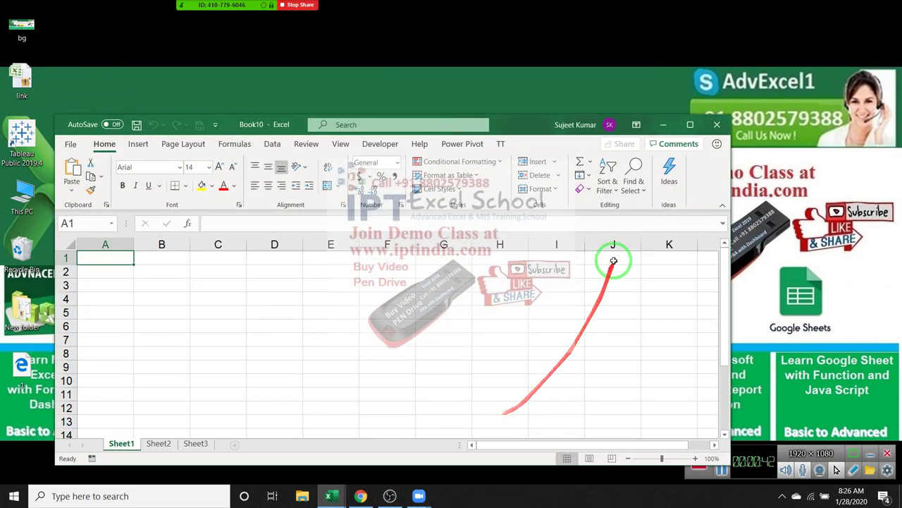
left_click(662, 125)
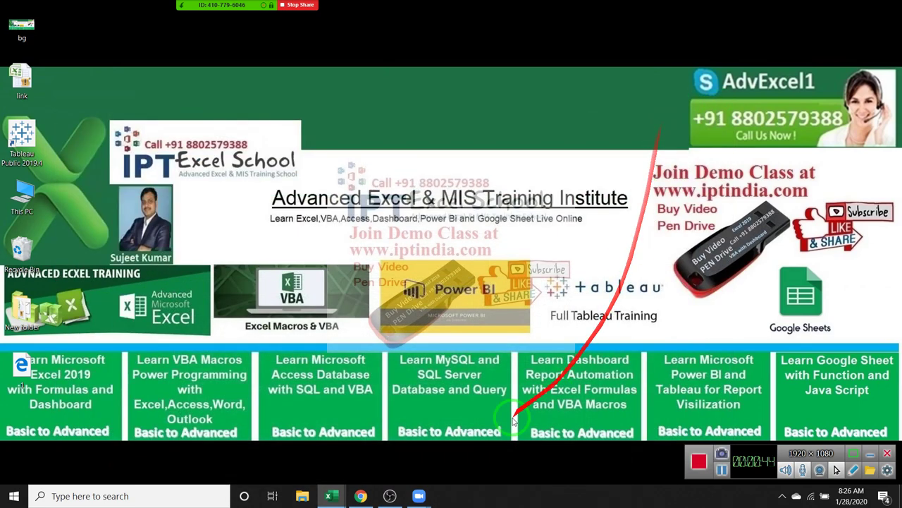
Close Data, Service invoice, the blank workbook and Book10 without saving changes
mouse_move(333, 490)
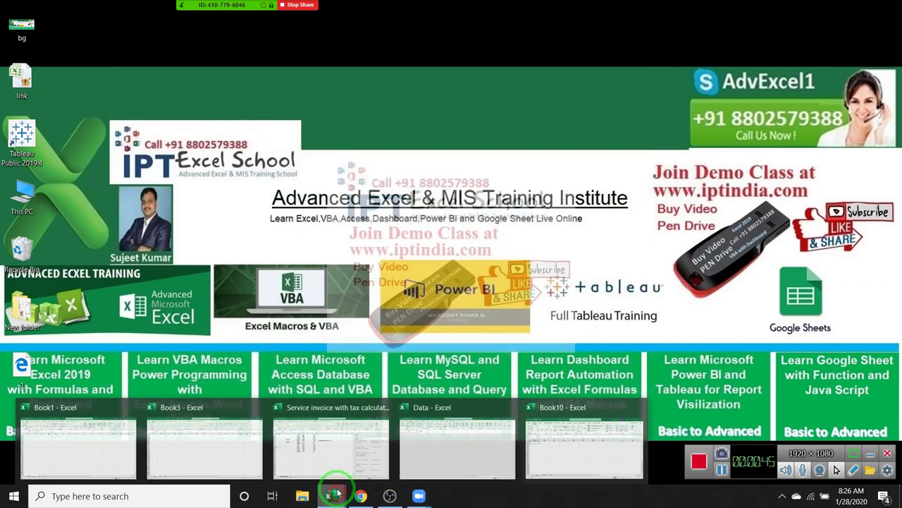
left_click(509, 410)
left_click(483, 416)
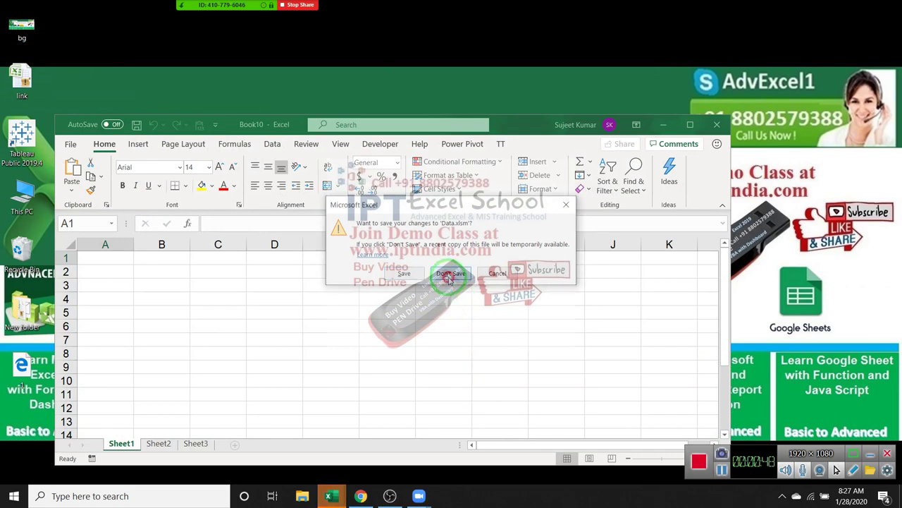
mouse_move(330, 492)
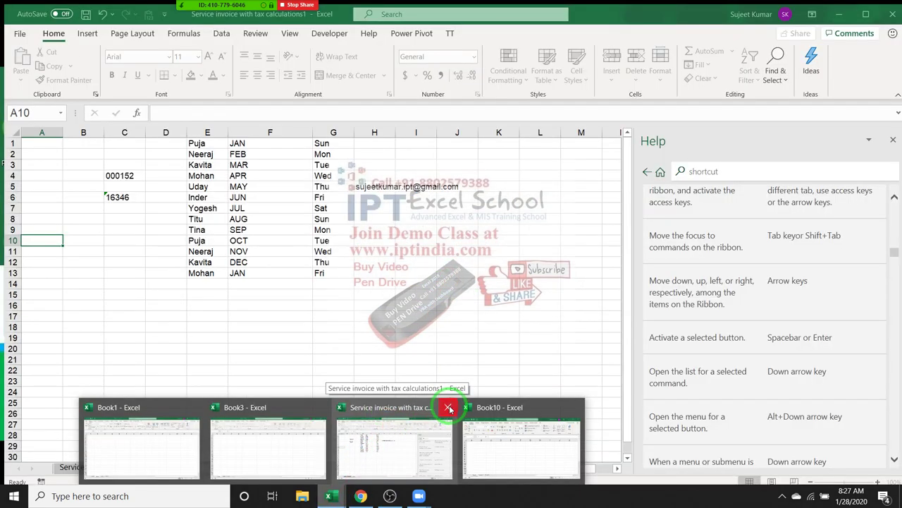
left_click(448, 408)
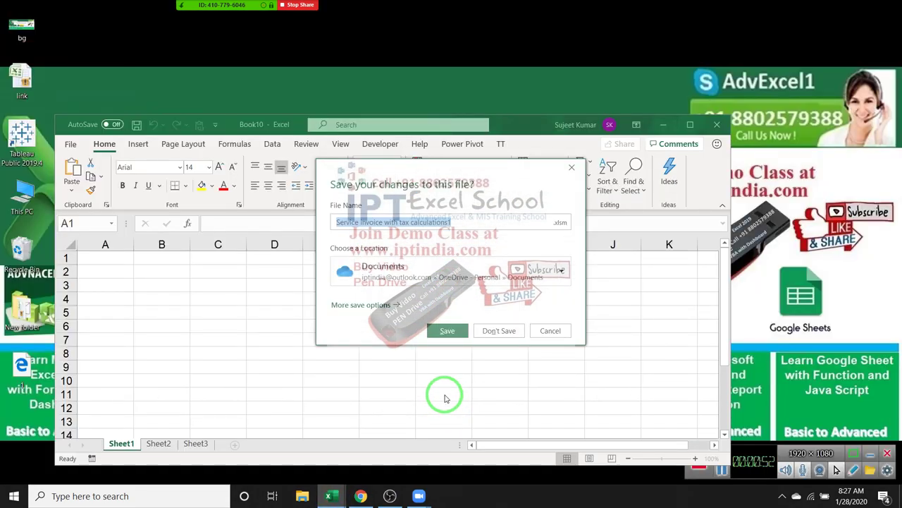
left_click(497, 330)
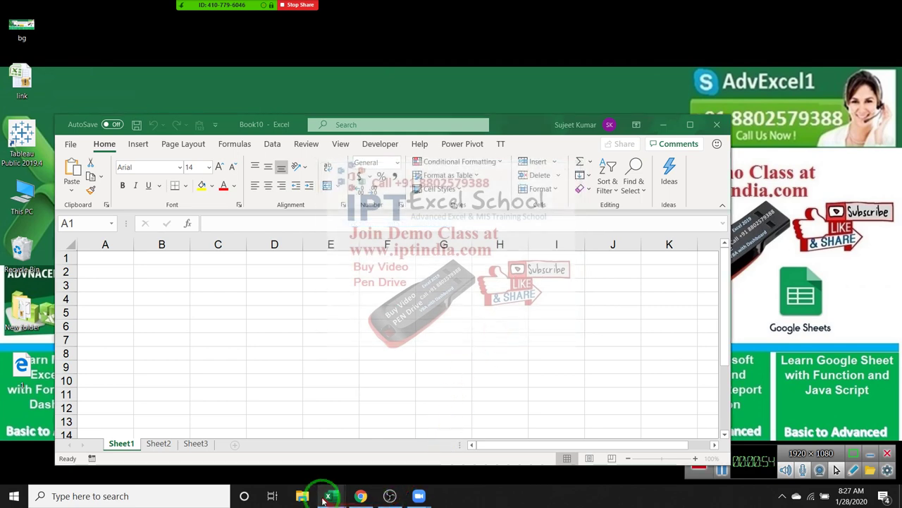
mouse_move(333, 496)
left_click(334, 469)
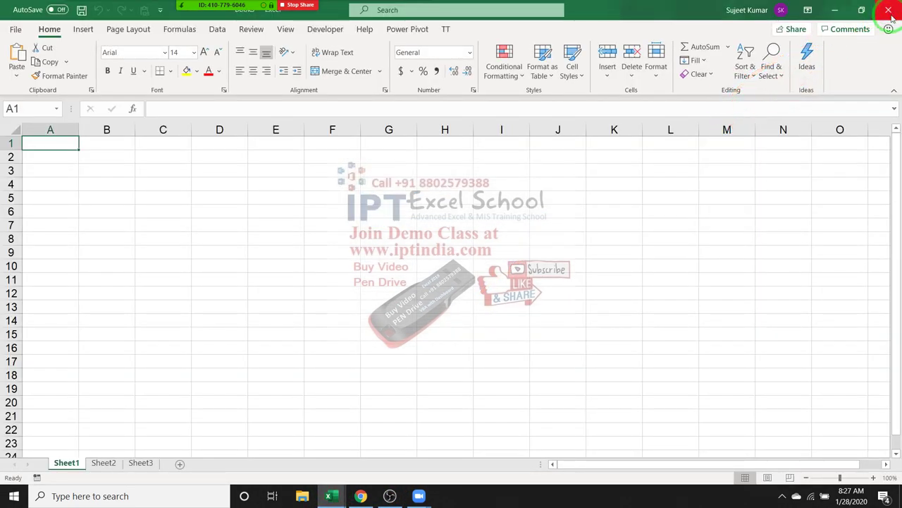
left_click(888, 10)
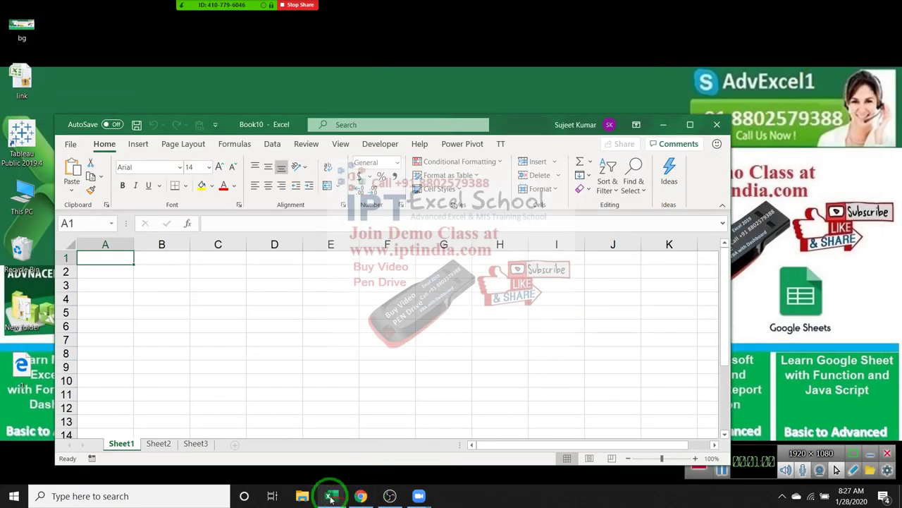
mouse_move(339, 489)
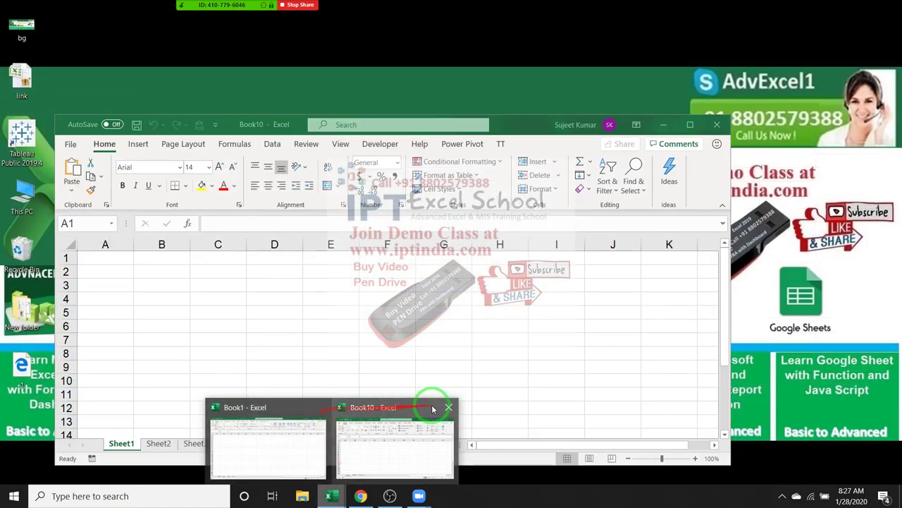
left_click(450, 407)
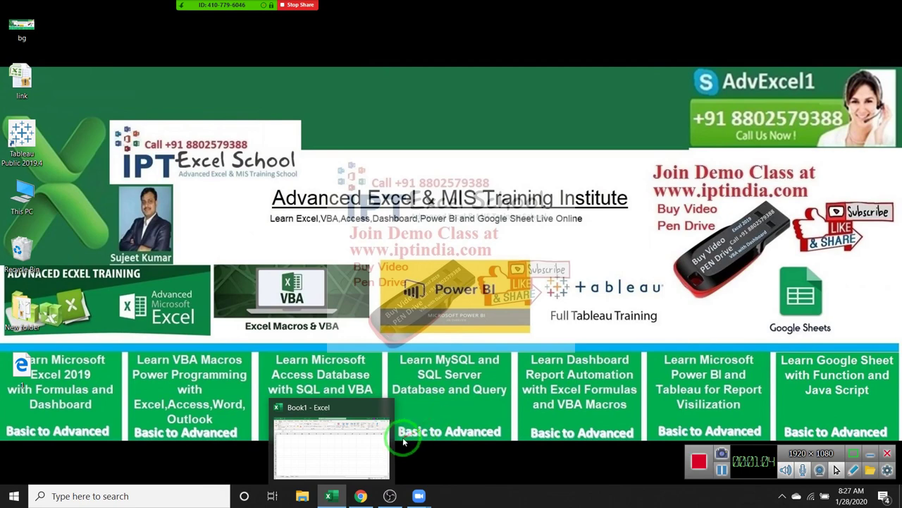
Open Book1 and launch its VBA editor from the Developer tab
left_click(369, 443)
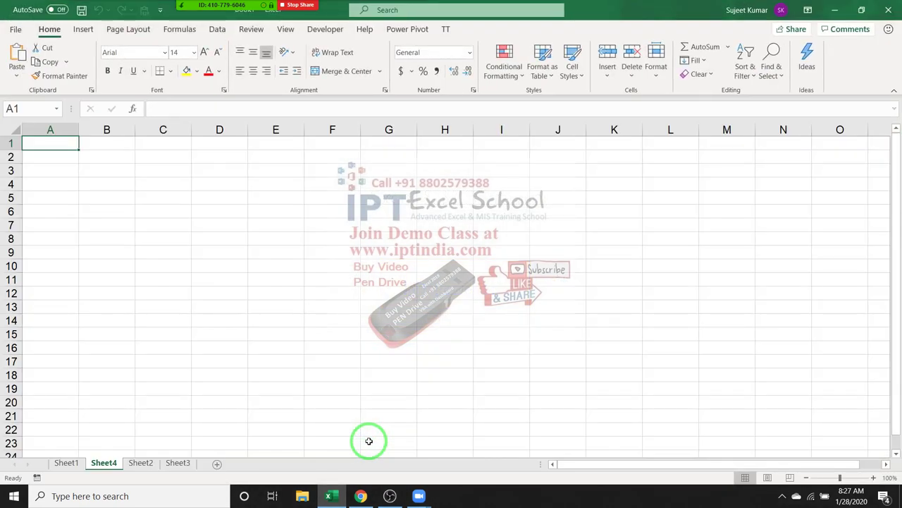
left_click(332, 198)
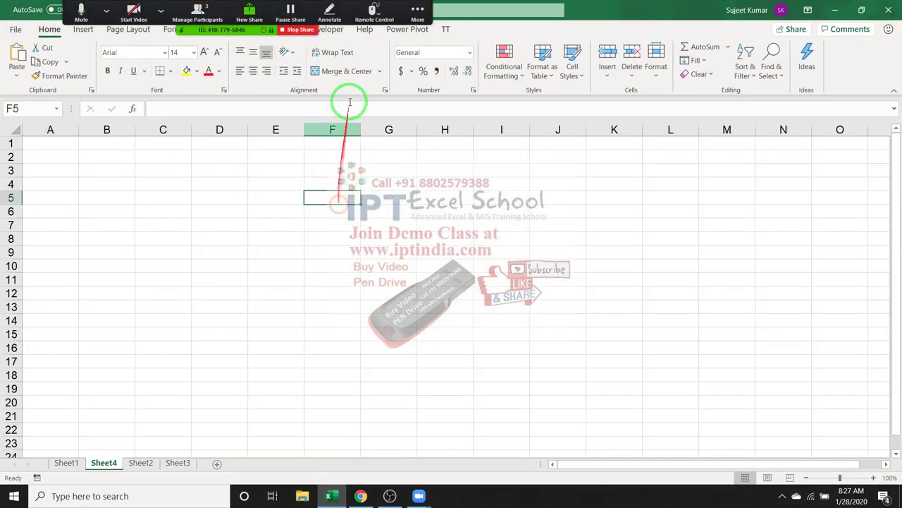
left_click(330, 30)
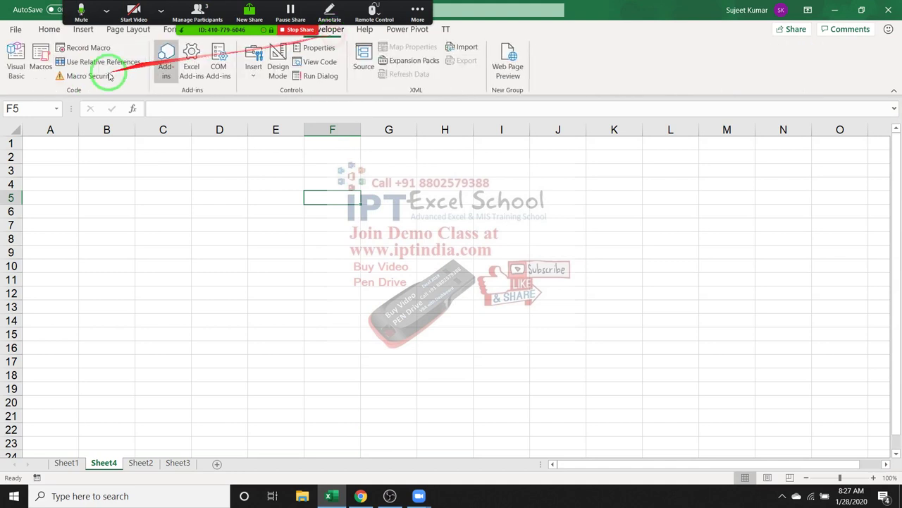
left_click(14, 69)
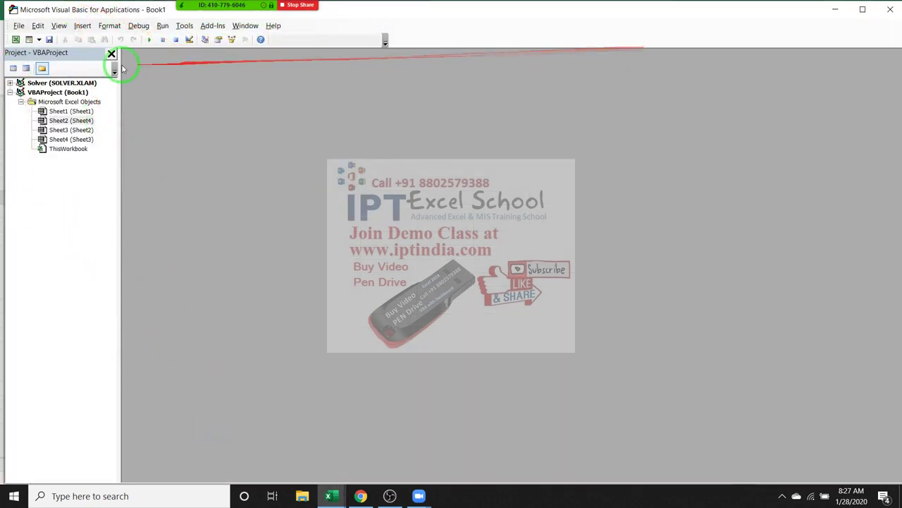
Insert a new Module1 into the project, then return to the Book1 worksheet
left_click(84, 26)
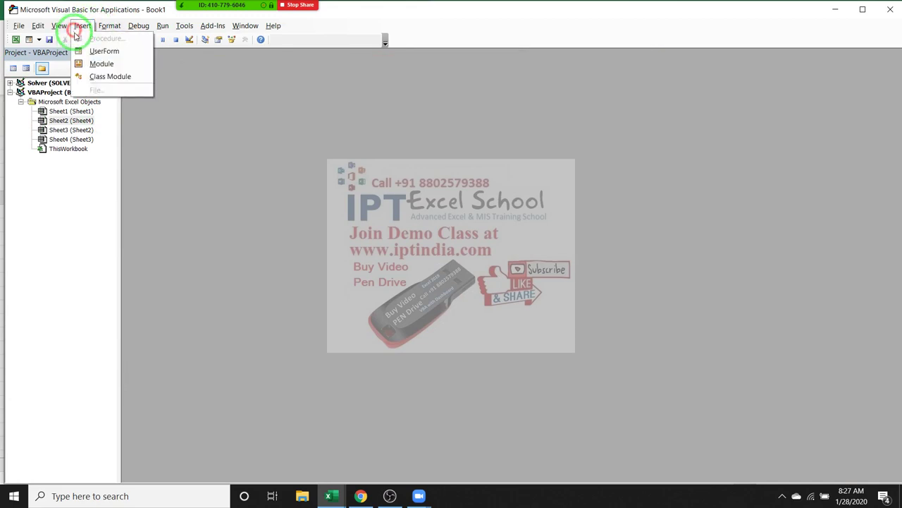
left_click(99, 64)
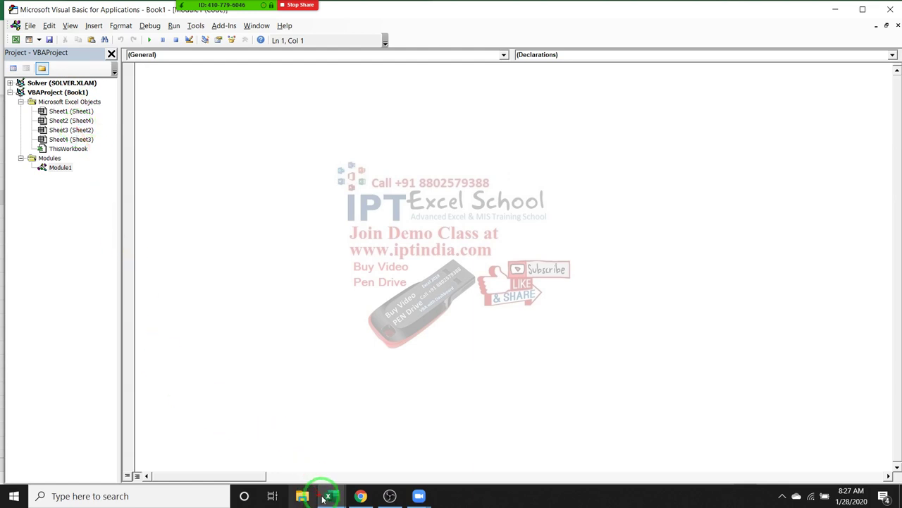
mouse_move(308, 487)
left_click(282, 459)
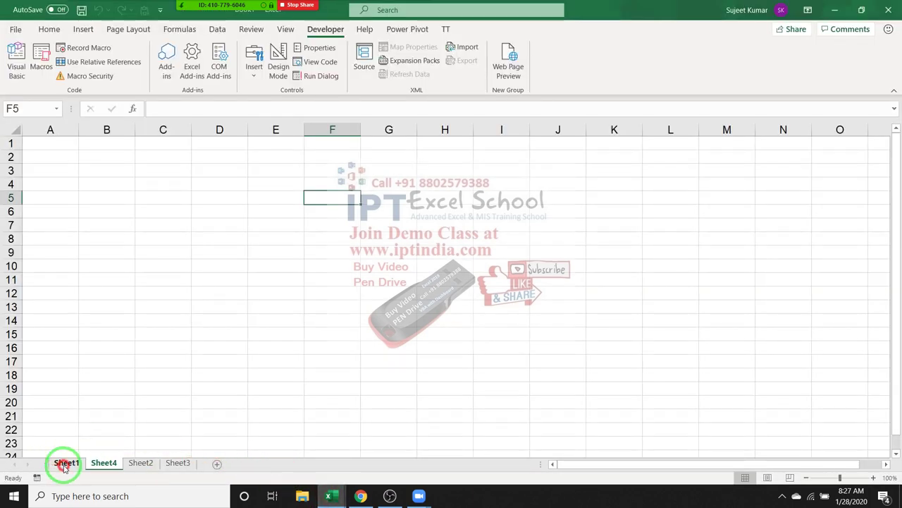
Rename the Sheet1 tab to Data
left_click(65, 463)
left_click_drag(65, 464, 66, 465)
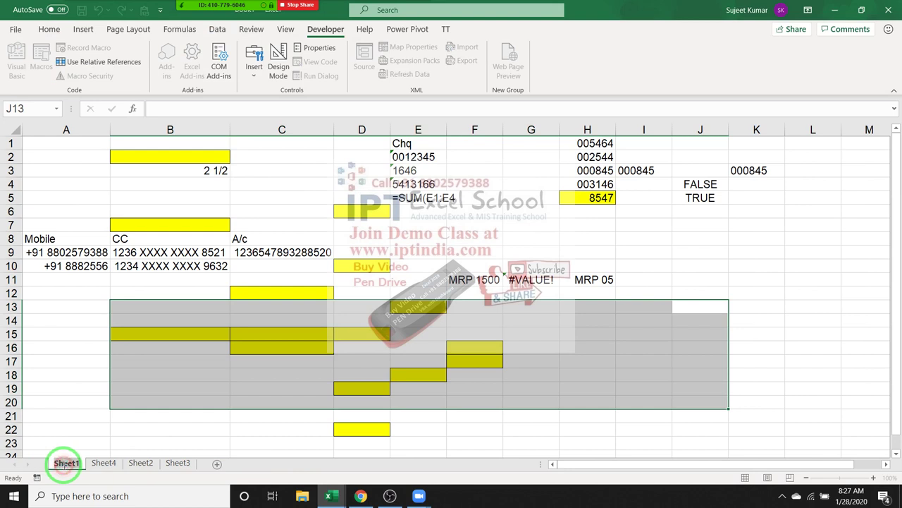
type("Data")
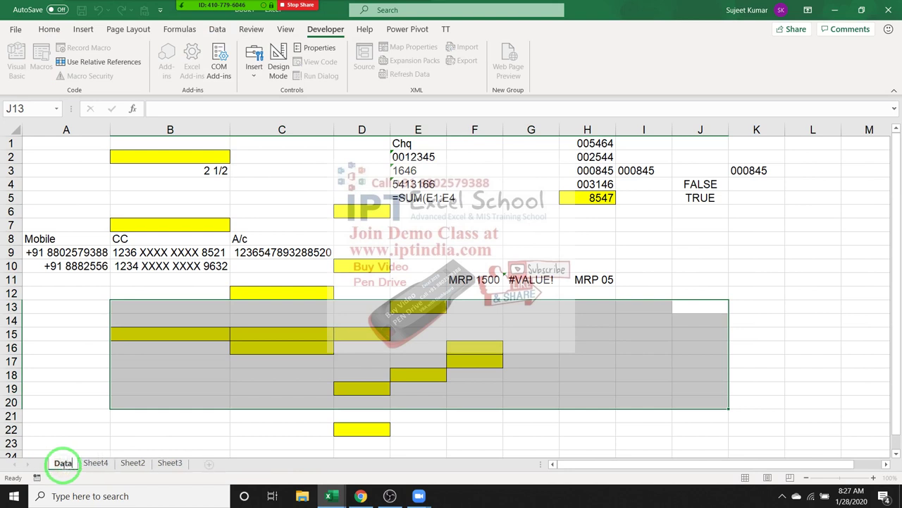
left_click(67, 404)
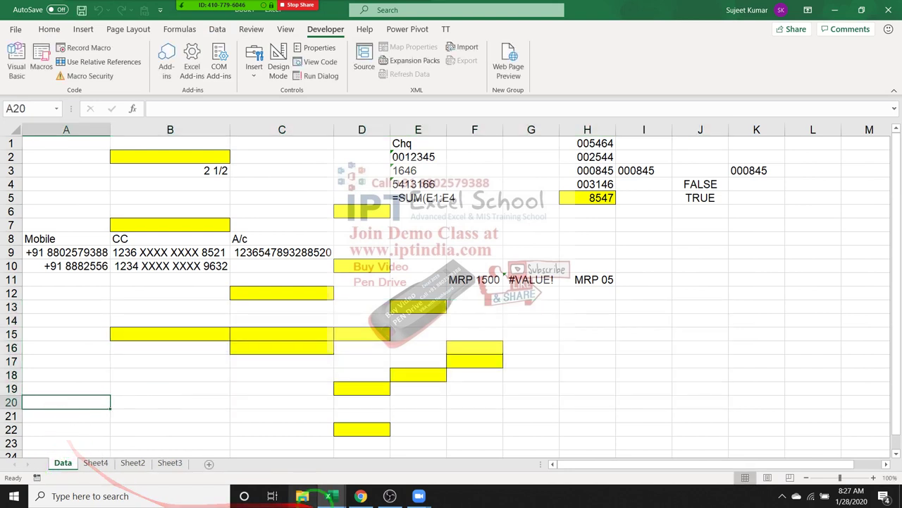
Bring the VBA editor with the empty Module1 back to the front
left_click(327, 496)
left_click(366, 450)
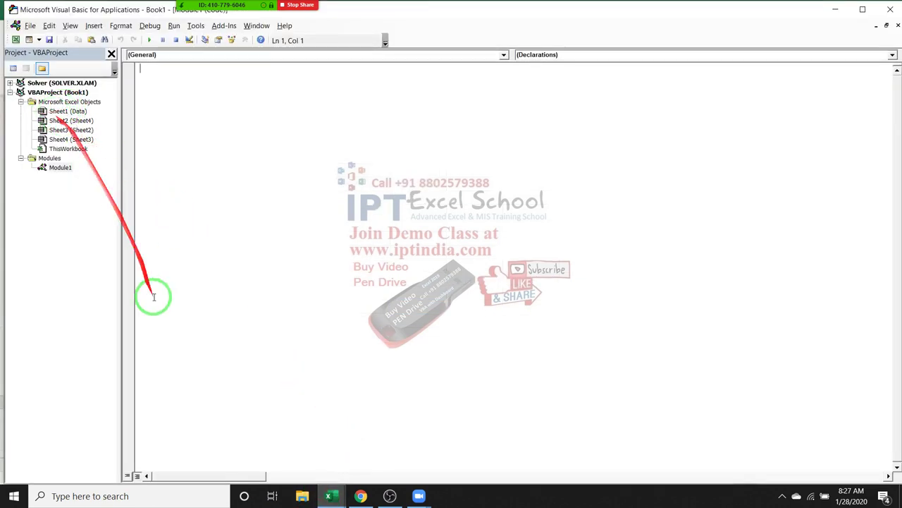
mouse_move(329, 495)
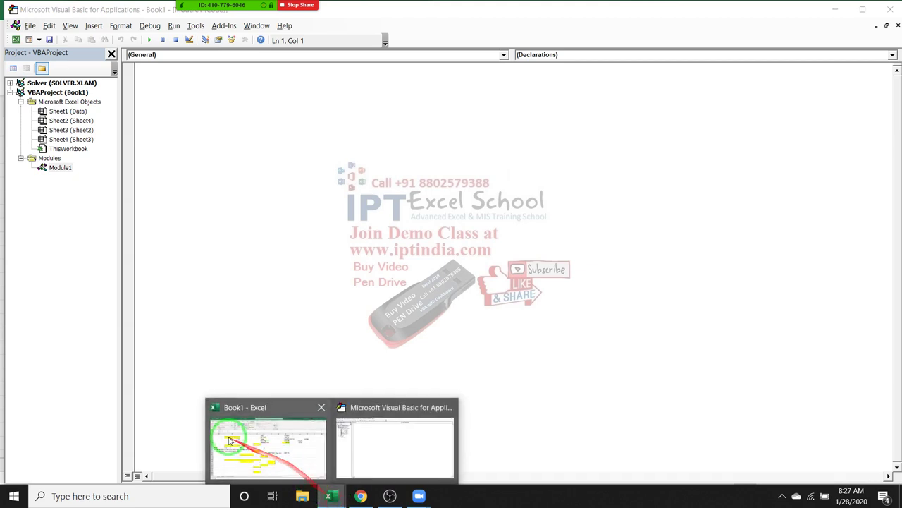
left_click(285, 445)
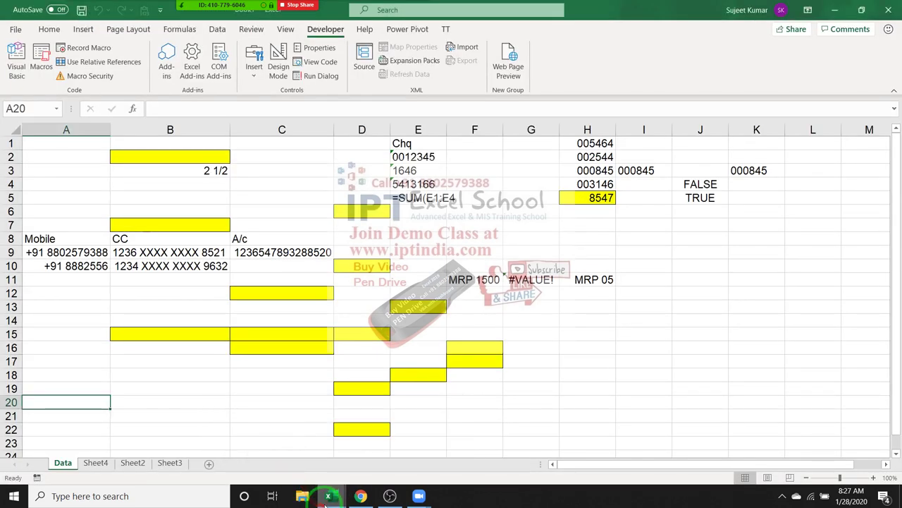
mouse_move(335, 488)
left_click(353, 449)
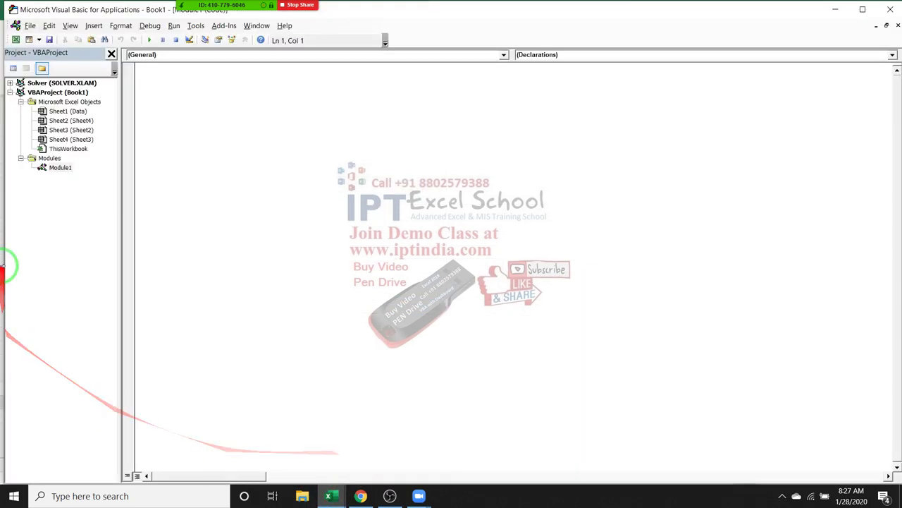
With Sheet1 (Data) selected, enable Design Mode and show Properties, revealing code name Sheet1
left_click(81, 112)
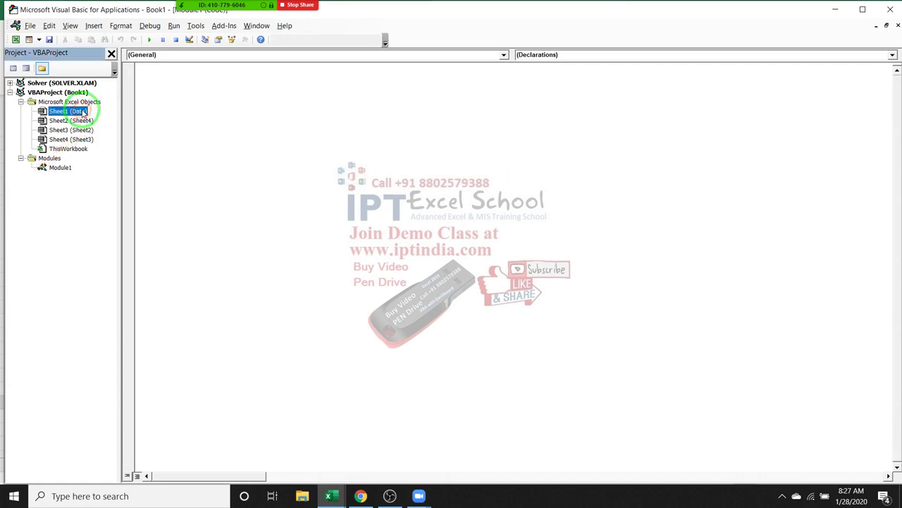
left_click(189, 40)
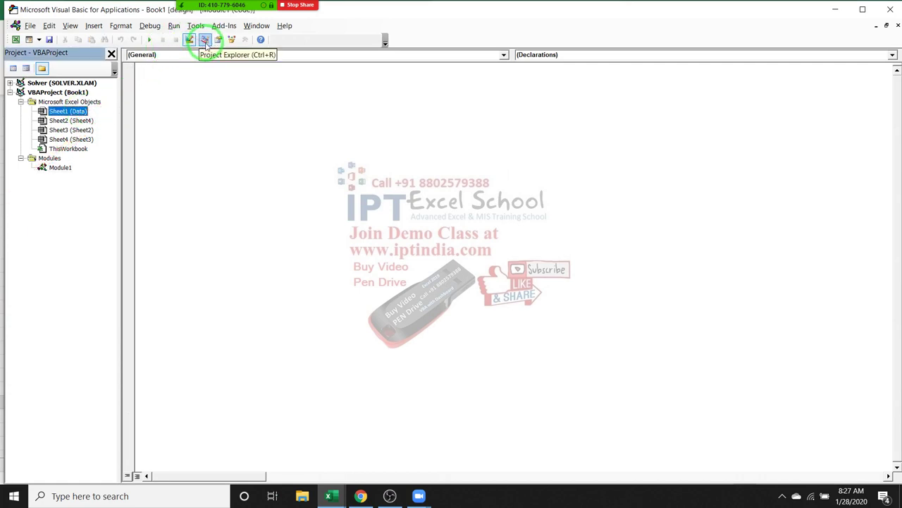
left_click(218, 40)
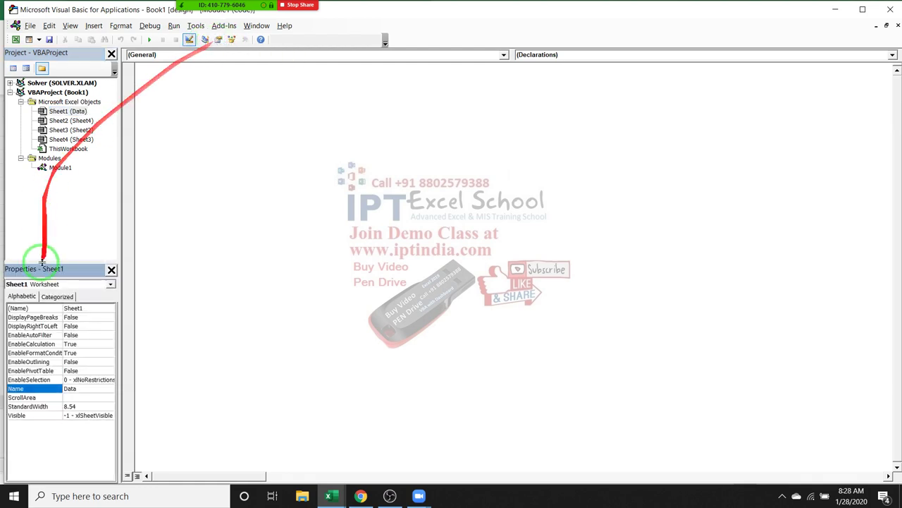
left_click(73, 308)
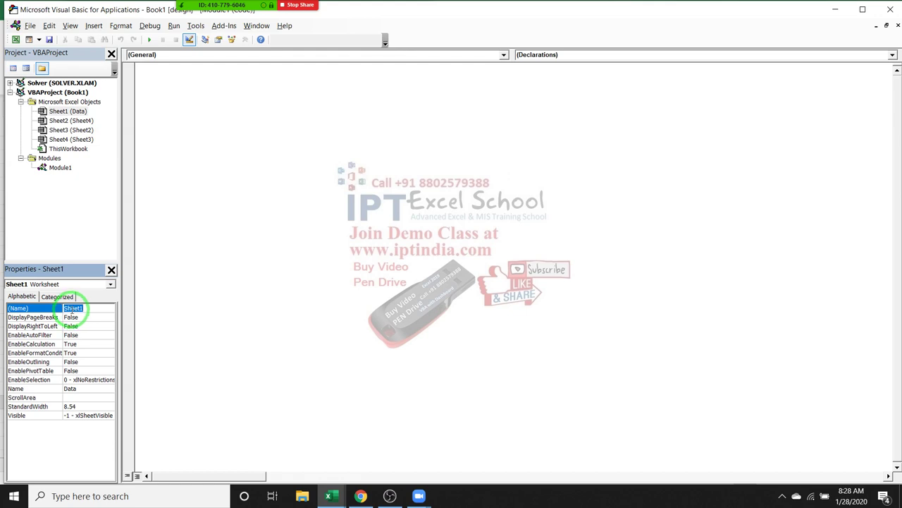
left_click(157, 95)
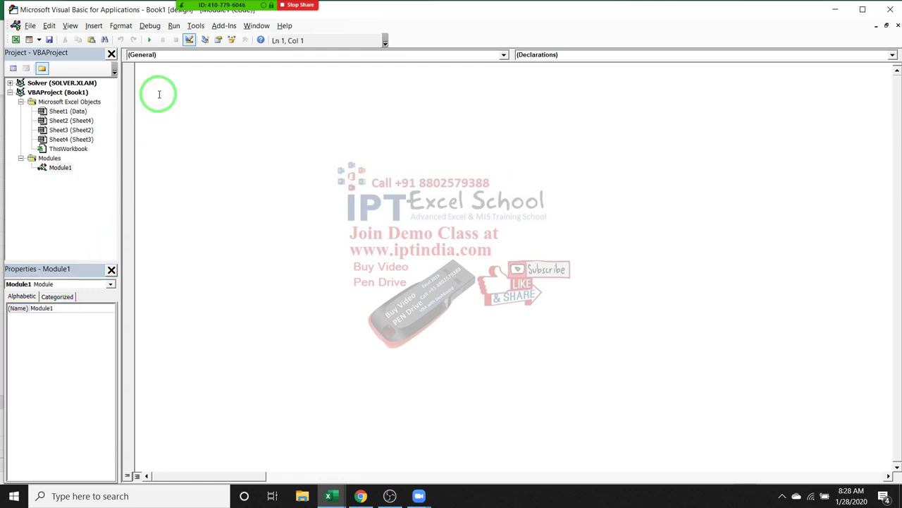
Start macro rr in Module1 with a Sheet1.Select statement
type("sub rr")
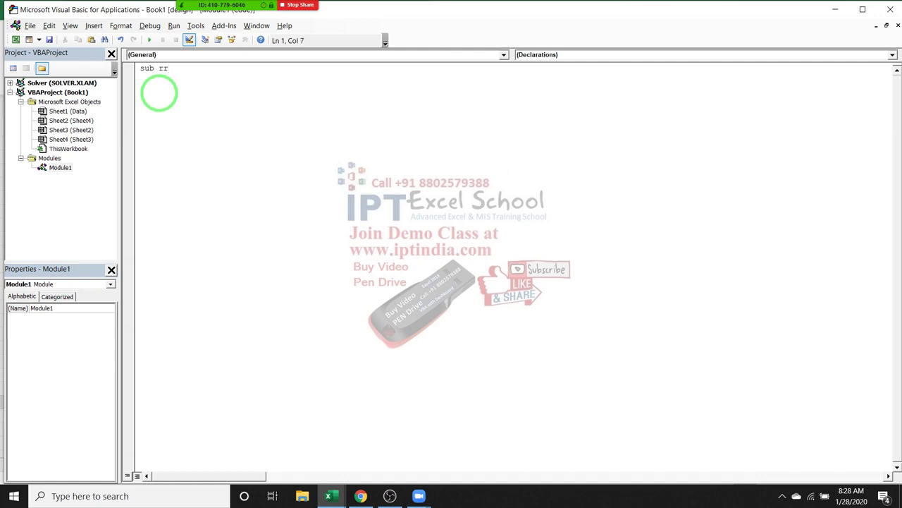
key("Return")
key("Return")
key("Return")
key("Return")
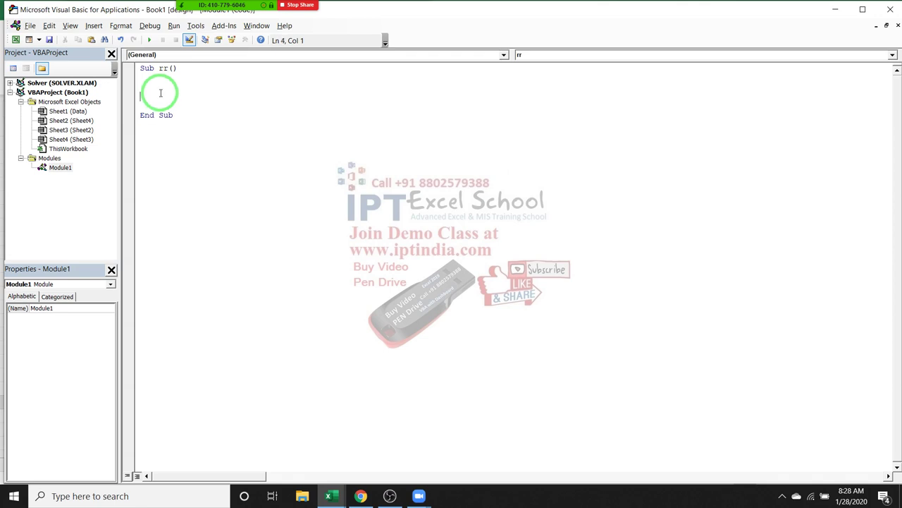
key("Return")
type("sheet1")
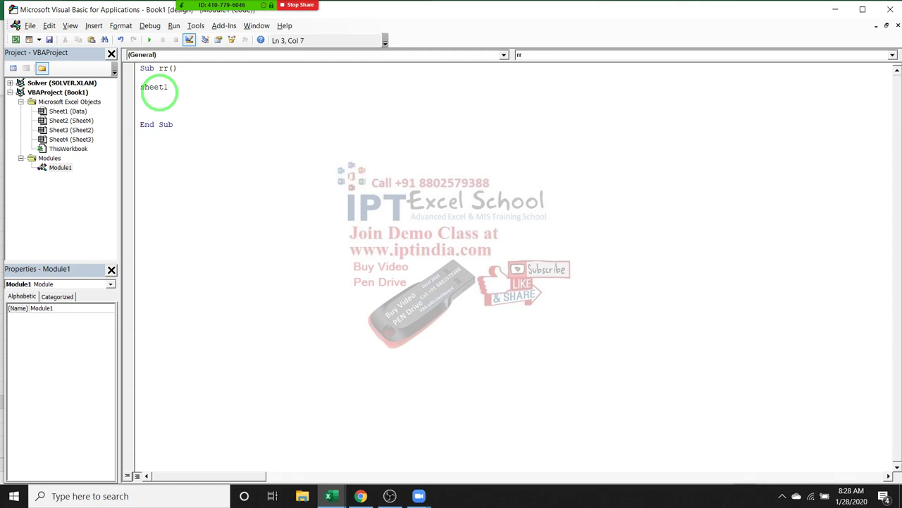
type(".se")
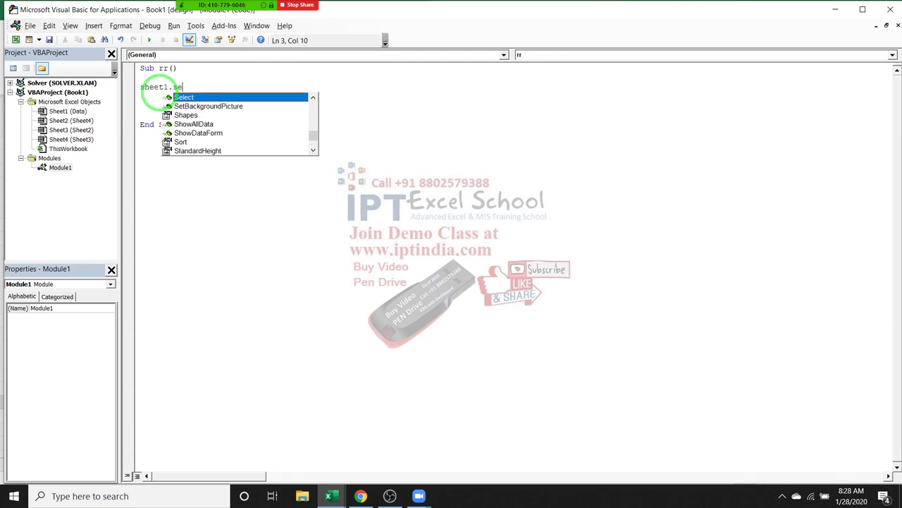
key("Tab")
key("Return")
key("Return")
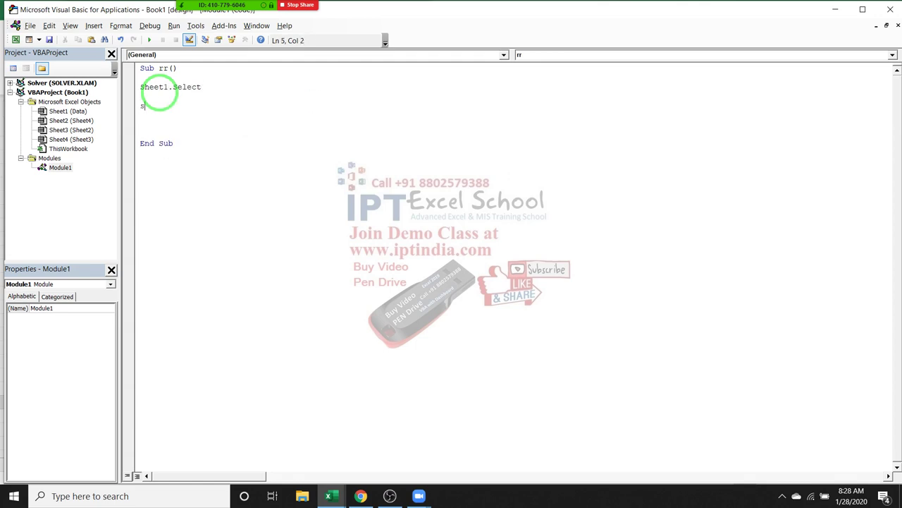
Add Sheets("Data").Select, Sheets(1).Select and ActiveSheet lines to macro rr
type("(")
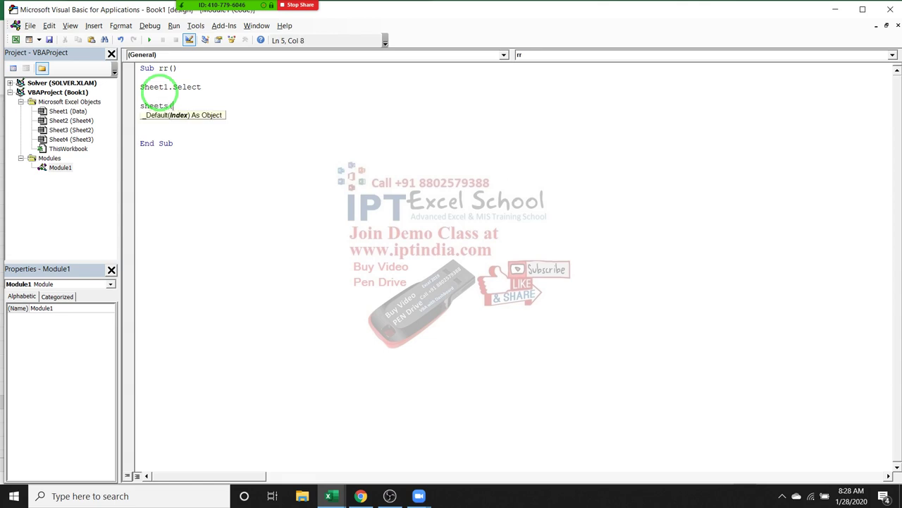
type("\").select")
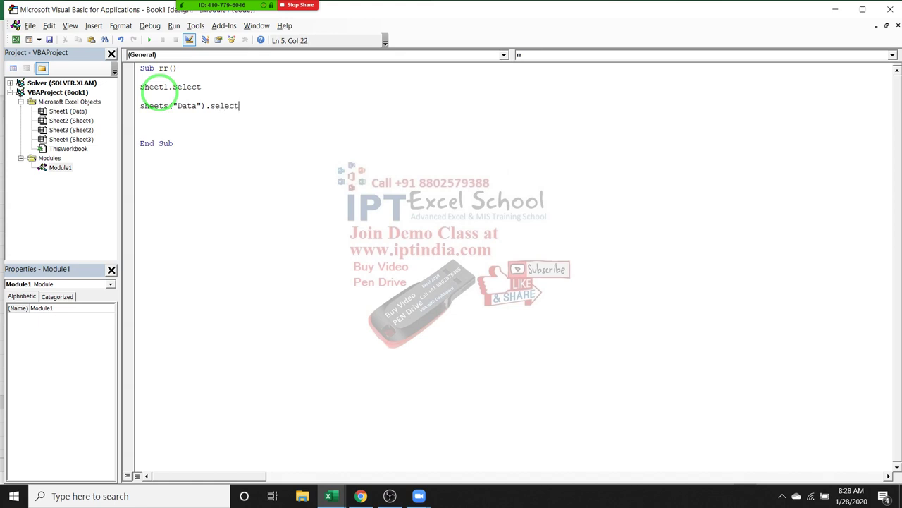
key("Return")
key("Return")
type("(1")
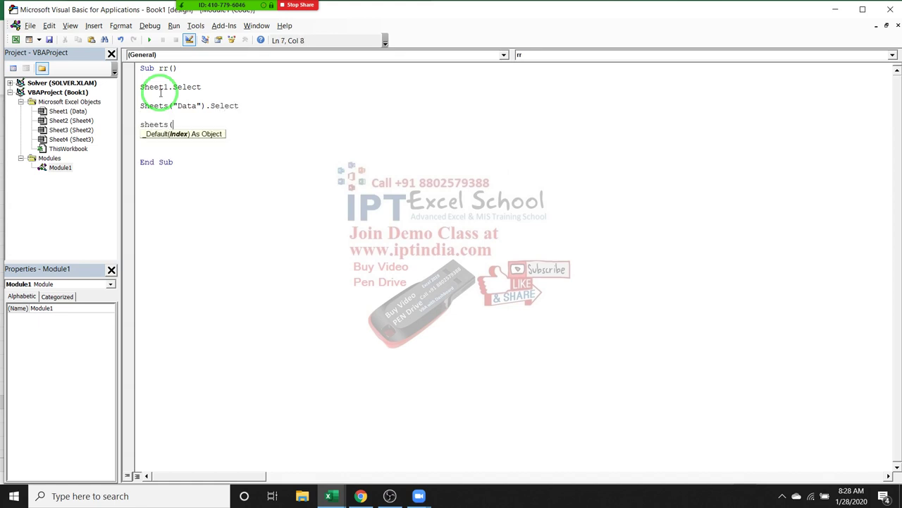
type(").select")
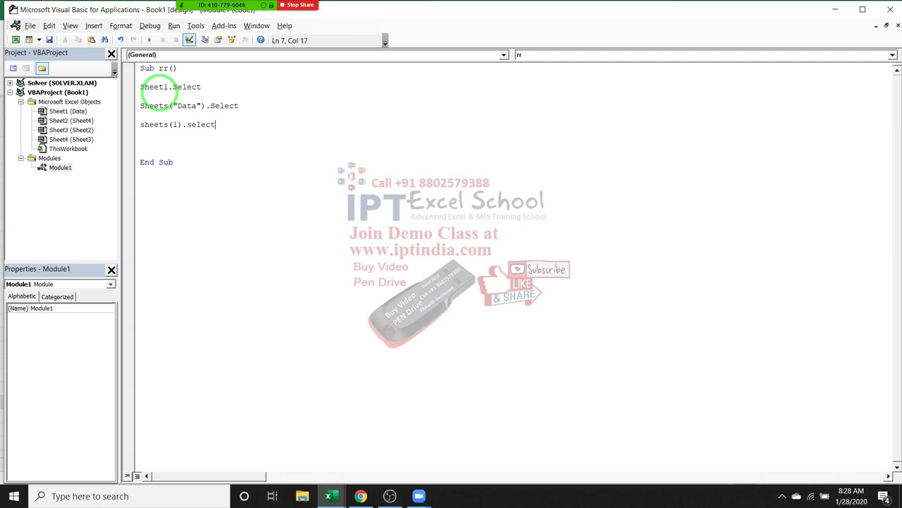
key("Return")
key("Return")
type("activesh")
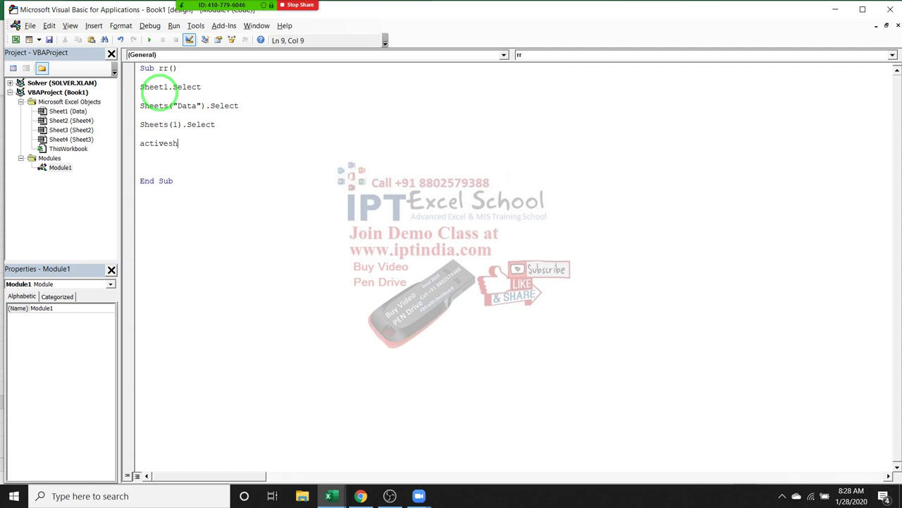
type("eet")
key("Return")
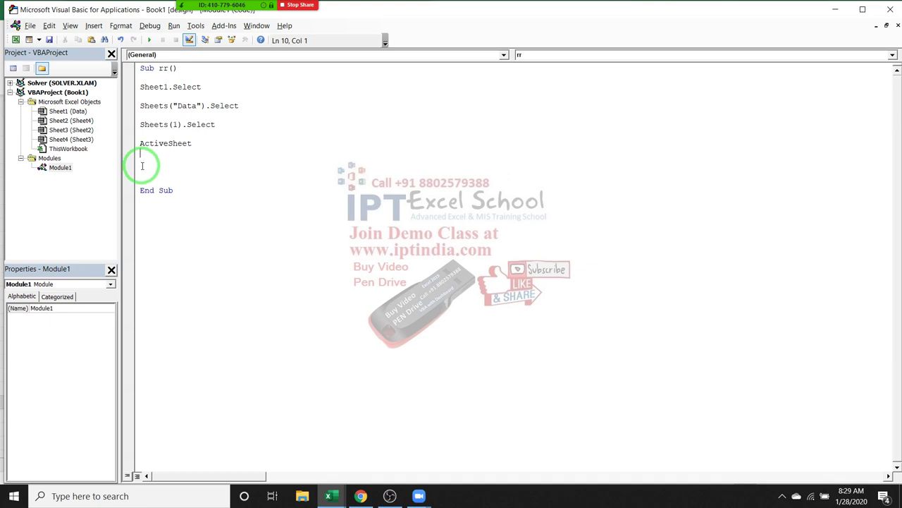
Change the Data sheet's code name from Sheet1 to DT in the Properties window
left_click(155, 182)
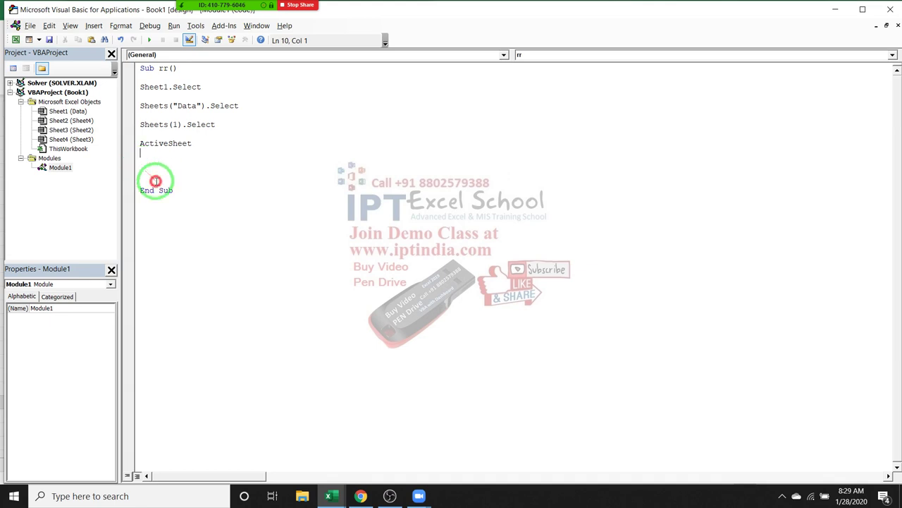
left_click_drag(191, 87, 85, 115)
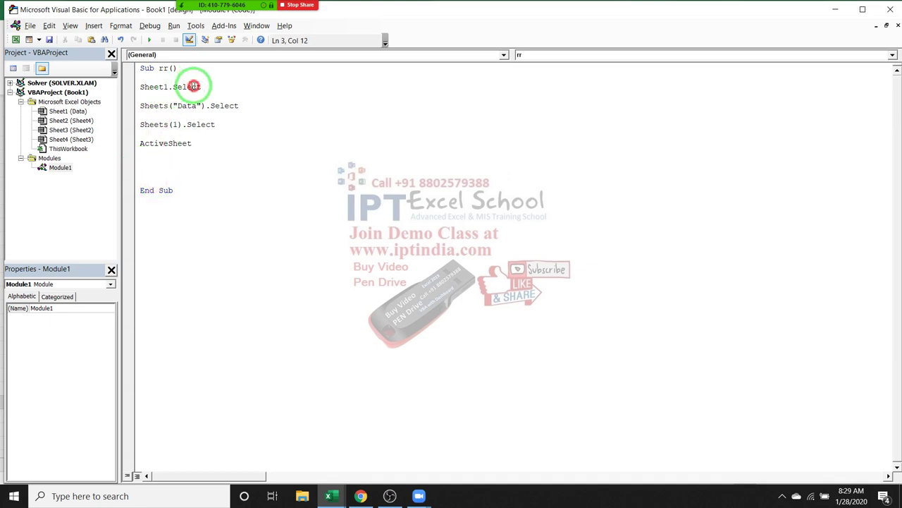
left_click(78, 112)
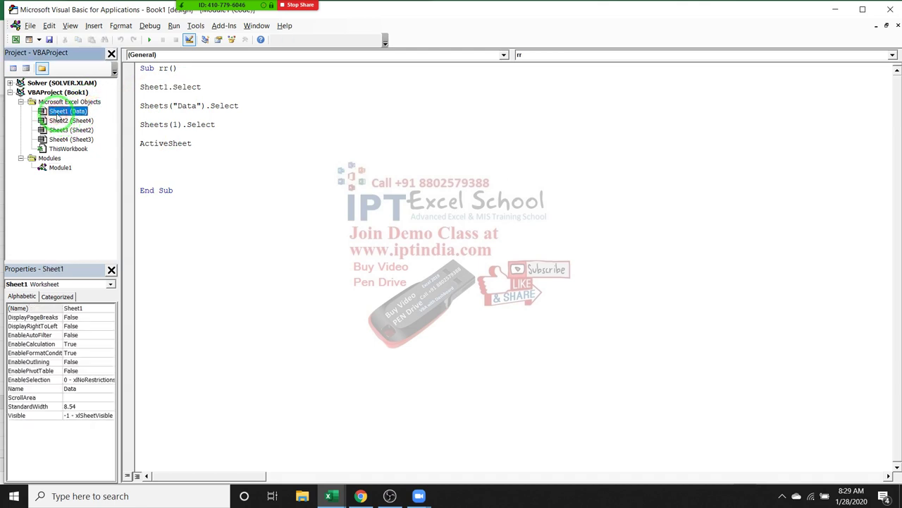
double_click(88, 308)
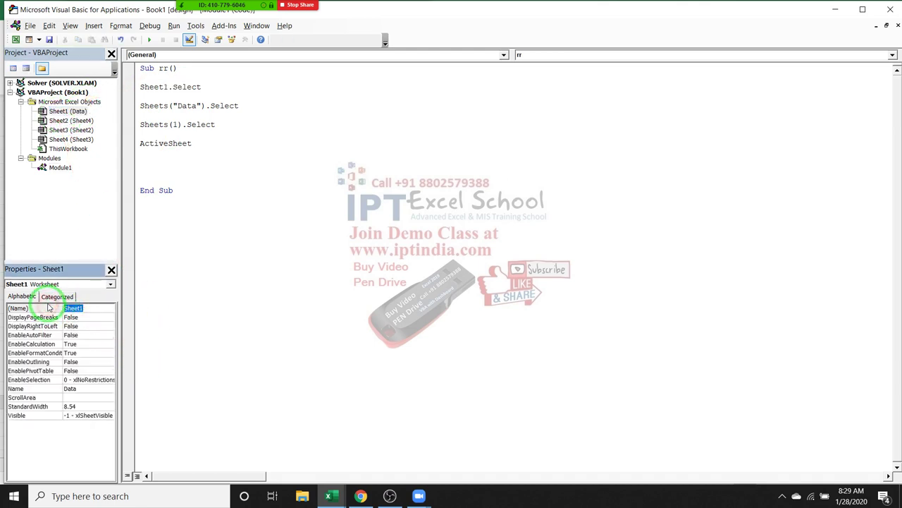
type("DT")
key("Return")
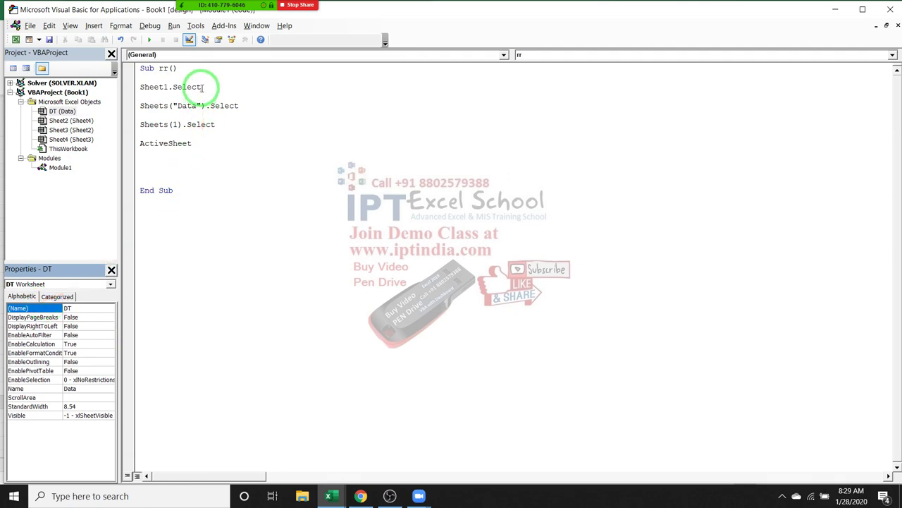
Replace the Sheet1.Select line with DT.Select
left_click(134, 86)
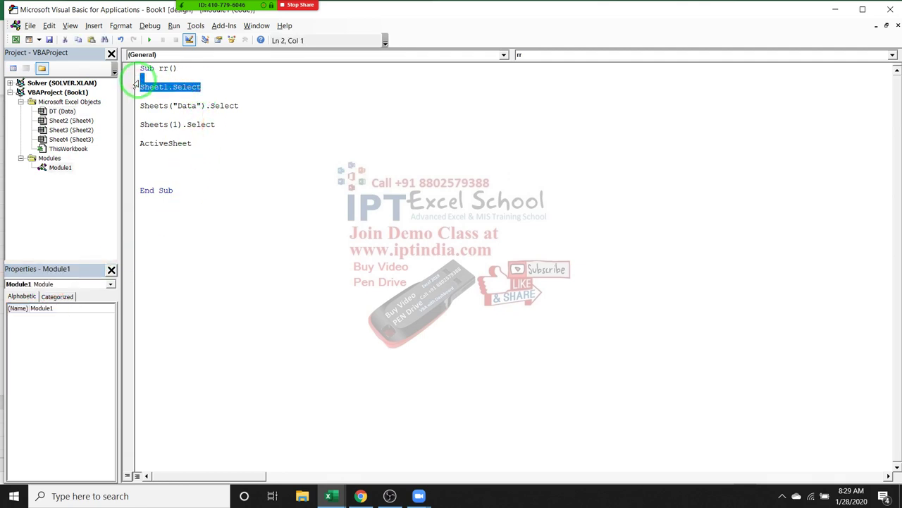
type("dt.")
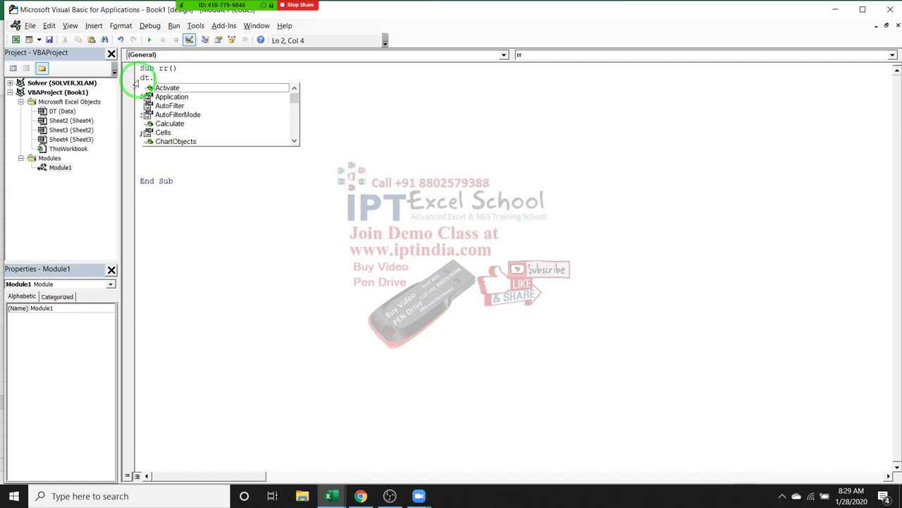
type("se")
key("Tab")
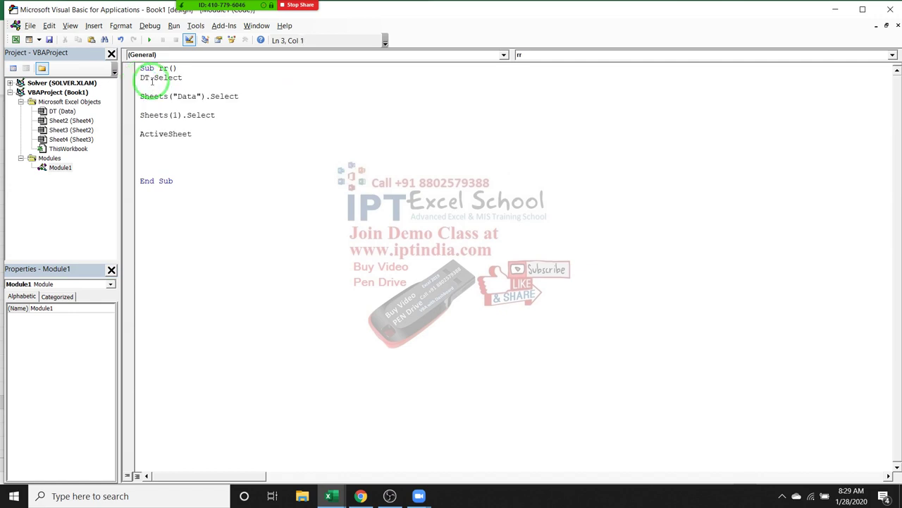
double_click(150, 79)
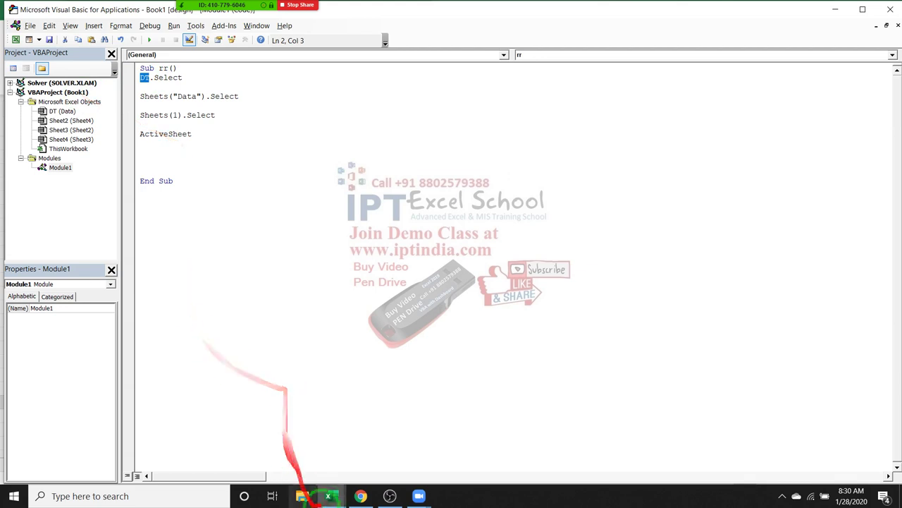
left_click(328, 495)
left_click(296, 437)
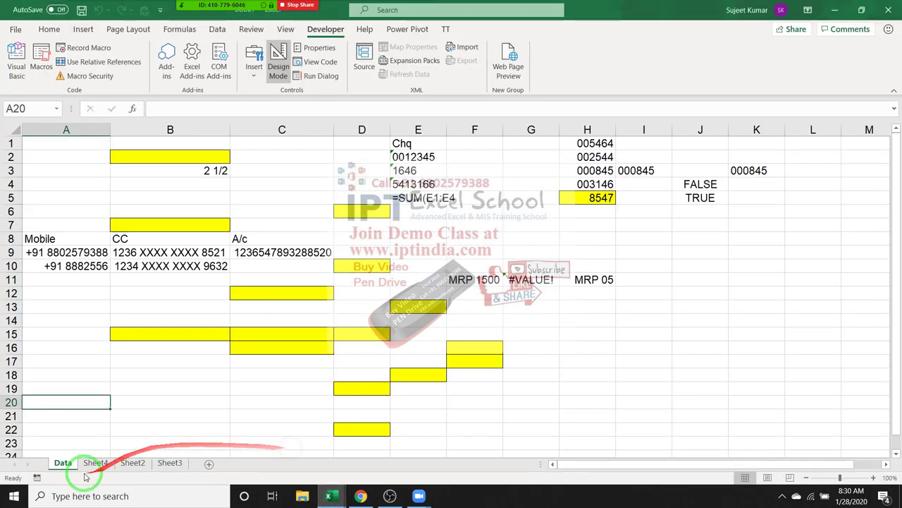
left_click(63, 465)
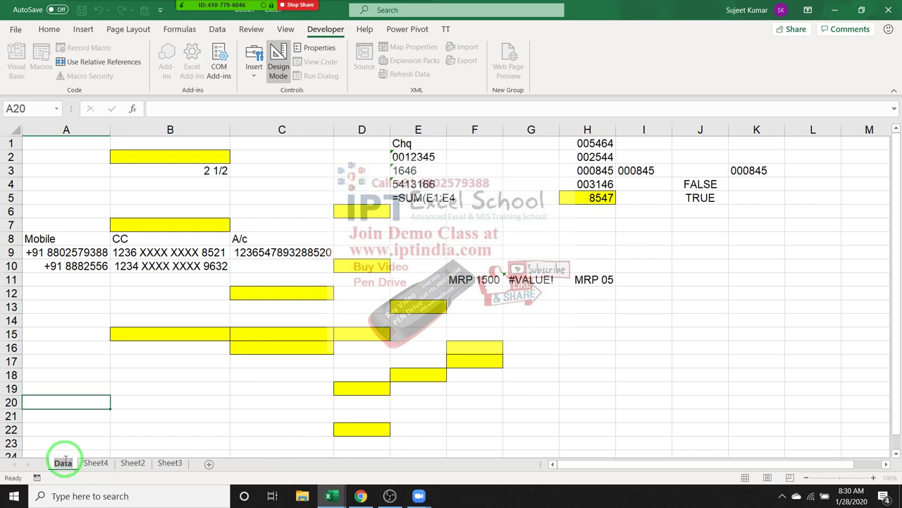
double_click(65, 462)
type("anData")
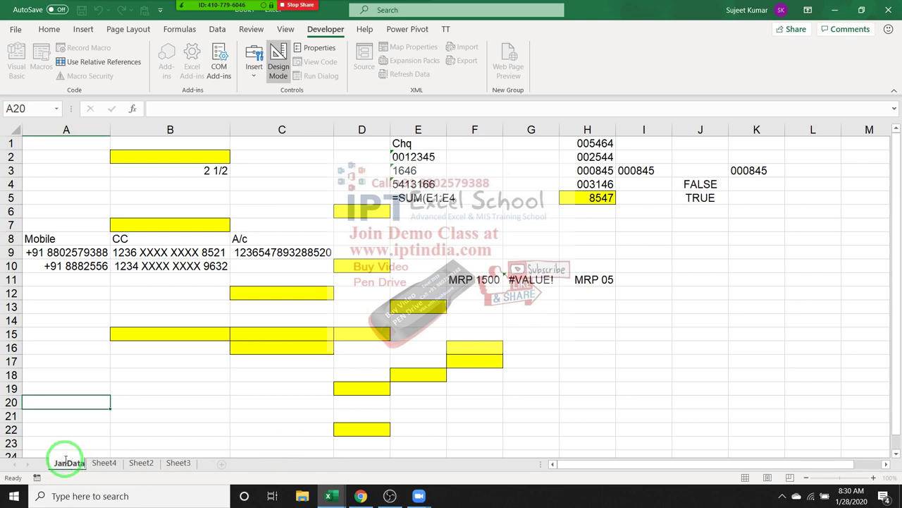
key("Return")
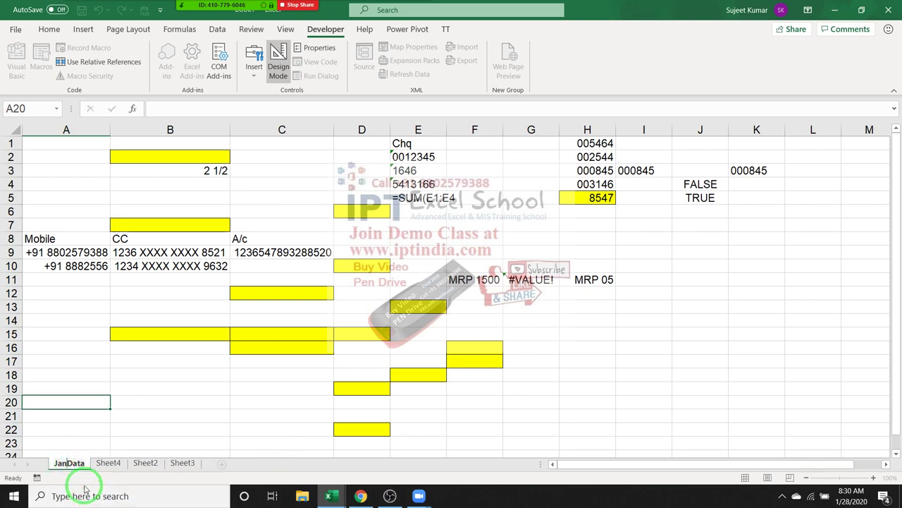
key("Escape")
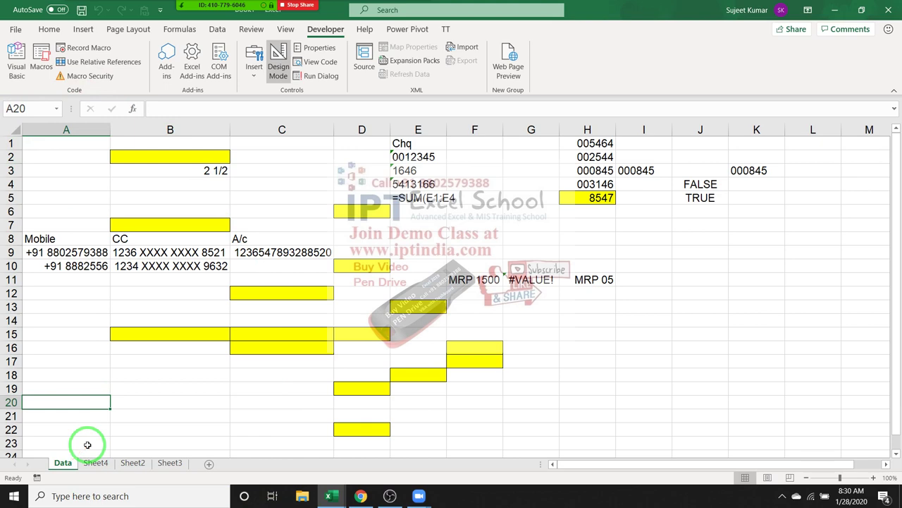
mouse_move(329, 496)
left_click(391, 452)
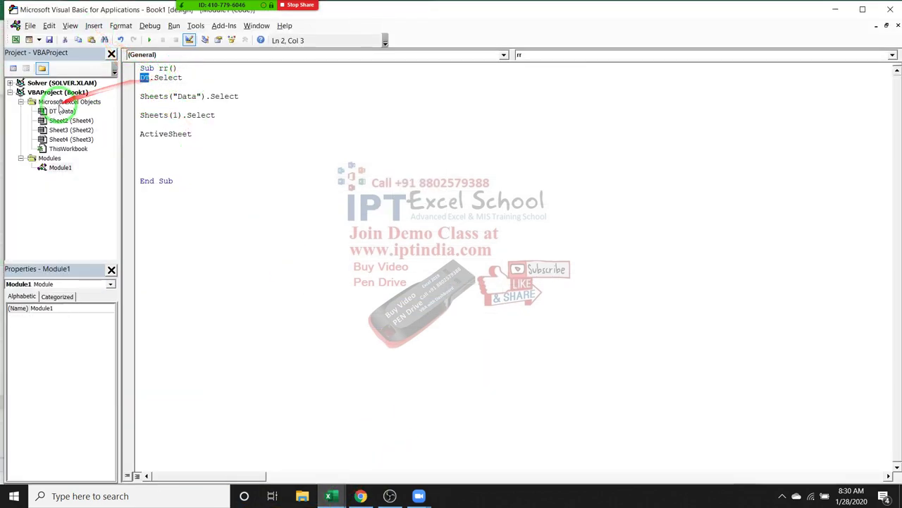
left_click(62, 111)
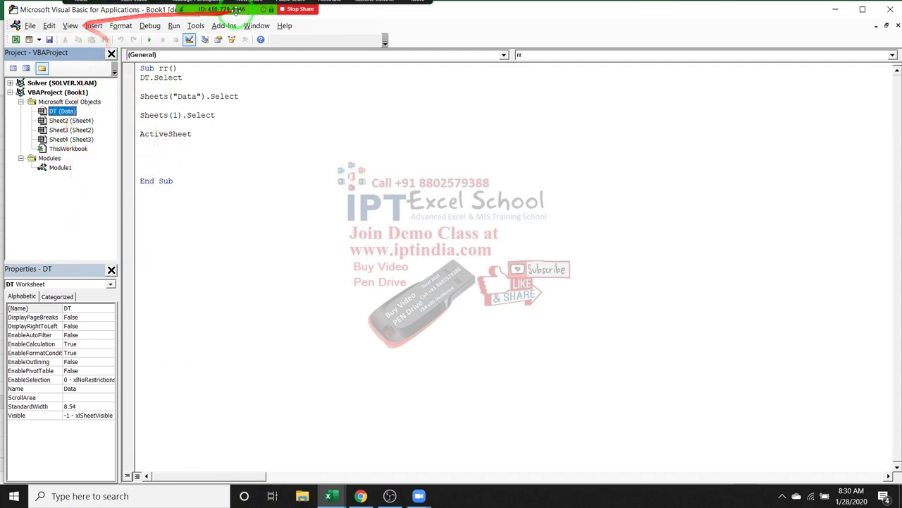
mouse_move(213, 32)
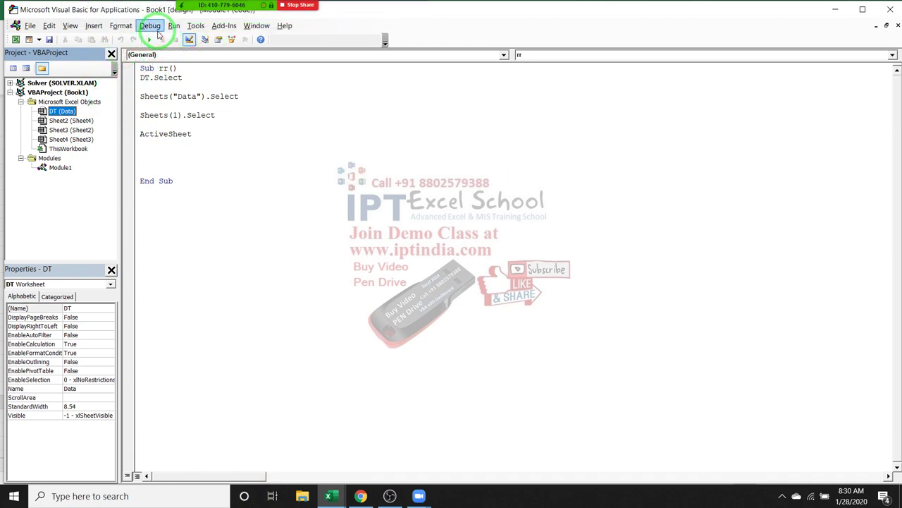
left_click(155, 39)
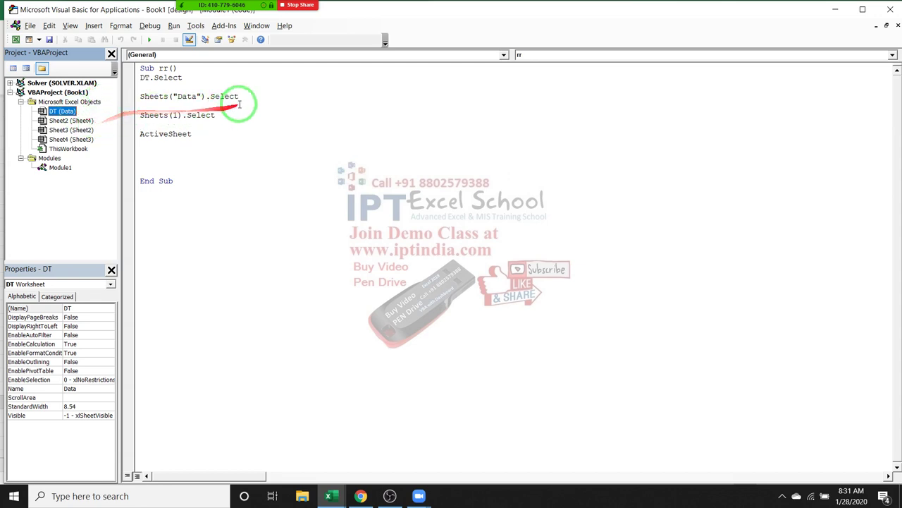
left_click_drag(240, 97, 132, 98)
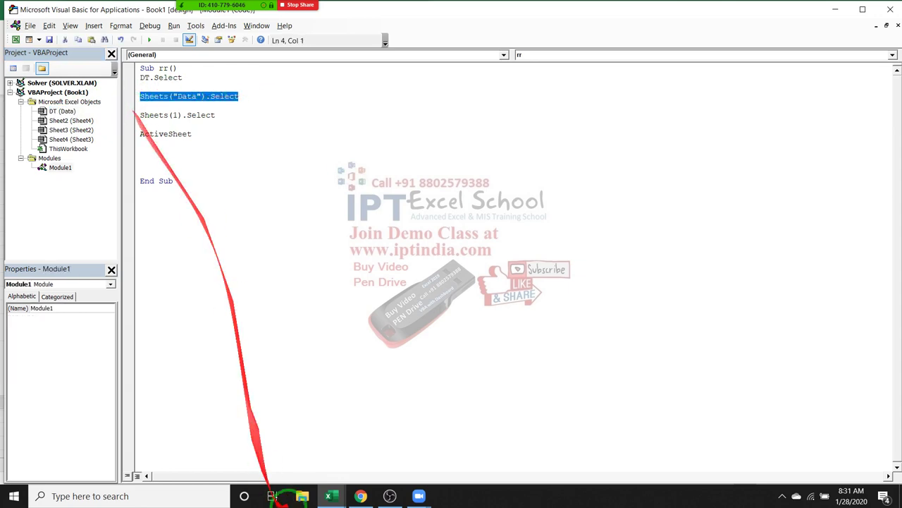
Rename the Data sheet tab to Feb
mouse_move(328, 491)
left_click(291, 449)
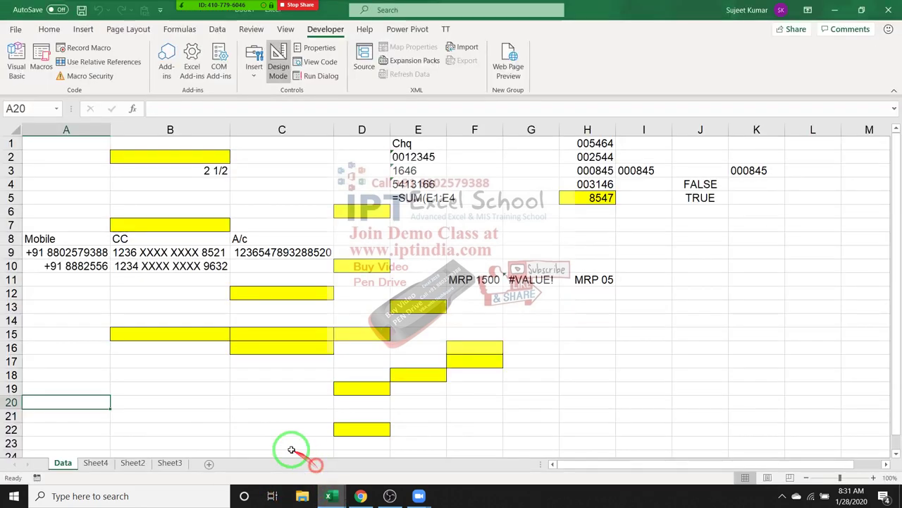
left_click(63, 463)
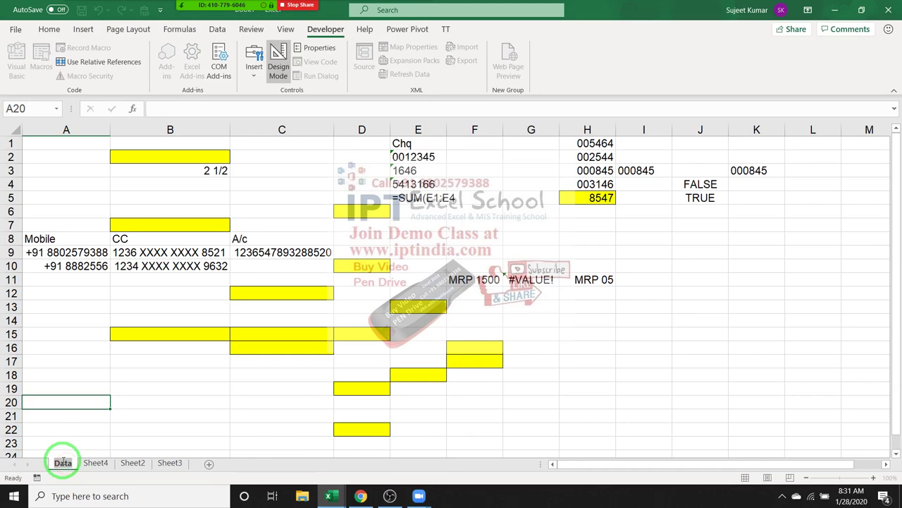
double_click(63, 463)
type("Feb")
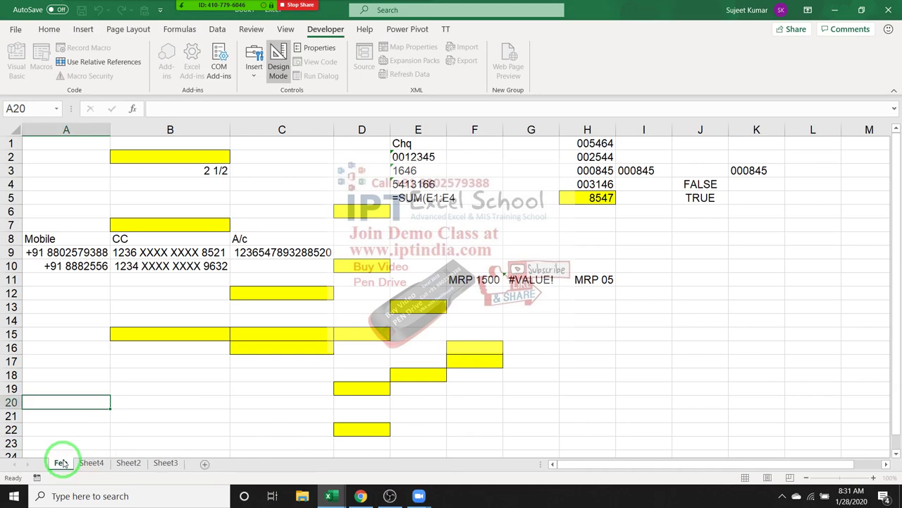
left_click(63, 463)
Review macro rr in the editor, toggling a breakpoint on Sheets("Data").Select on and off
key("alt+F11")
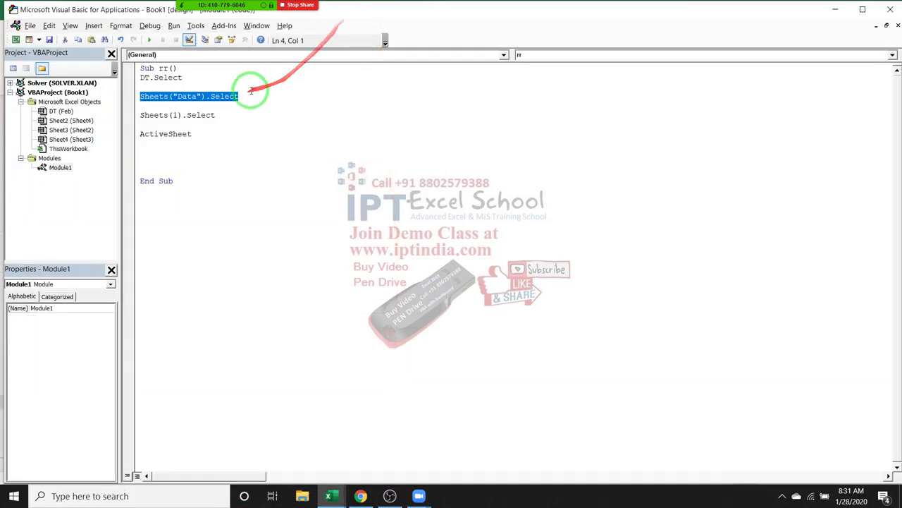
left_click(134, 77)
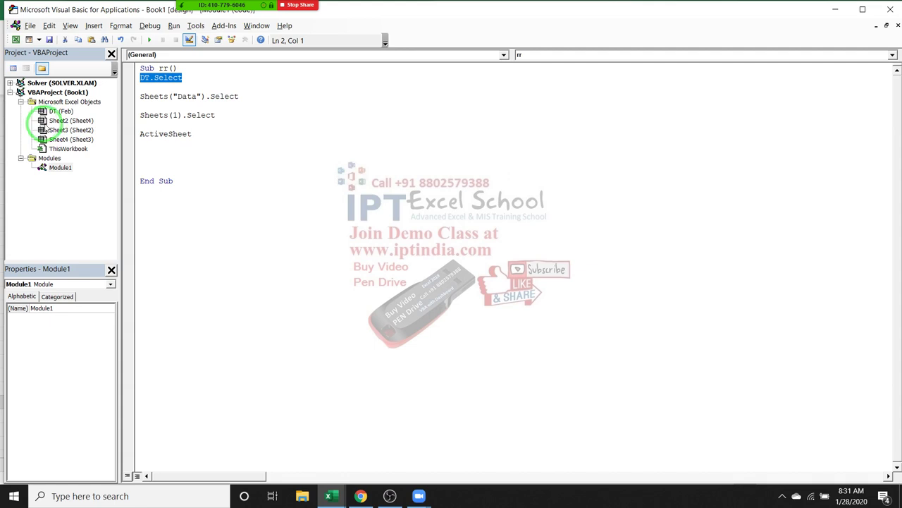
left_click(130, 98)
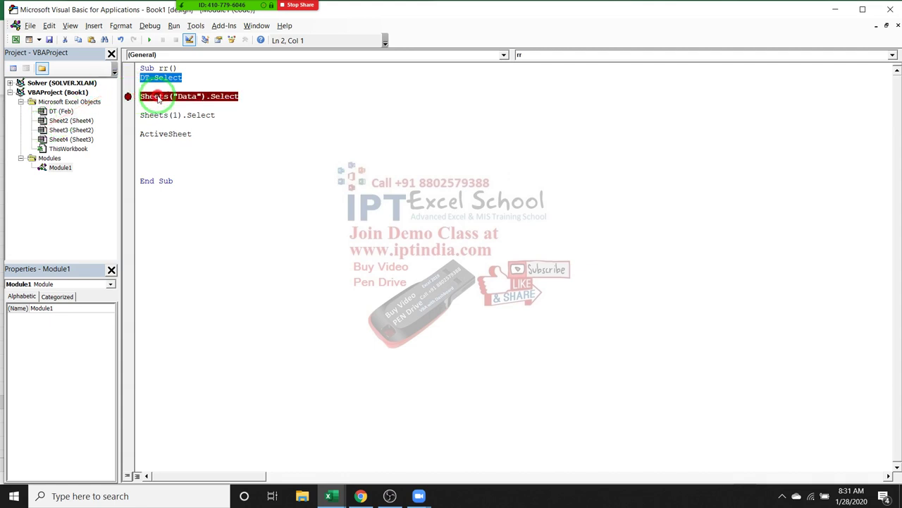
left_click(129, 97)
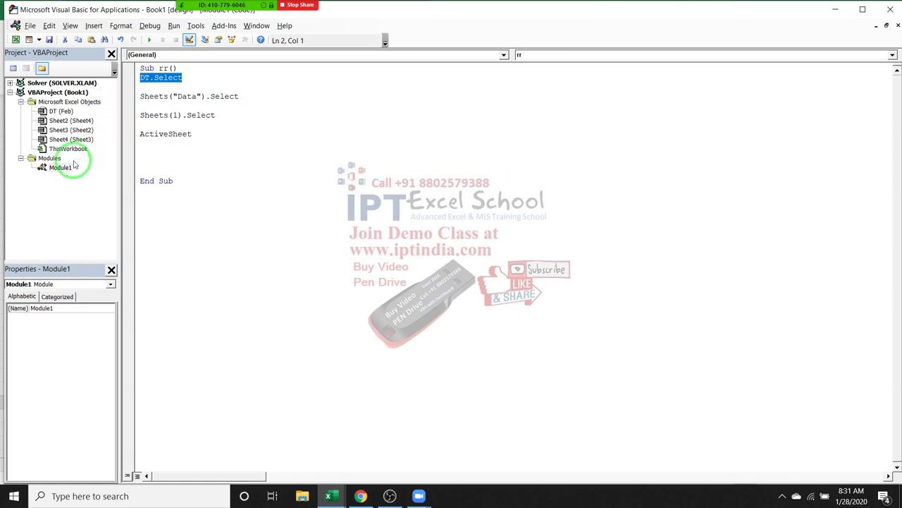
left_click_drag(141, 97, 161, 101)
left_click(132, 79)
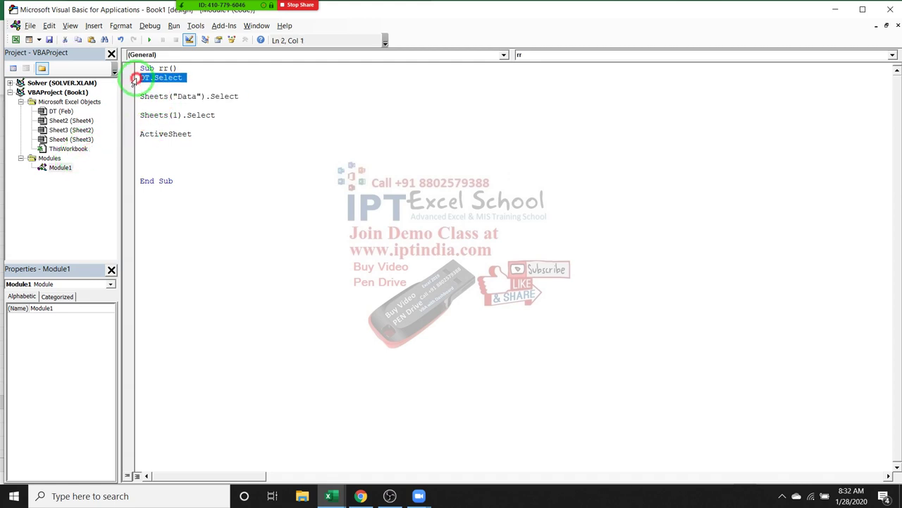
left_click(336, 501)
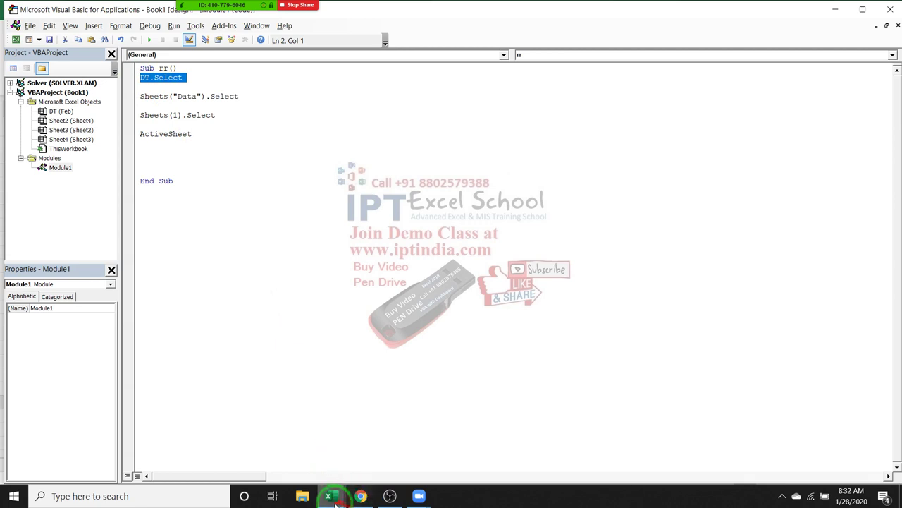
mouse_move(330, 493)
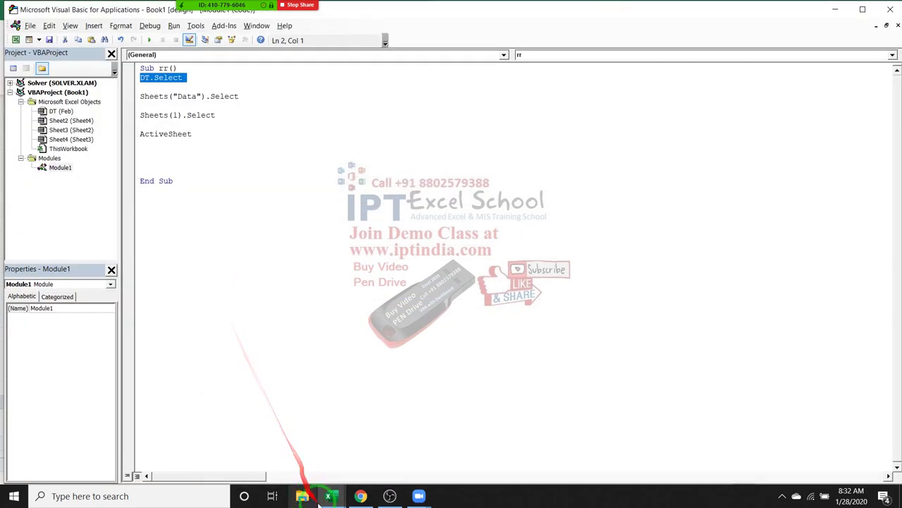
Delete the Feb sheet from the workbook
left_click(306, 451)
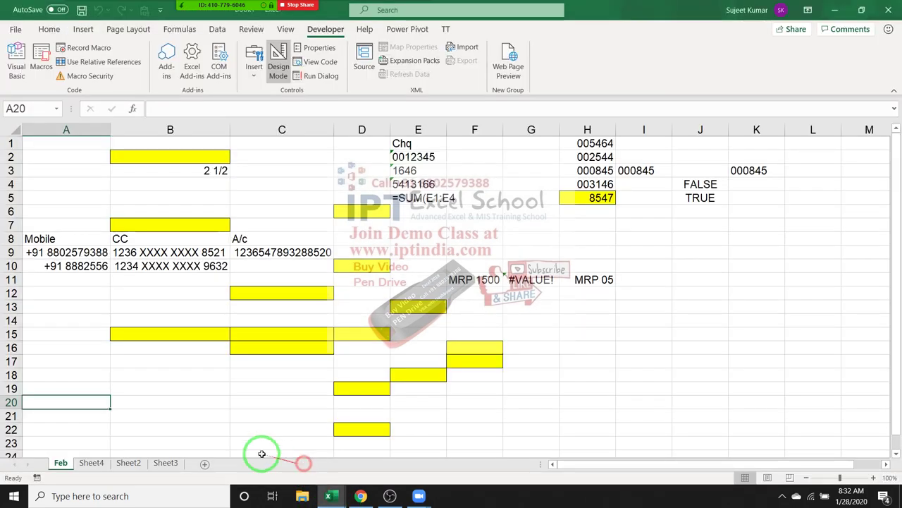
right_click(60, 464)
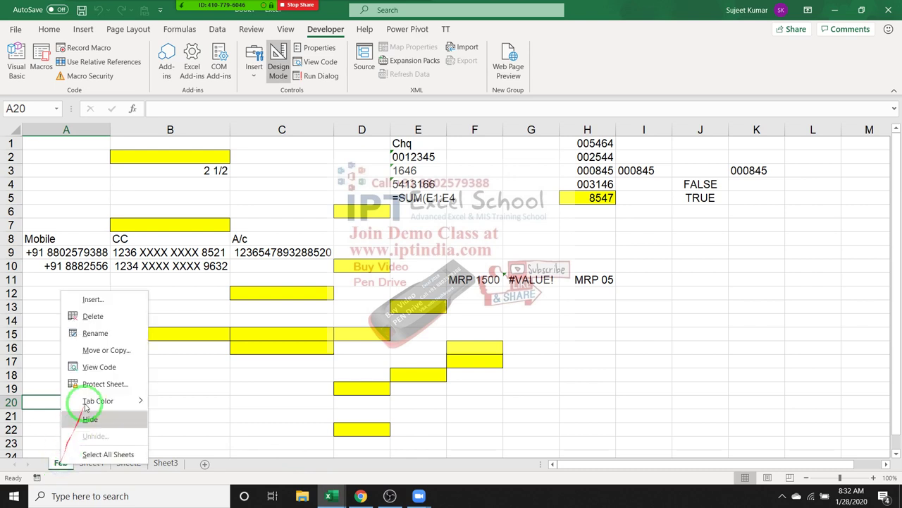
left_click(93, 316)
left_click(423, 275)
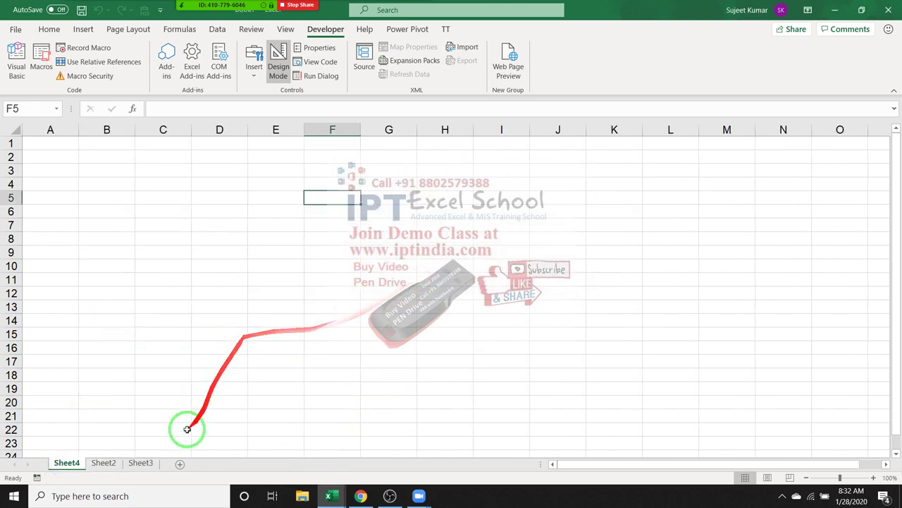
Rename the new Sheet4 tab to Data
double_click(65, 463)
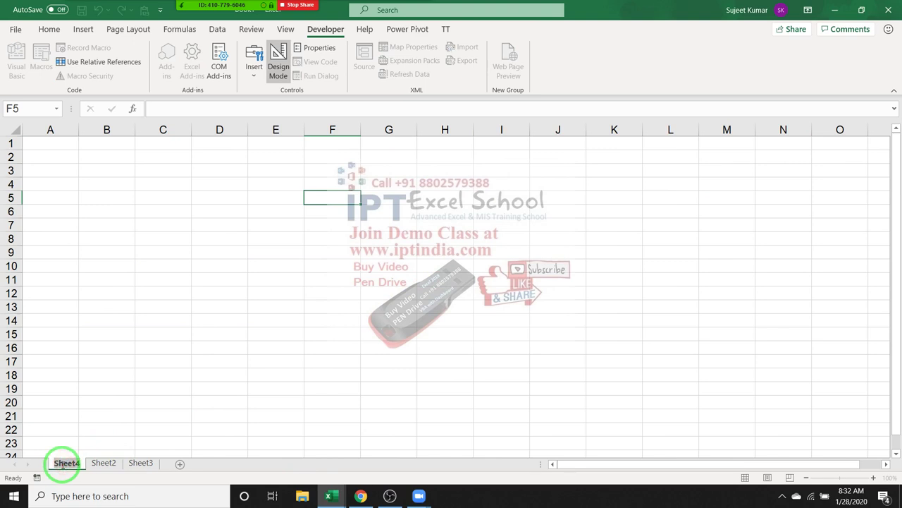
type("Feb")
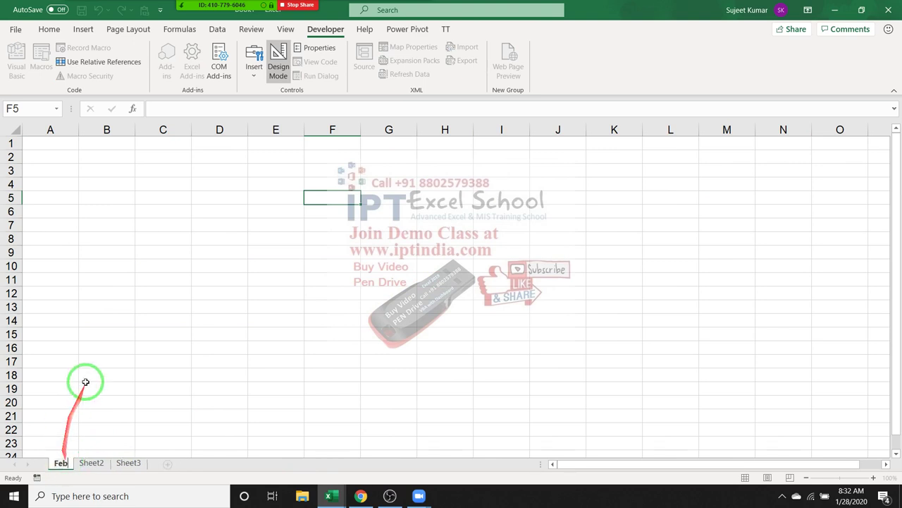
key("BackSpace")
key("BackSpace")
key("BackSpace")
type("D")
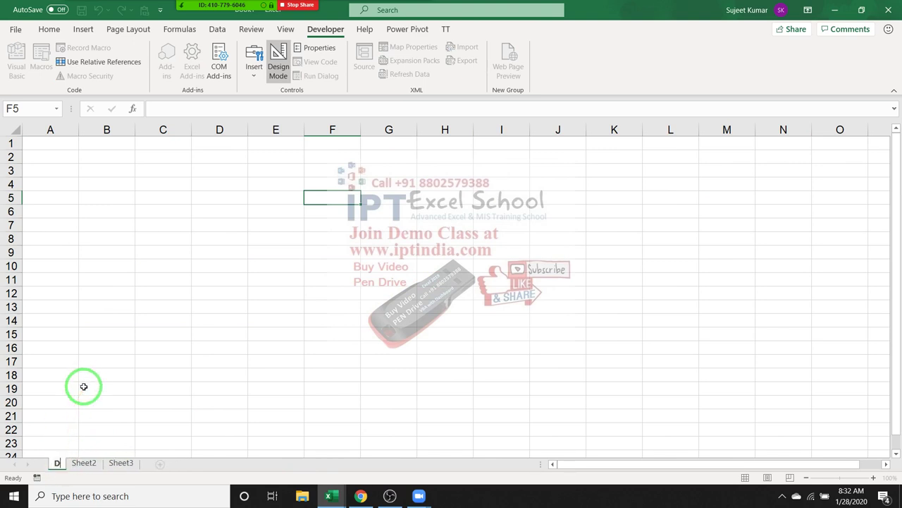
type("ata")
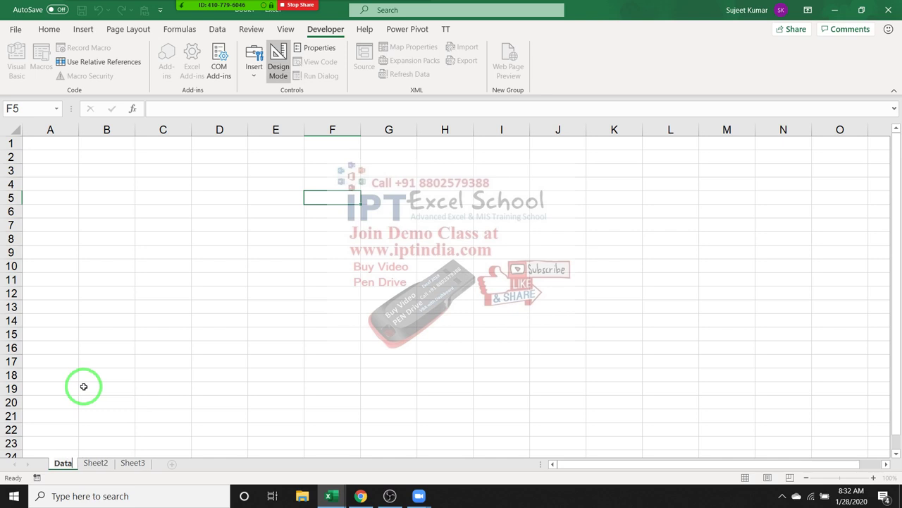
key("Return")
Select cells B19 and A6, glance at Chrome, then return to Excel and select C7
left_click(84, 386)
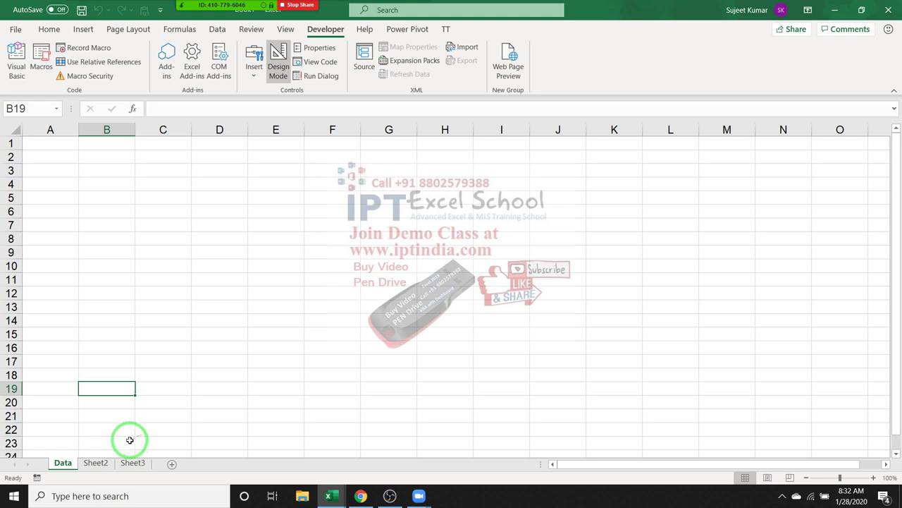
left_click(62, 210)
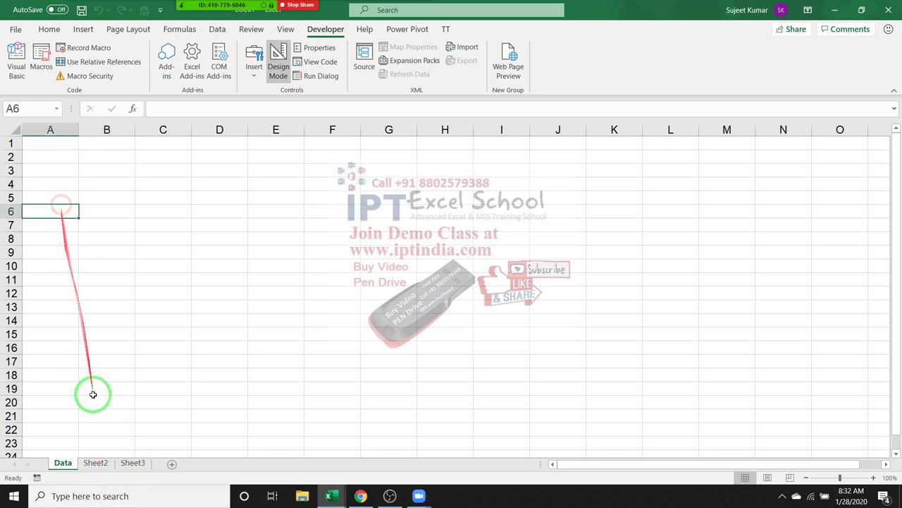
left_click(361, 496)
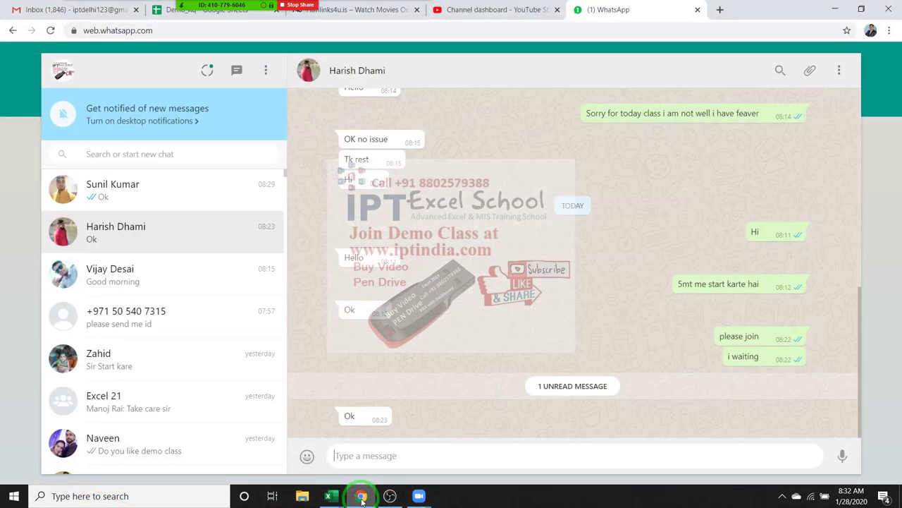
left_click(359, 496)
left_click(170, 224)
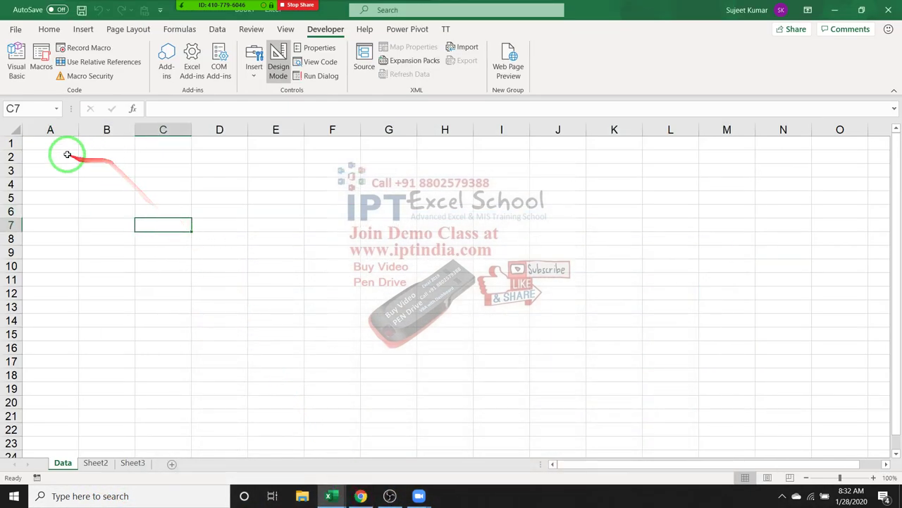
mouse_move(338, 491)
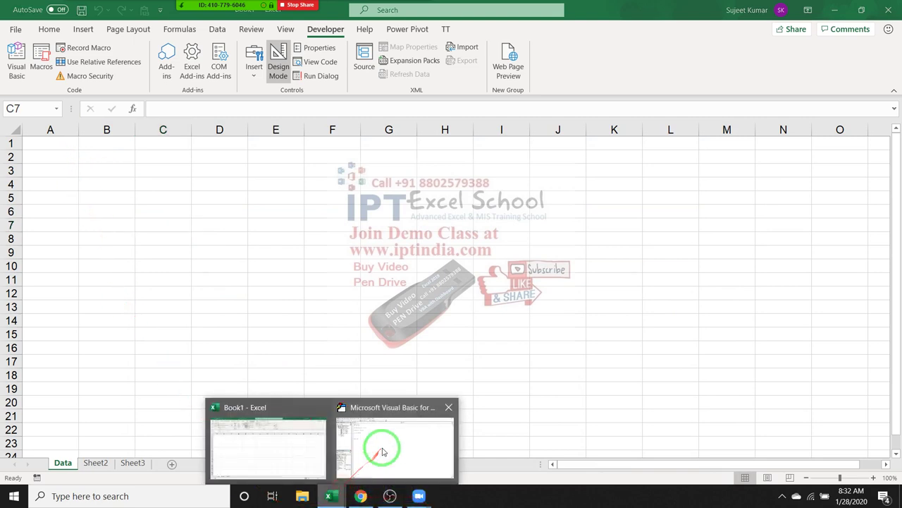
left_click(399, 437)
left_click_drag(140, 96, 249, 96)
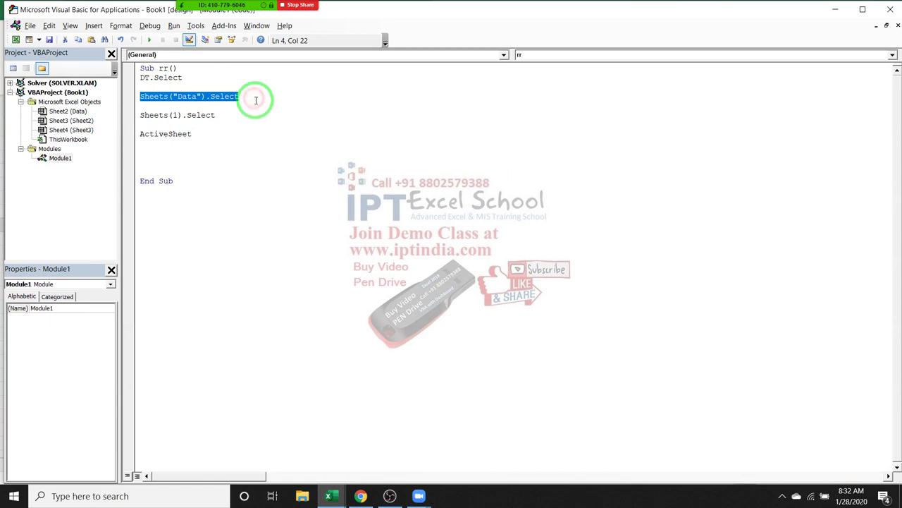
left_click_drag(254, 98, 256, 100)
mouse_move(189, 77)
left_mouse_down()
mouse_move(98, 68)
mouse_move(105, 75)
left_mouse_up()
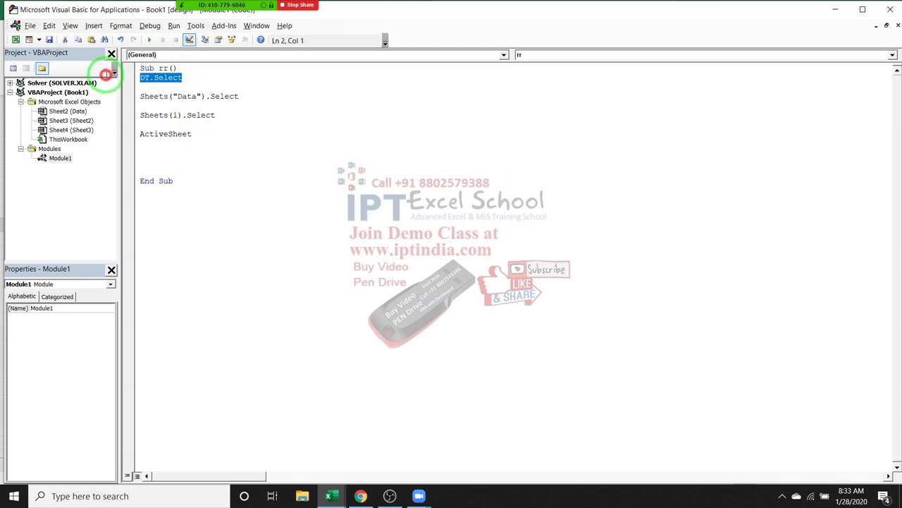
left_click_drag(105, 74, 105, 72)
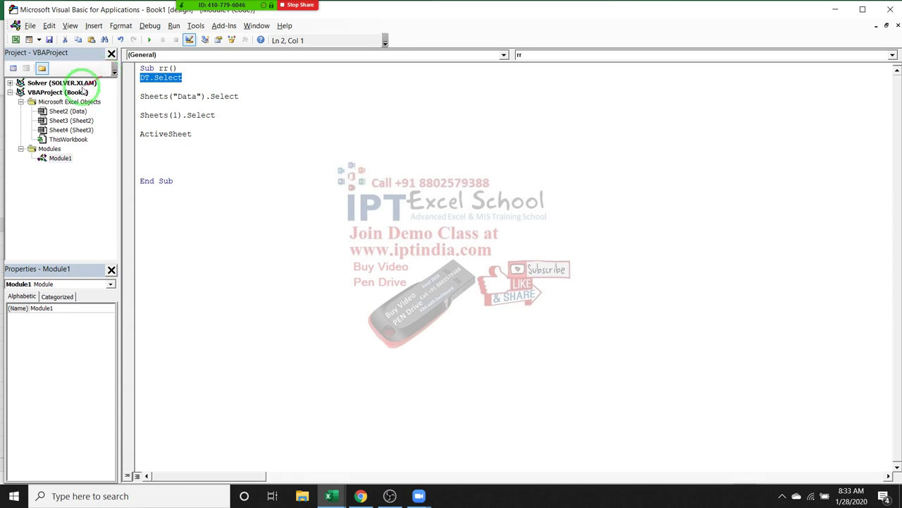
left_click_drag(105, 74, 144, 100)
left_click_drag(235, 96, 124, 93)
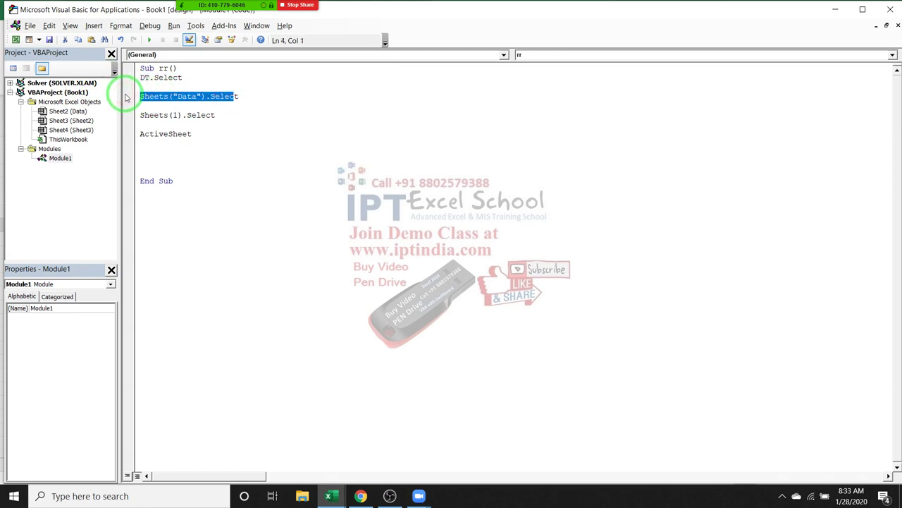
left_click_drag(186, 98, 218, 109)
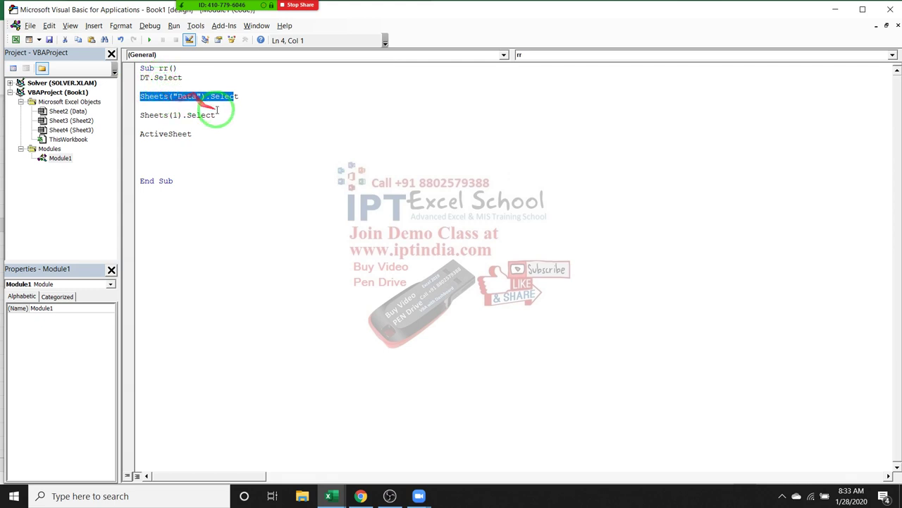
left_click(134, 106)
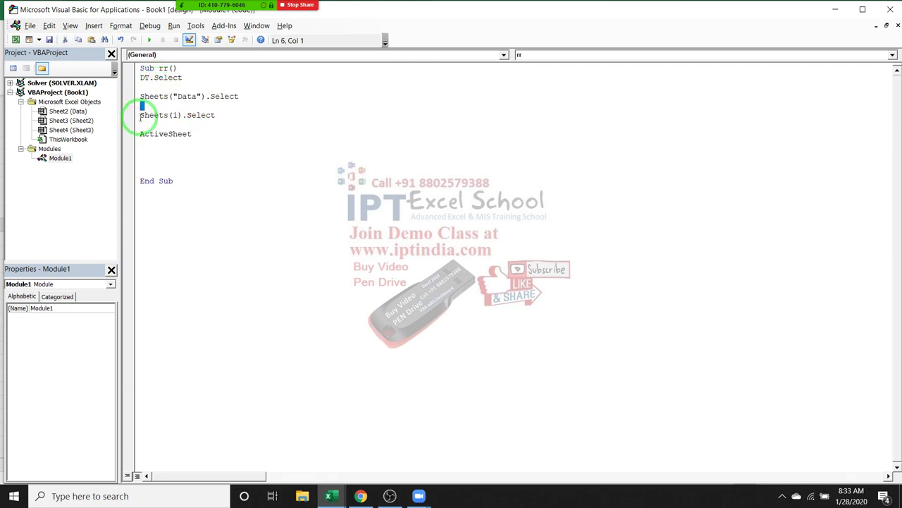
left_click_drag(139, 115, 214, 115)
left_click(202, 115)
Drag the Sheet3 tab ahead of Data so it becomes the first sheet
key("alt+F11")
left_click_drag(186, 151, 89, 428)
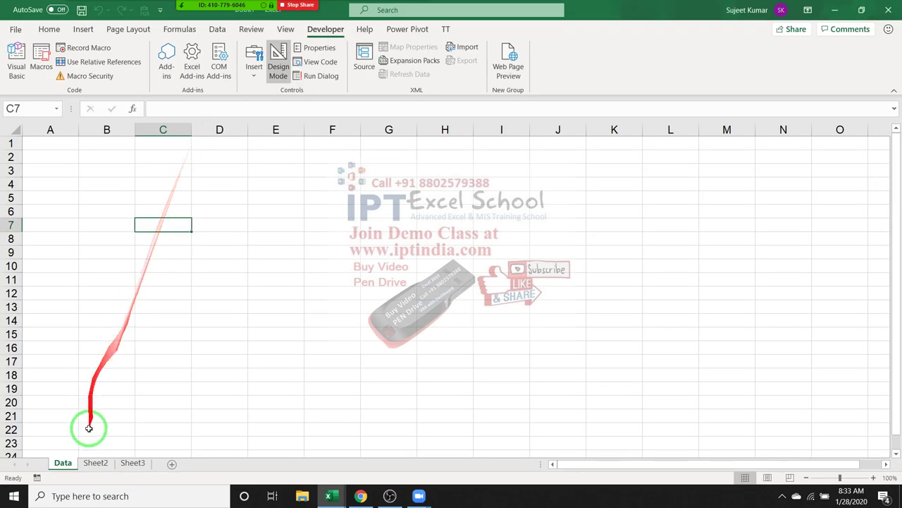
left_click(115, 349)
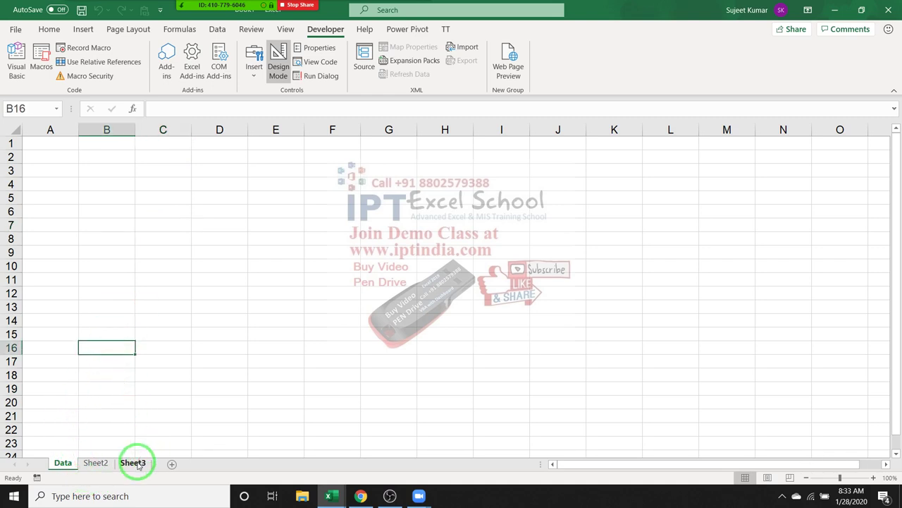
left_click_drag(138, 466, 67, 458)
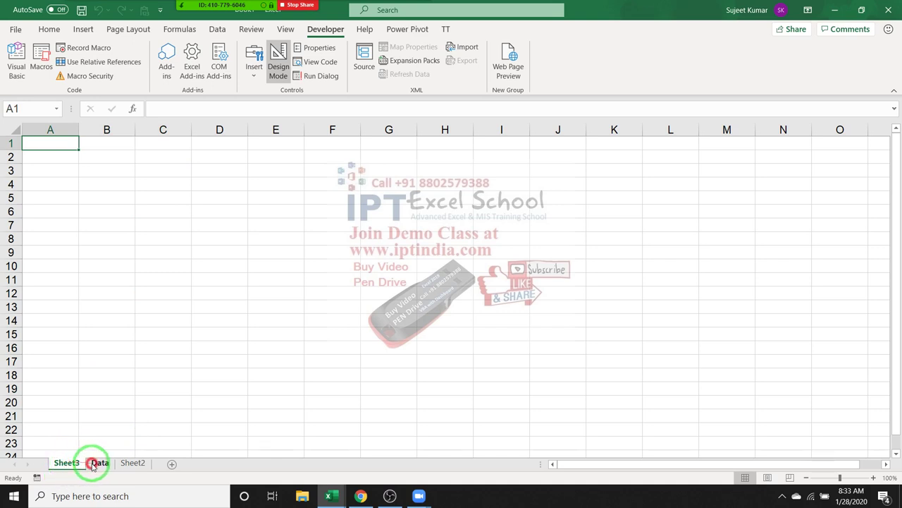
left_click(92, 465)
left_click(67, 463)
key("alt+Tab")
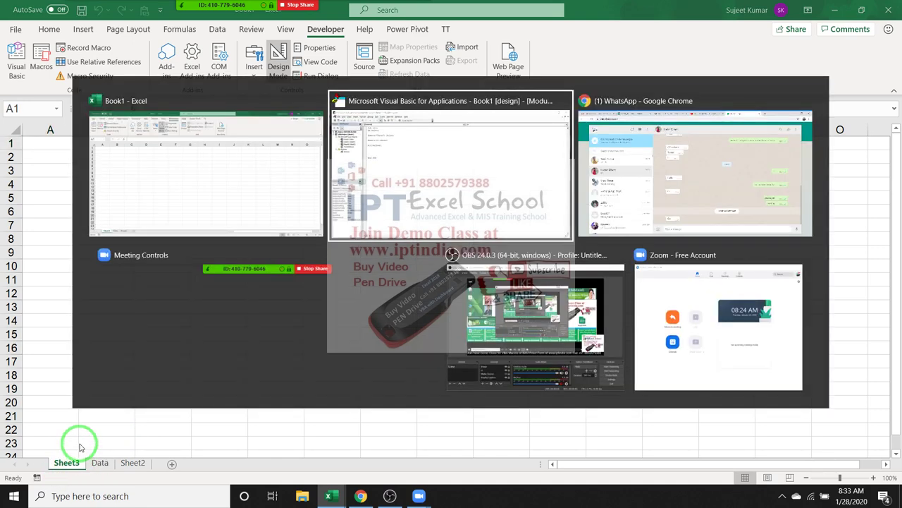
Highlight macro rr's lines, from Sheets(1).Select and ActiveSheet back to DT.Select
double_click(168, 115)
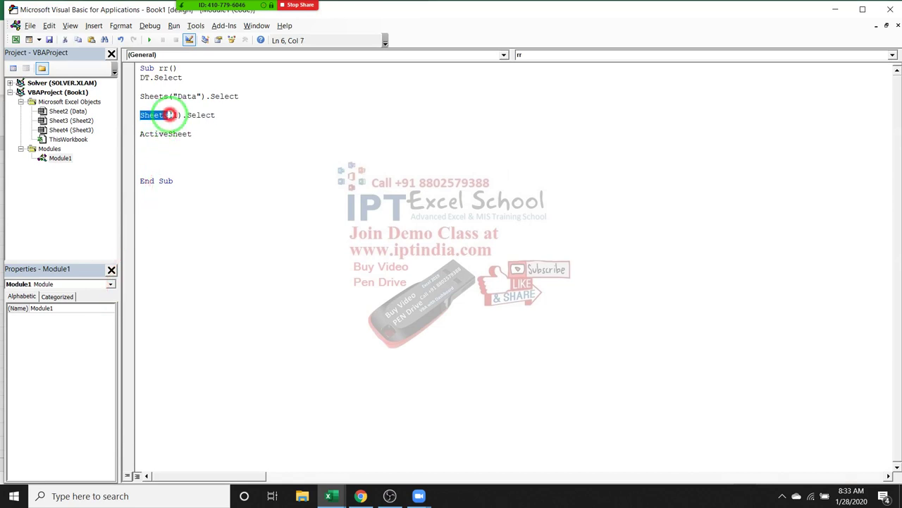
left_click(170, 115)
left_click_drag(224, 115, 125, 116)
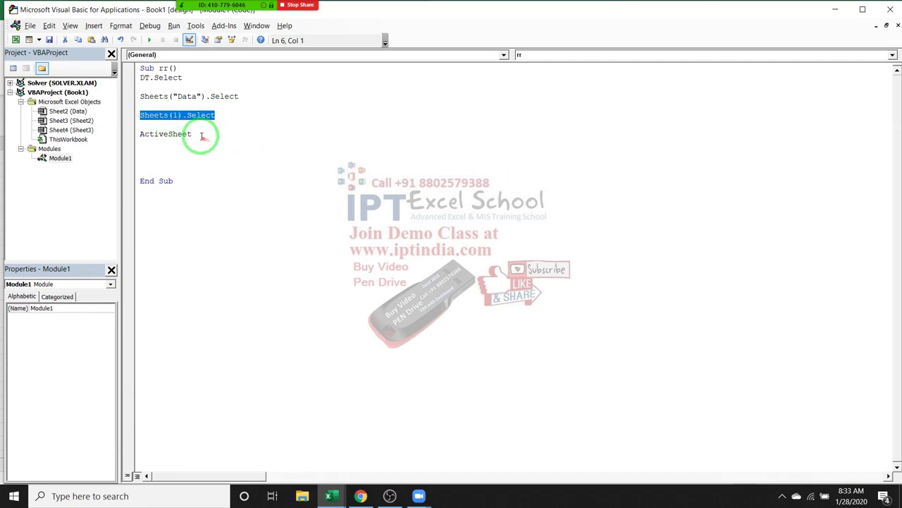
left_click_drag(201, 136, 134, 140)
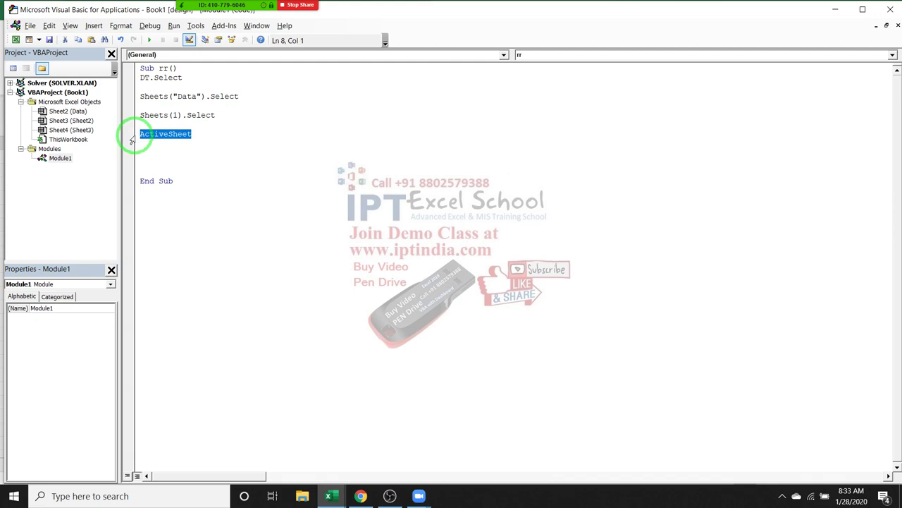
left_click_drag(187, 128, 132, 82)
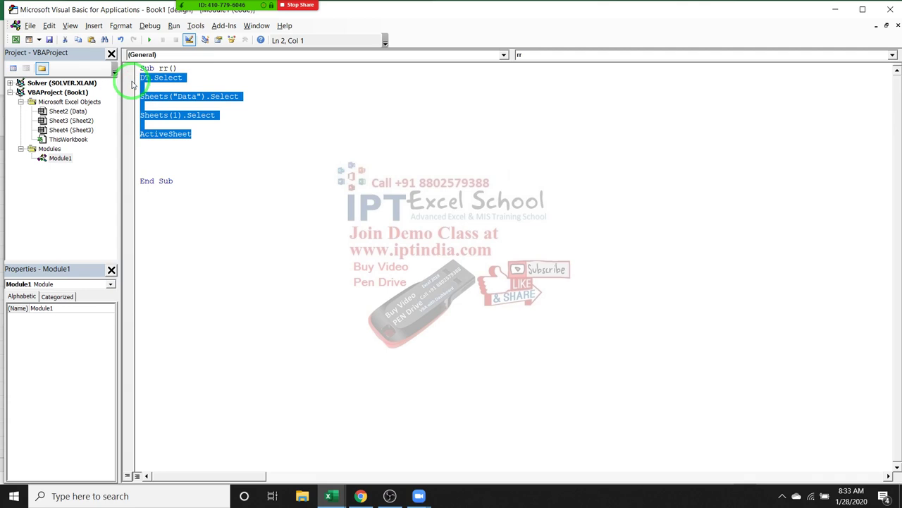
left_click(182, 136)
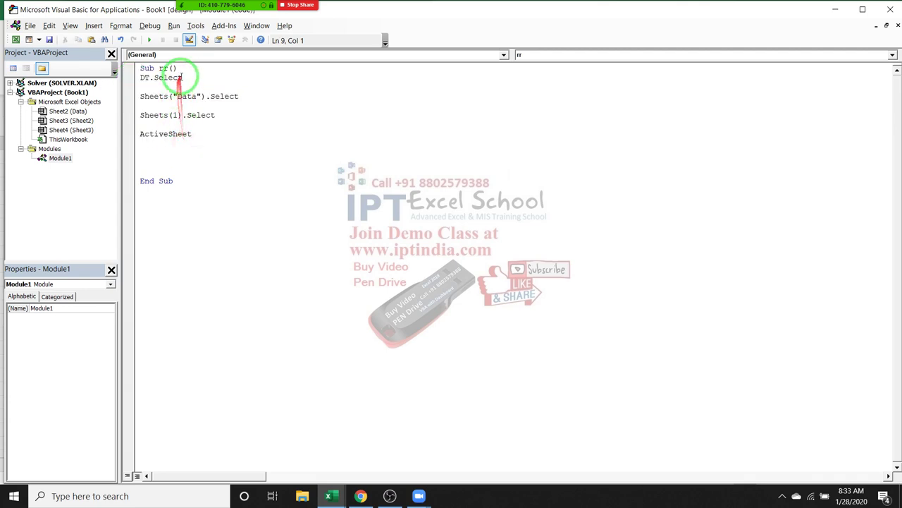
left_click_drag(181, 79, 127, 76)
Toggle breakpoints on the Sheets("Data") and Sheets(1) lines, then show Sheet2 (Data) properties
left_click(128, 96)
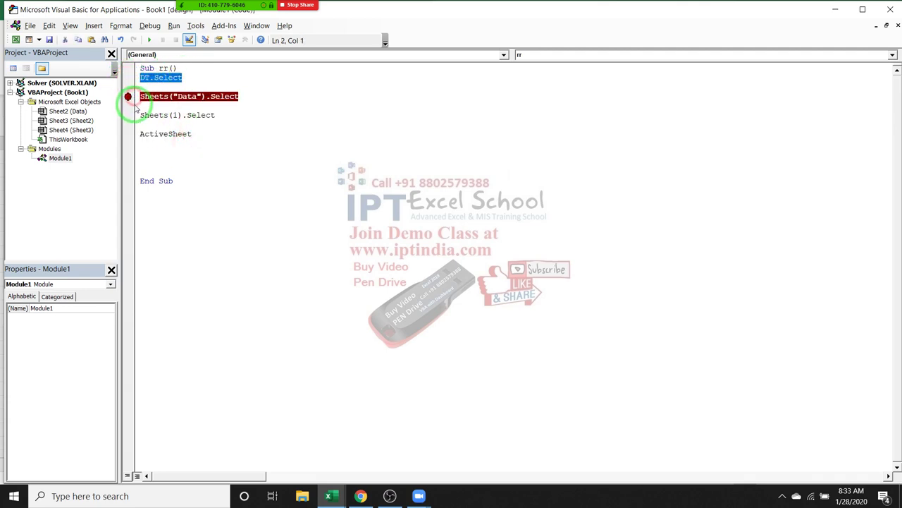
left_click(128, 97)
left_click(129, 115)
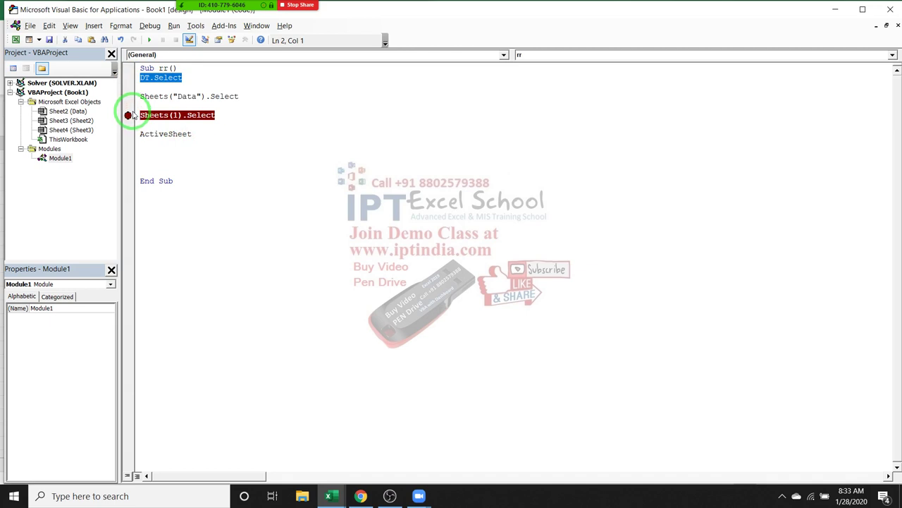
left_click(129, 115)
left_click(135, 134)
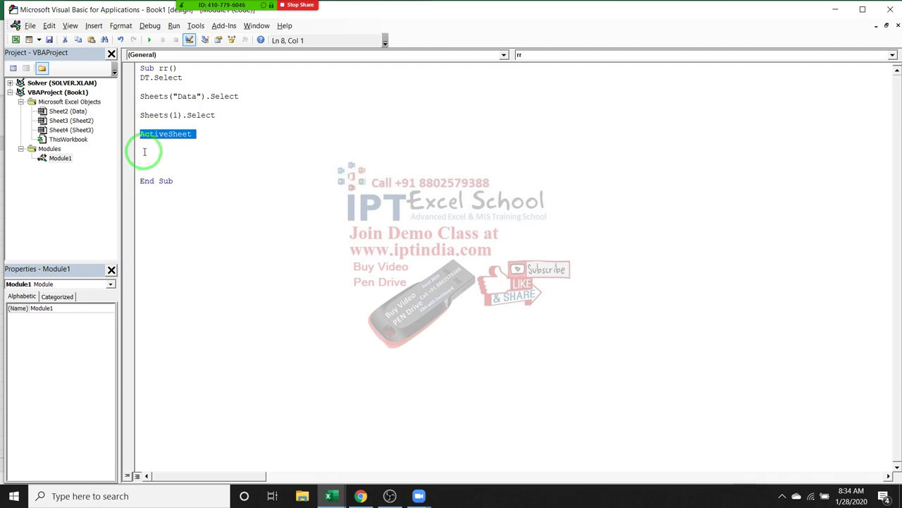
left_click(79, 111)
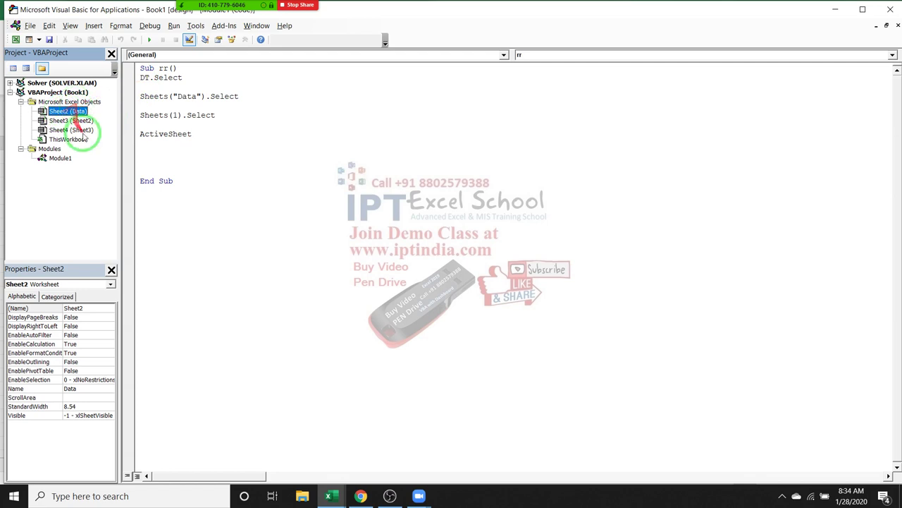
Reselect the Sheet2 (Data) object in the Properties window, then switch back to the Excel workbook
left_click_drag(76, 141, 65, 308)
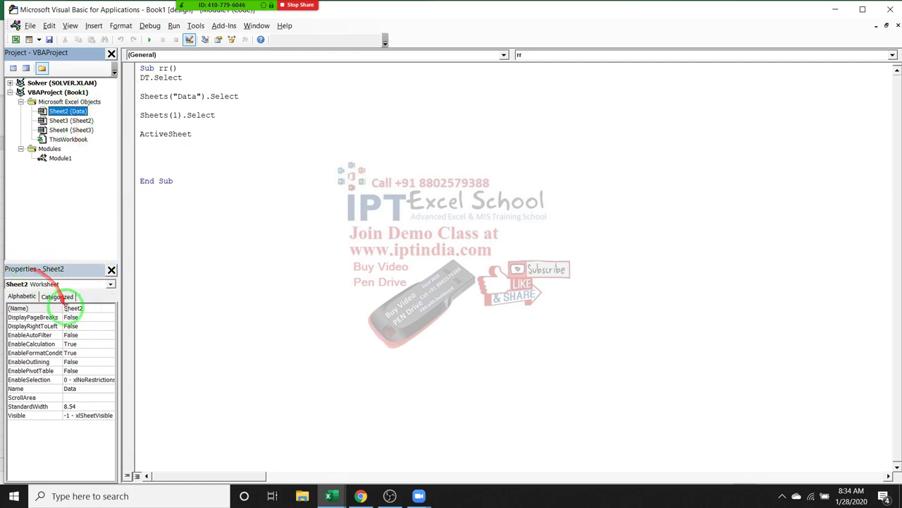
left_click(73, 308)
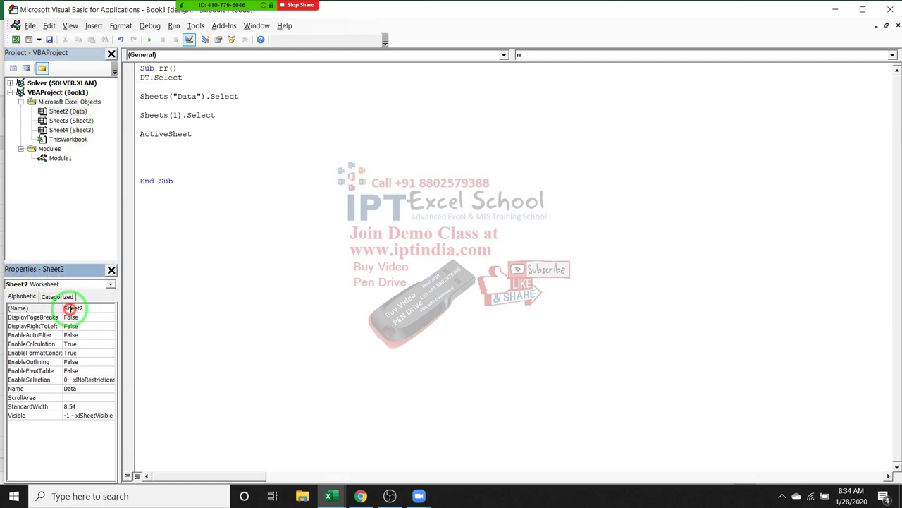
left_click(68, 113)
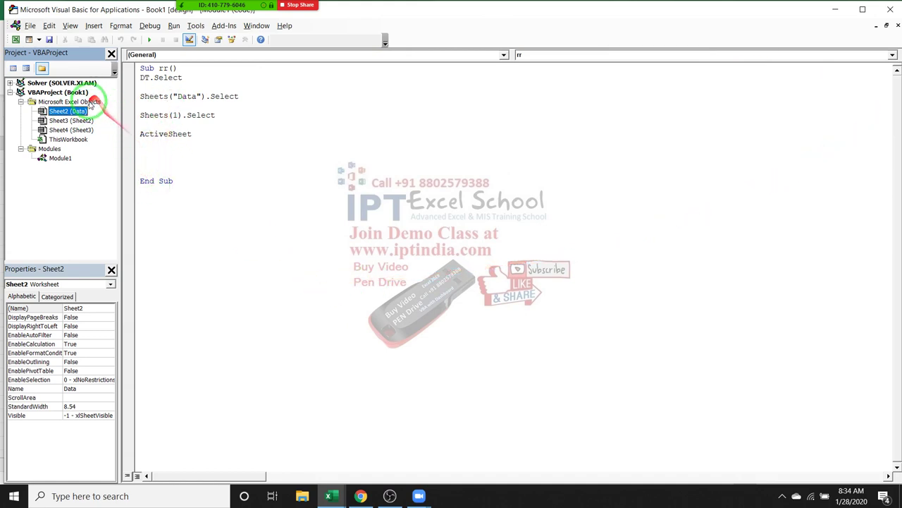
key("alt+Tab")
Select cells B24 and B19 on the Data sheet, then return to the VBA editor
left_click(98, 453)
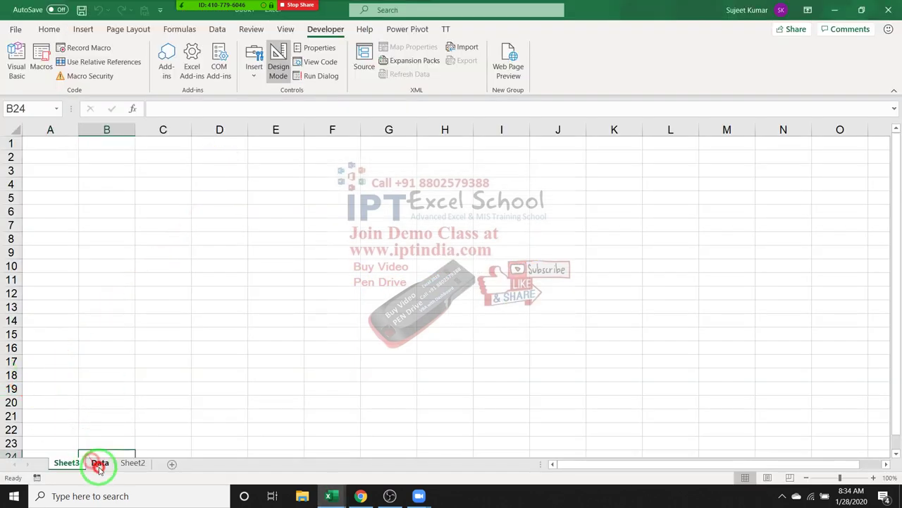
left_click(99, 466)
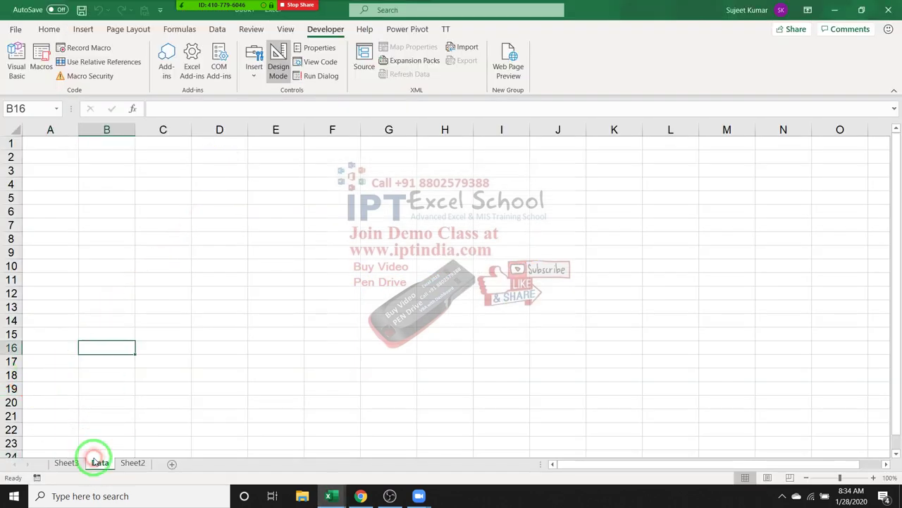
left_click(80, 391)
key("alt+F11")
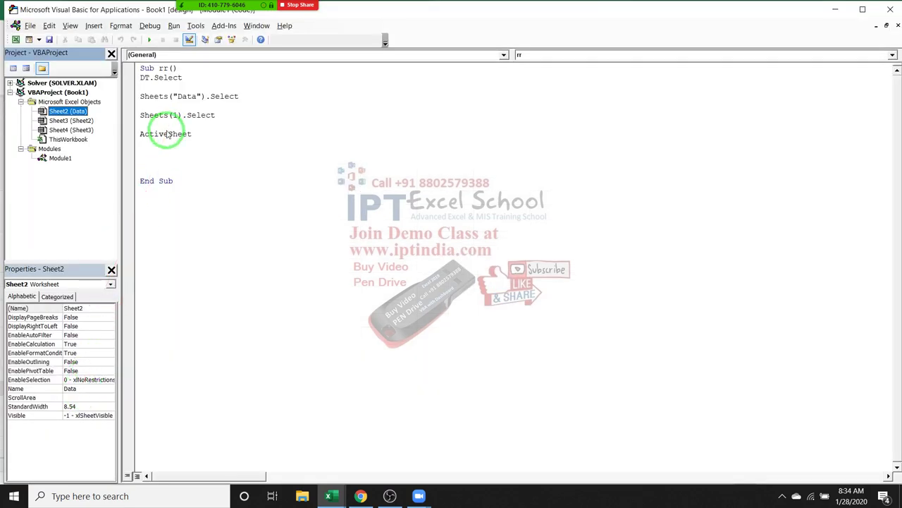
Highlight the index 1 in Sheets(1).Select, then activate Sheet3, the first sheet, in Excel
mouse_move(180, 140)
left_mouse_down()
mouse_move(185, 158)
mouse_move(141, 78)
left_mouse_up()
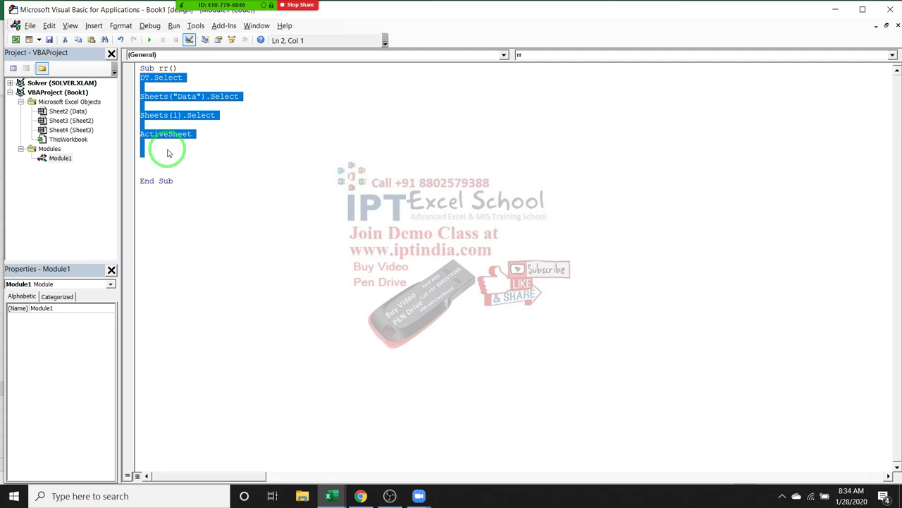
left_click(138, 121)
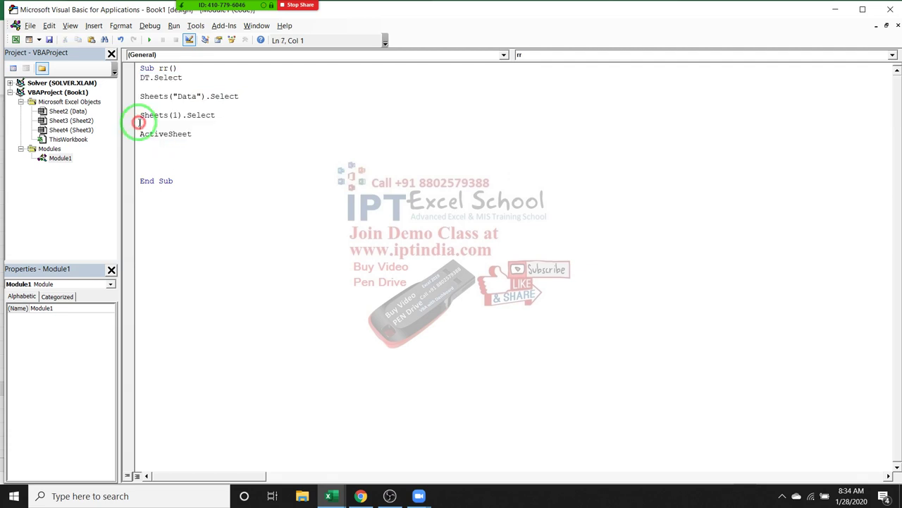
left_click_drag(140, 115, 215, 115)
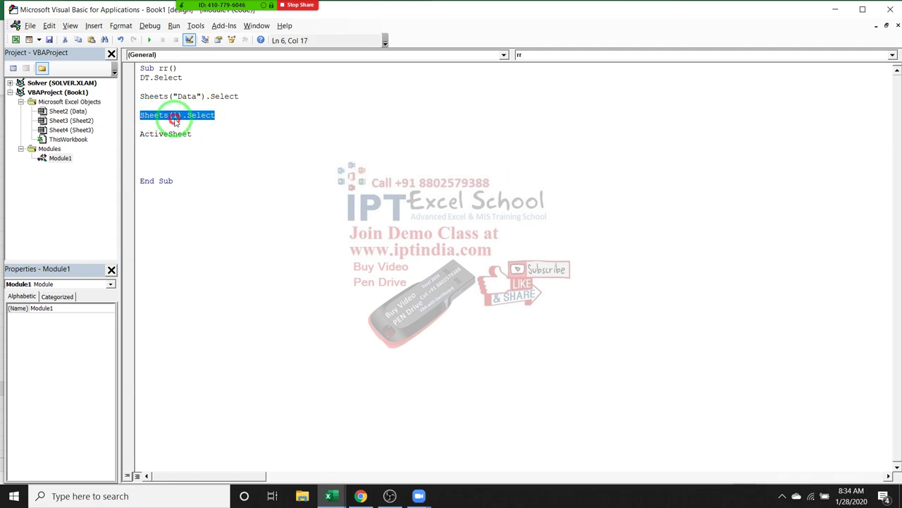
double_click(175, 115)
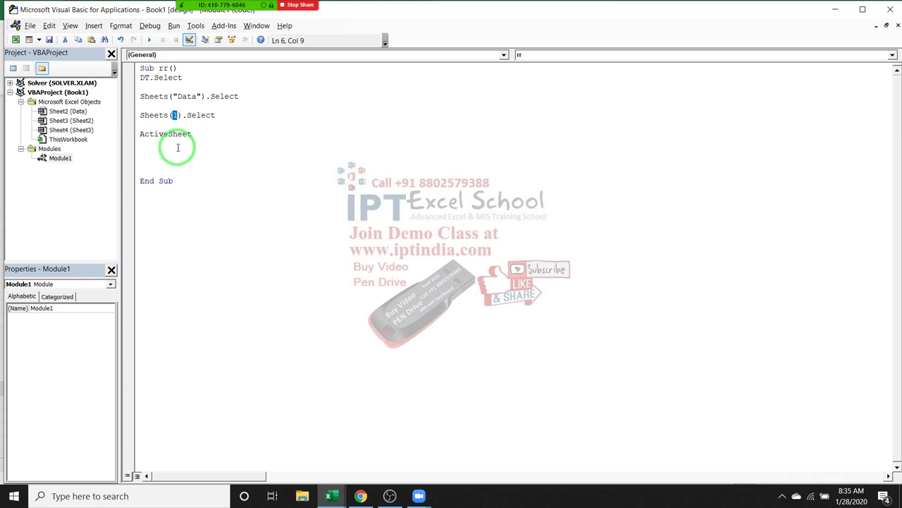
left_click(178, 148)
key("alt+F11")
left_click(69, 463)
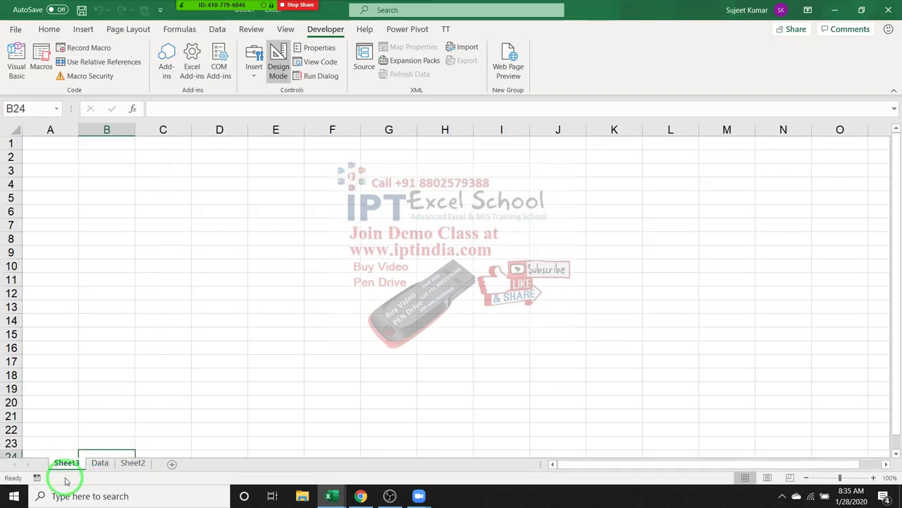
Change the statement to Sheets(2).Select and switch back to the workbook
key("alt+F11")
left_click(175, 115)
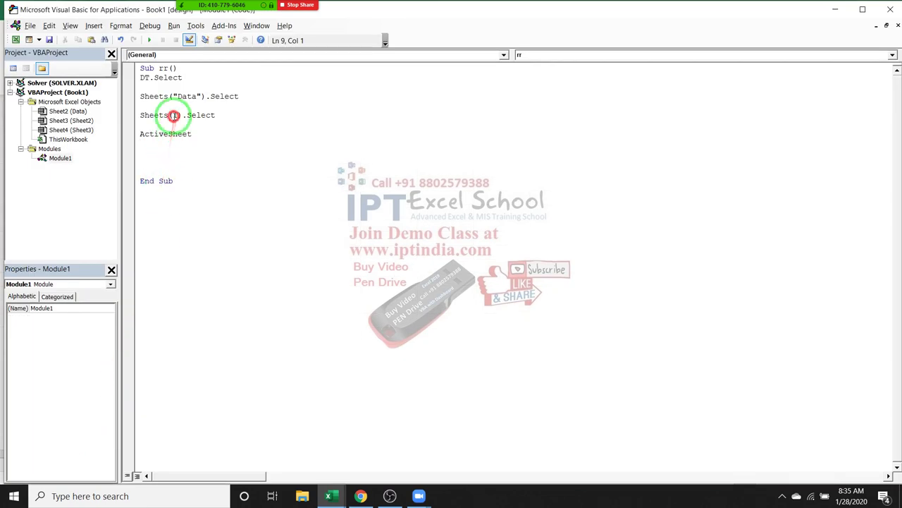
left_click(222, 155)
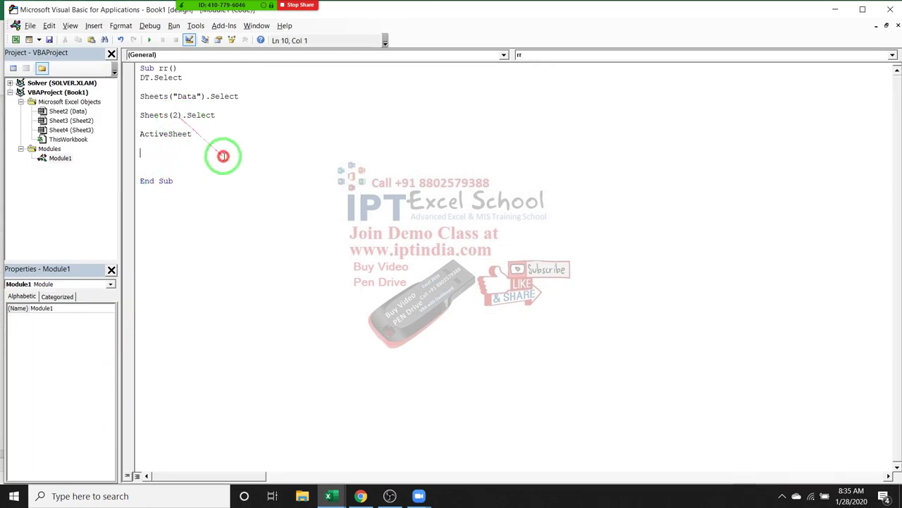
key("alt+F11")
Cycle through the Sheet3, Data and Sheet2 tabs to show Data is second
left_click(101, 463)
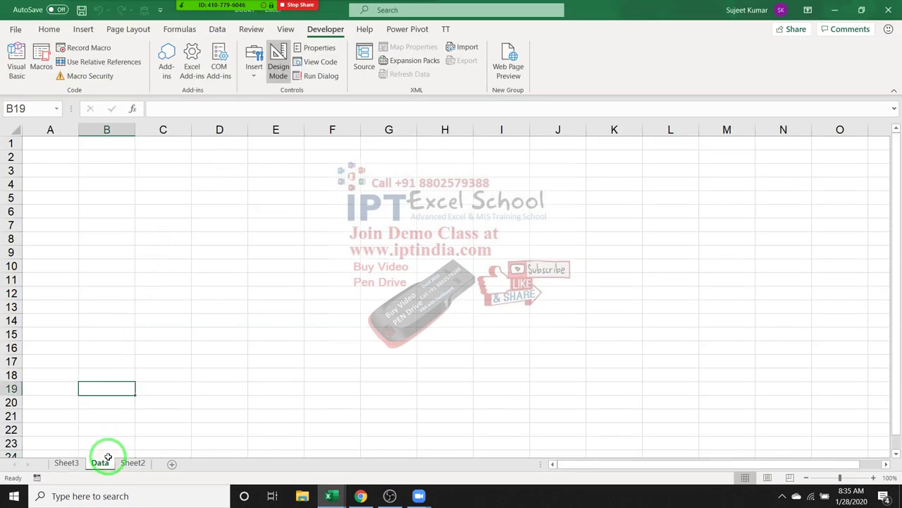
left_click(69, 464)
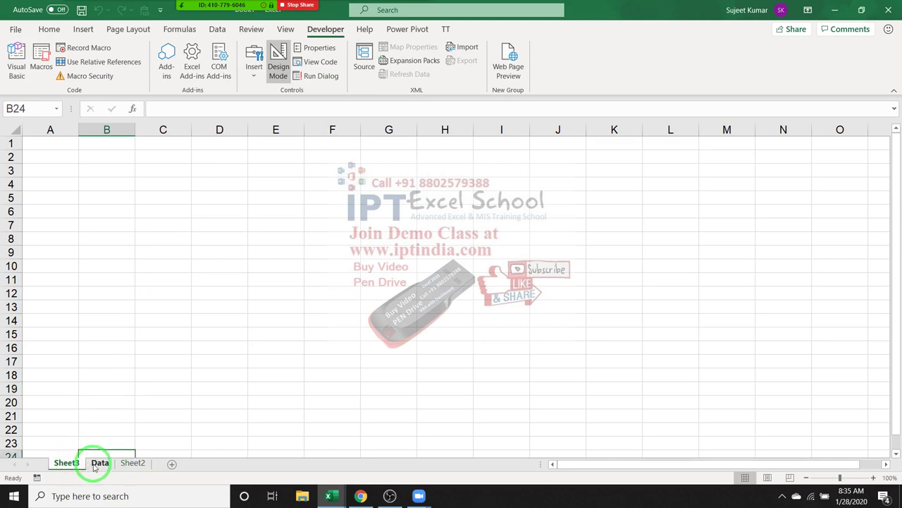
left_click(99, 464)
left_click(125, 465)
left_click(67, 464)
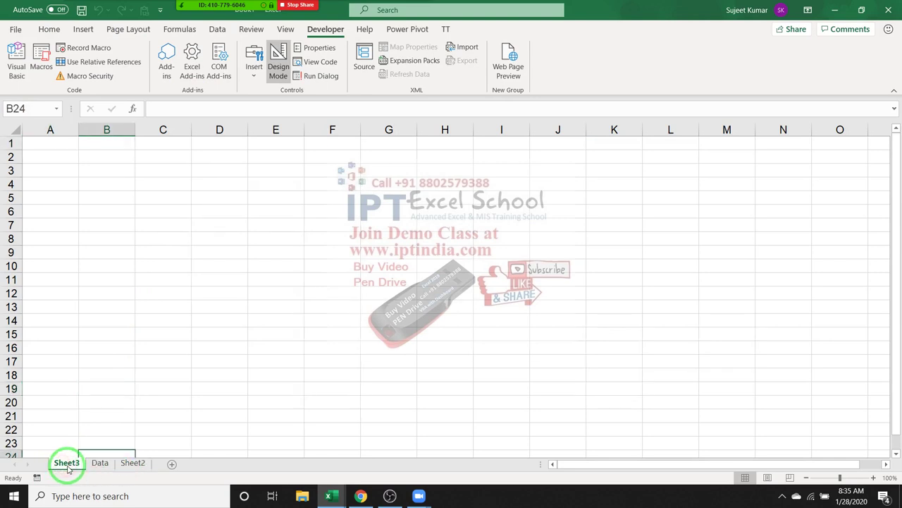
left_click(99, 465)
left_click(130, 464)
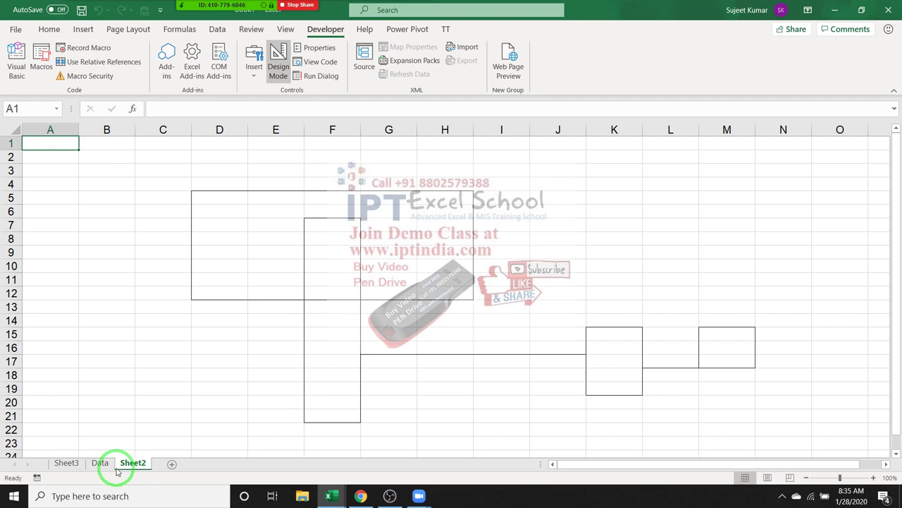
Back in the code editor, highlight the word ActiveSheet to explain it
key("alt+F11")
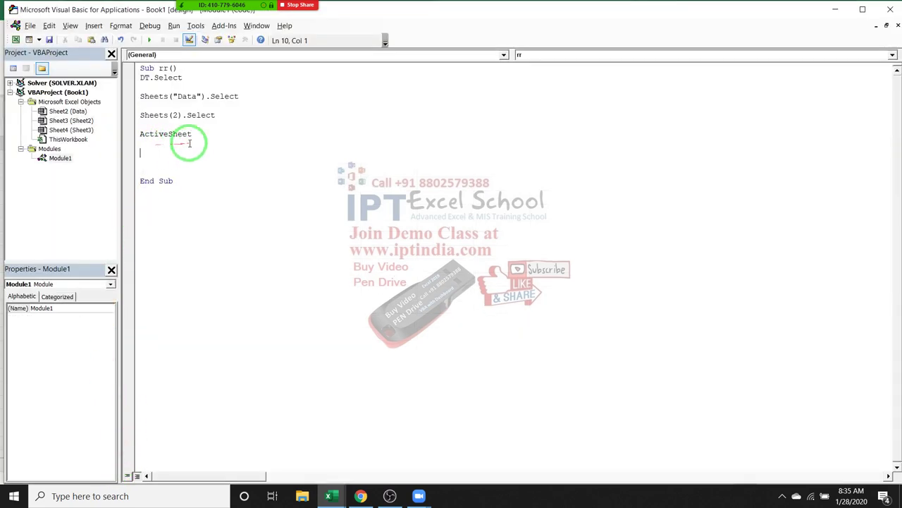
left_click_drag(195, 134, 127, 131)
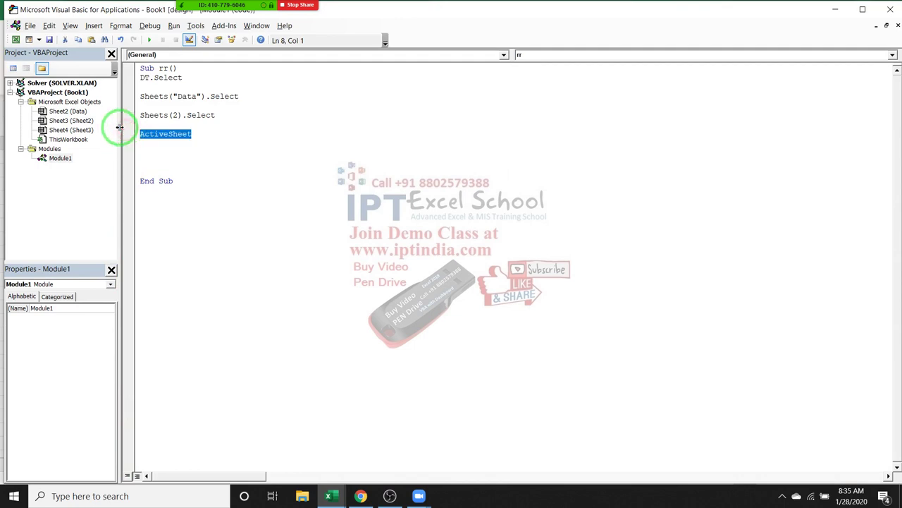
left_click(142, 151)
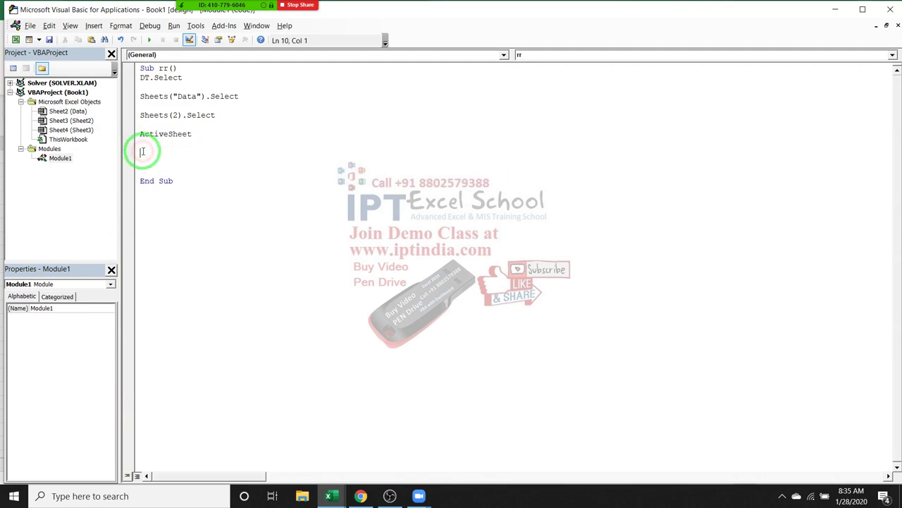
Add the lines Sheets.Add and ActiveSheet.Name = "Jan" below the ActiveSheet line
key("Return")
key("Return")
type("sheets")
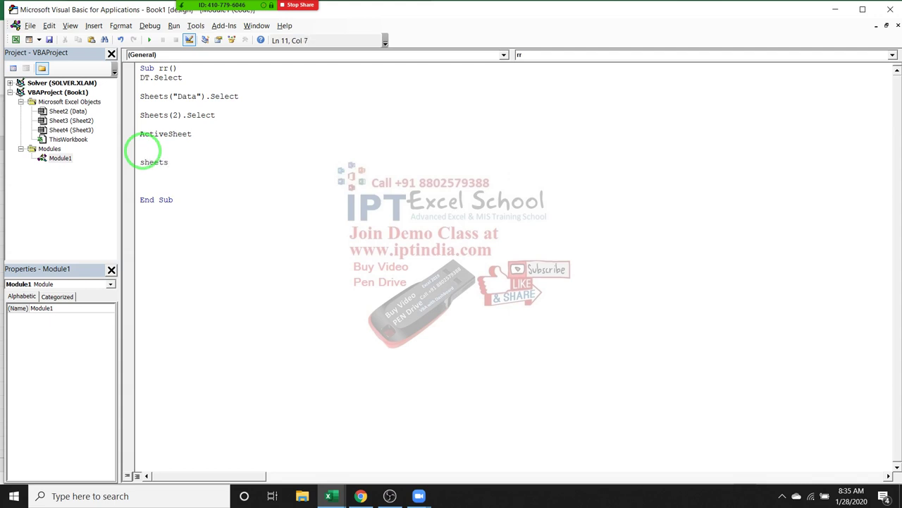
type(".")
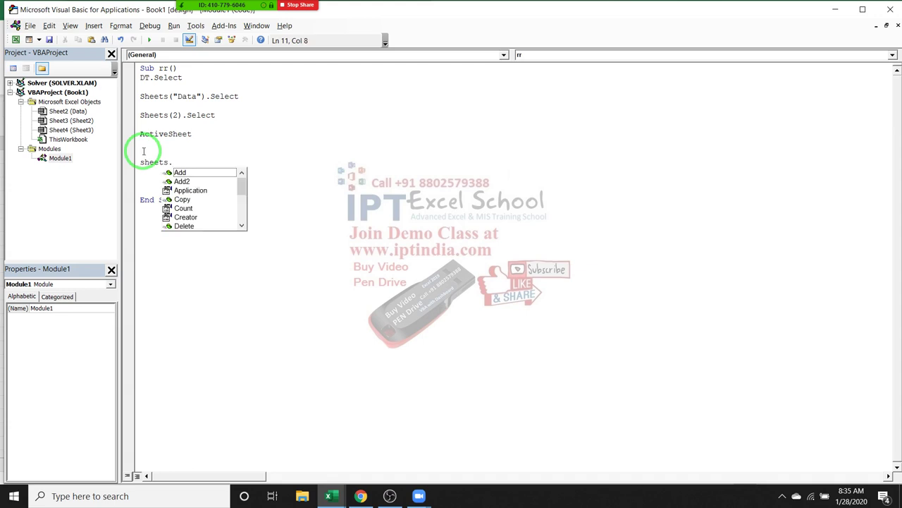
key("Tab")
key("Return")
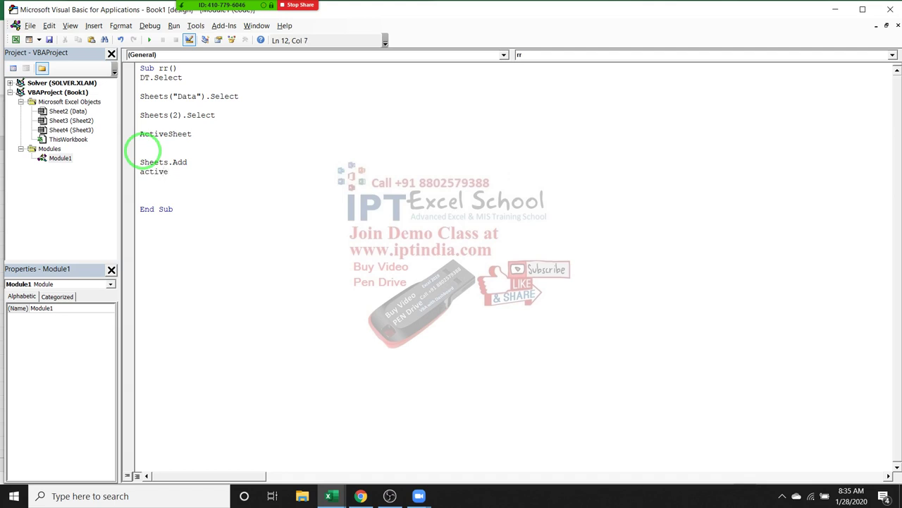
type("heet.Name = \"")
type("Jan\"")
key("Return")
key("Return")
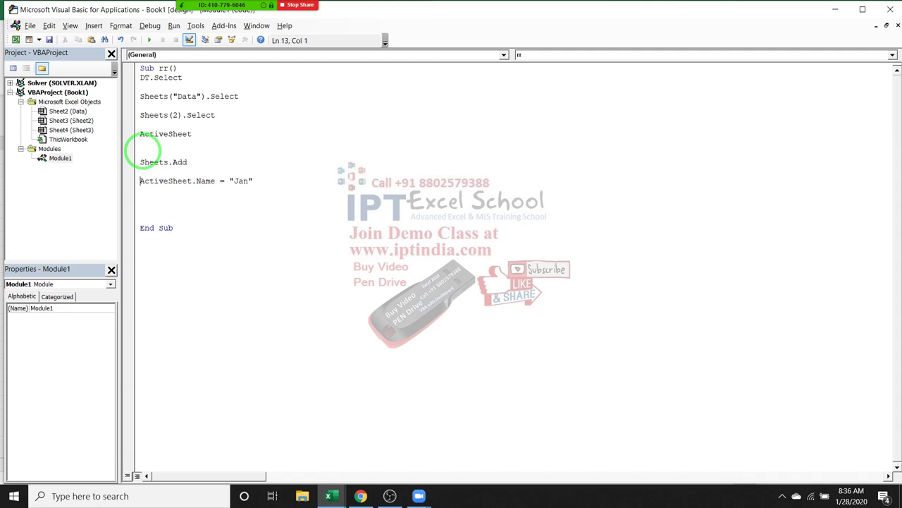
key("Delete")
key("Return")
type("sheets")
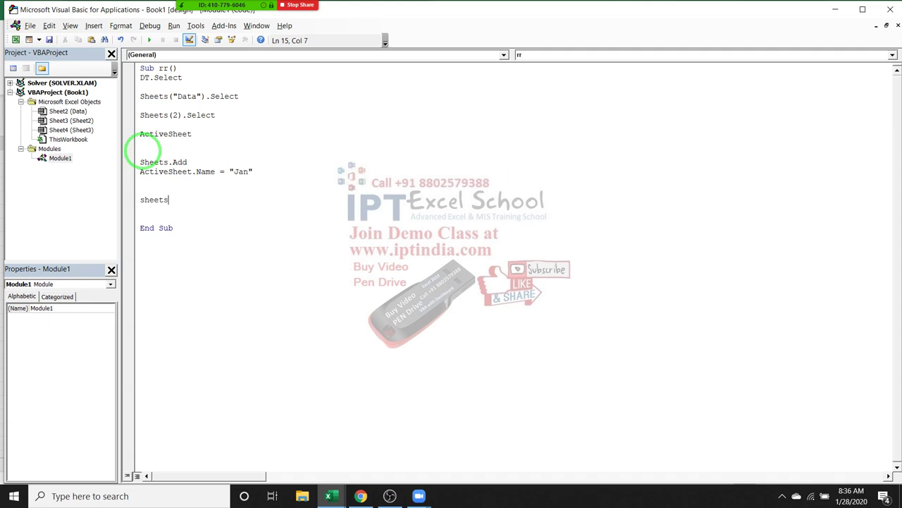
Write the one-line statement Sheets.Add.Name = "Jan"
type(".ad")
key("Tab")
type(".")
type("an")
type("\"")
key("Return")
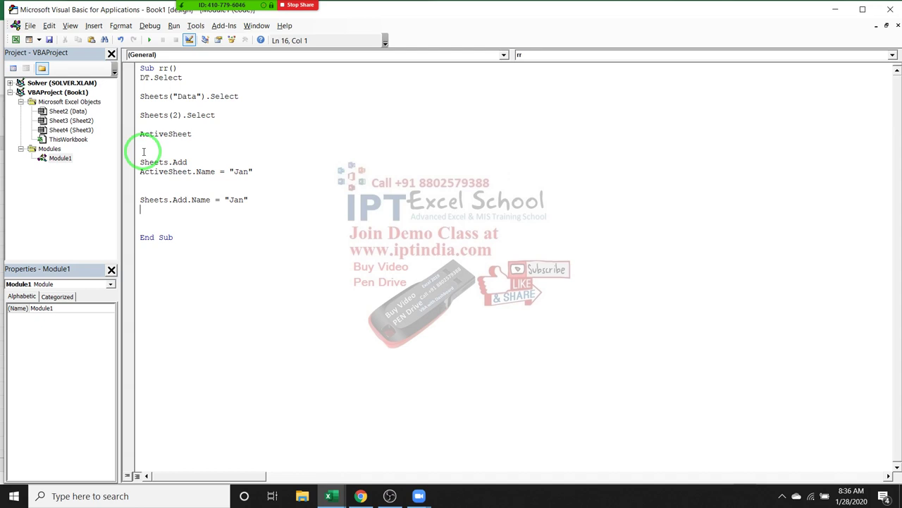
Tidy the blank lines and select the two-line and one-line Jan versions to compare
key("Up")
key("Up")
key("Up")
key("Delete")
key("Delete")
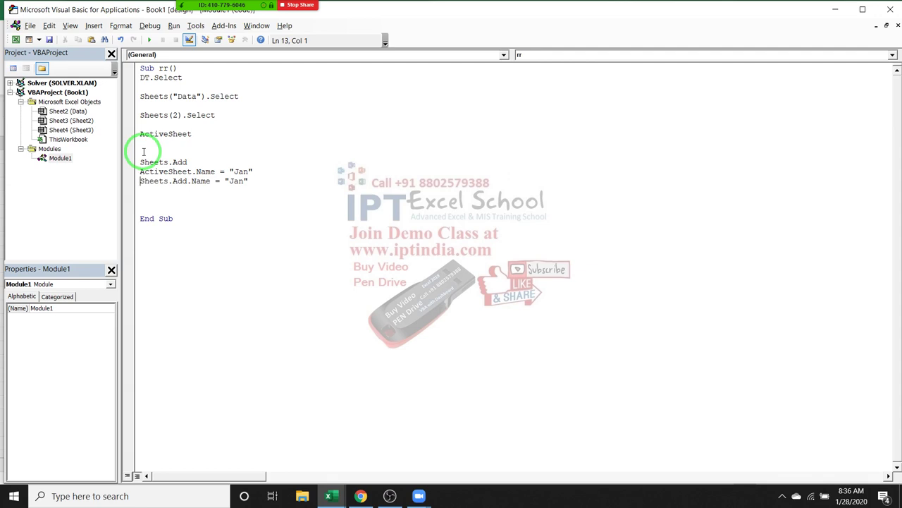
key("Return")
key("Up")
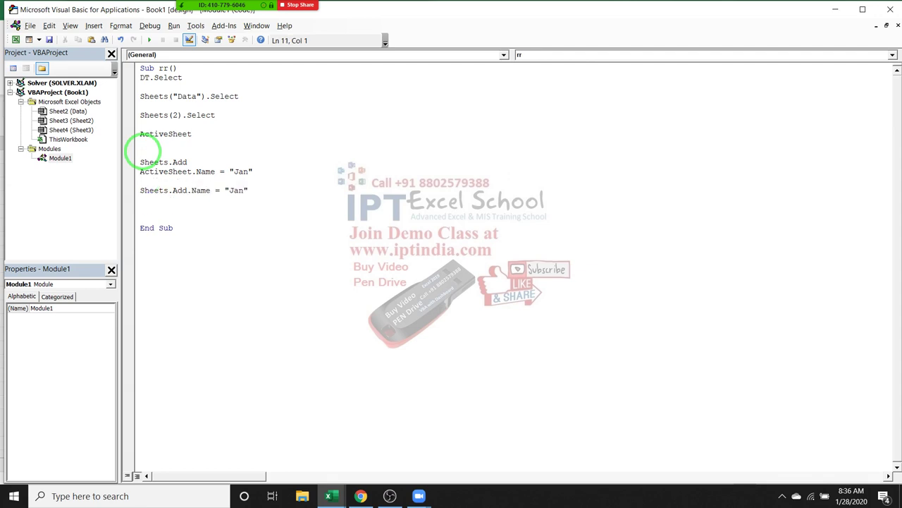
key("shift+Down")
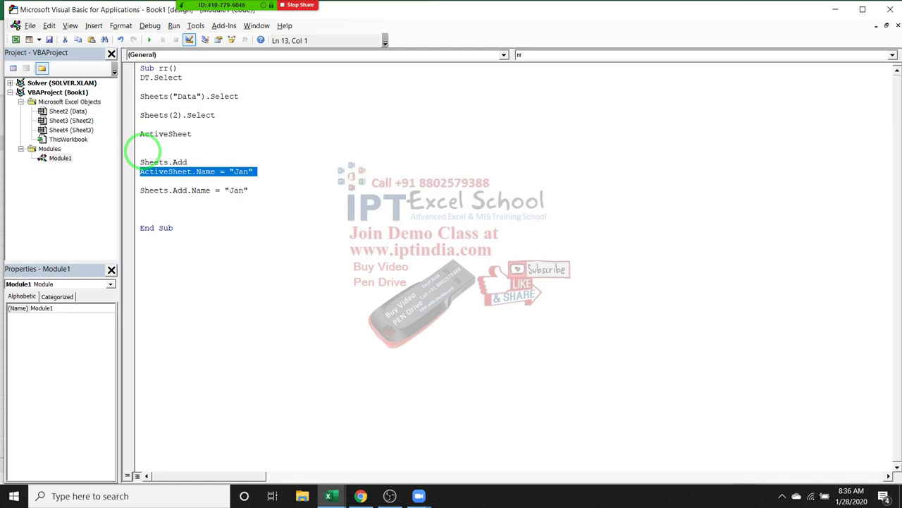
key("Down")
key("shift+Down")
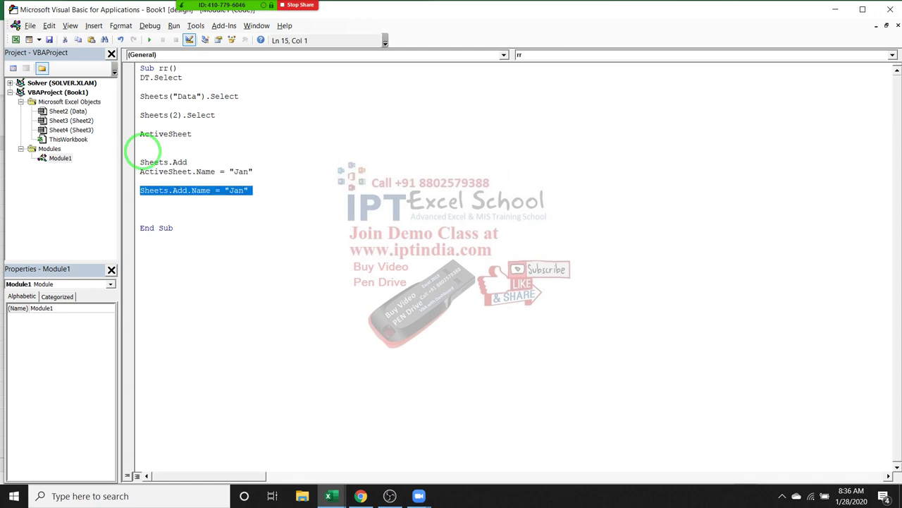
key("Right")
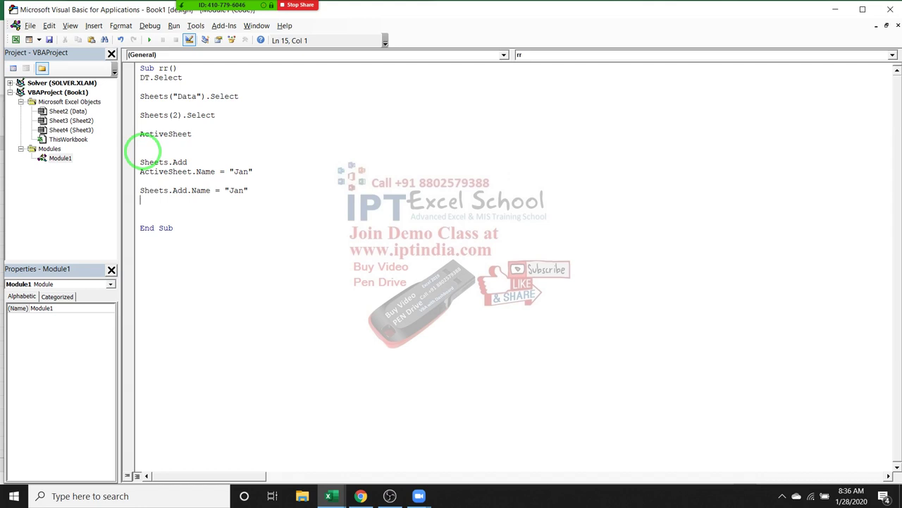
Add another Sheets.Add line, then switch to the workbook to check the sheets
key("Down")
key("Return")
key("Return")
type("sheets")
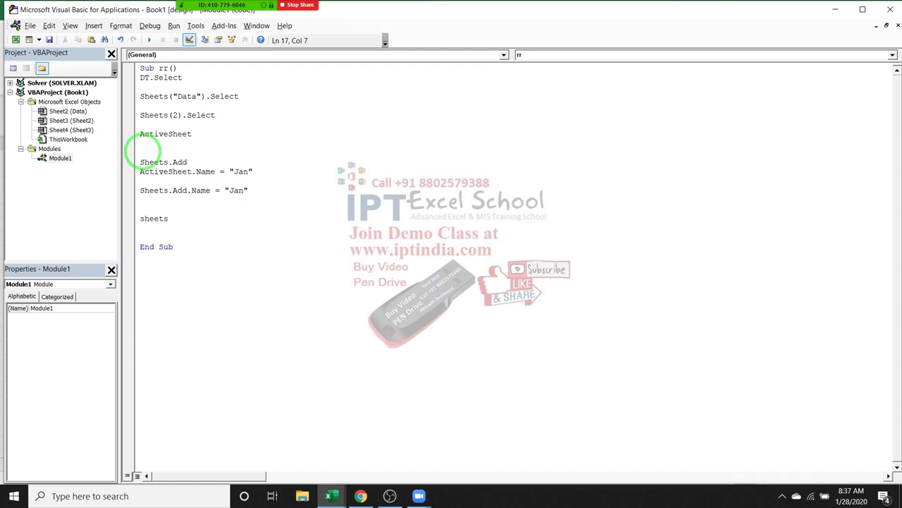
type(".ad")
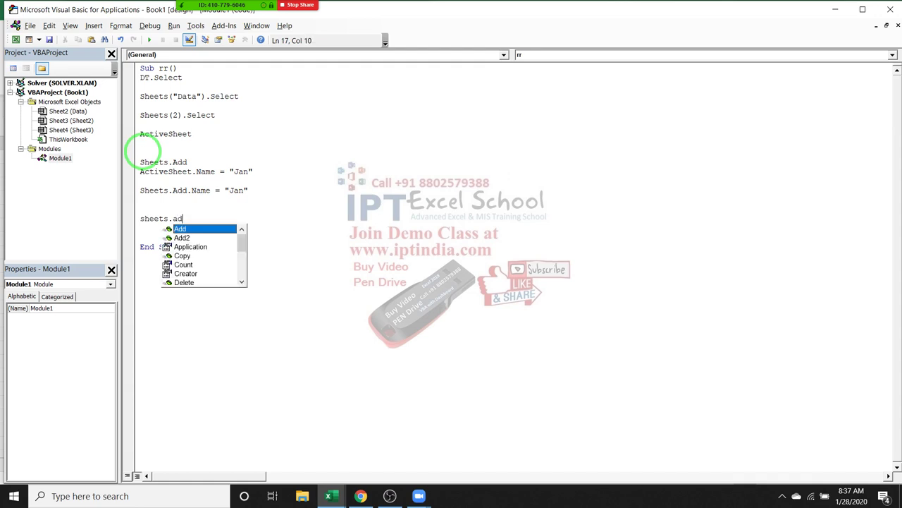
key("Return")
key("alt+F11")
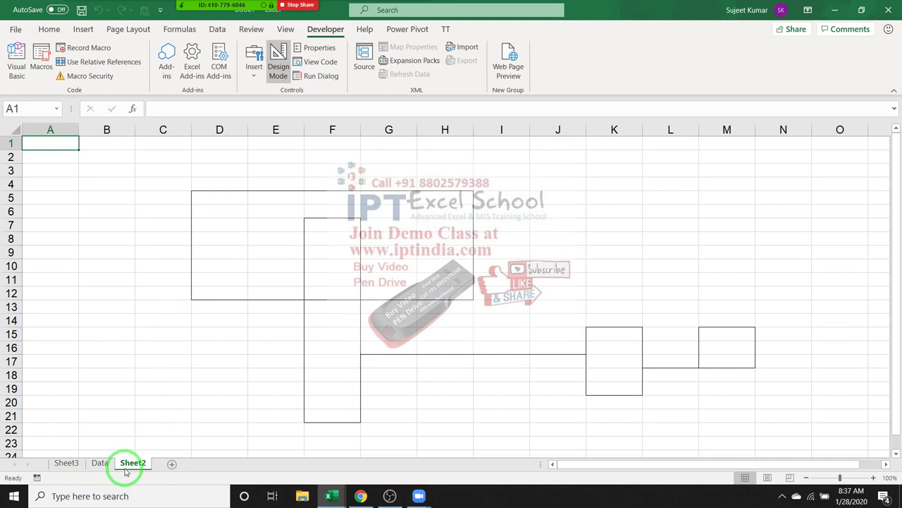
Show the blank Data sheet instead of Sheet2
left_click(100, 463)
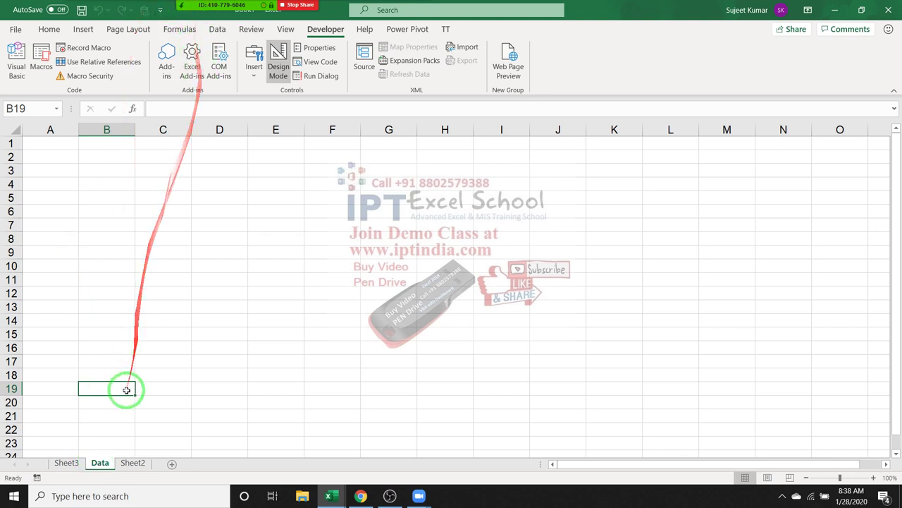
Select cells A13 and C8 on the Data sheet, then return to the macro code
left_click(67, 306)
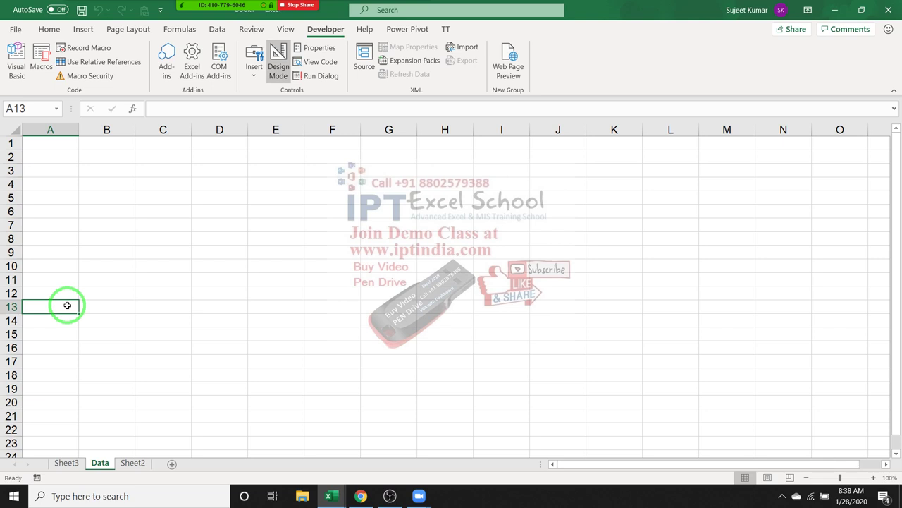
left_click(151, 245)
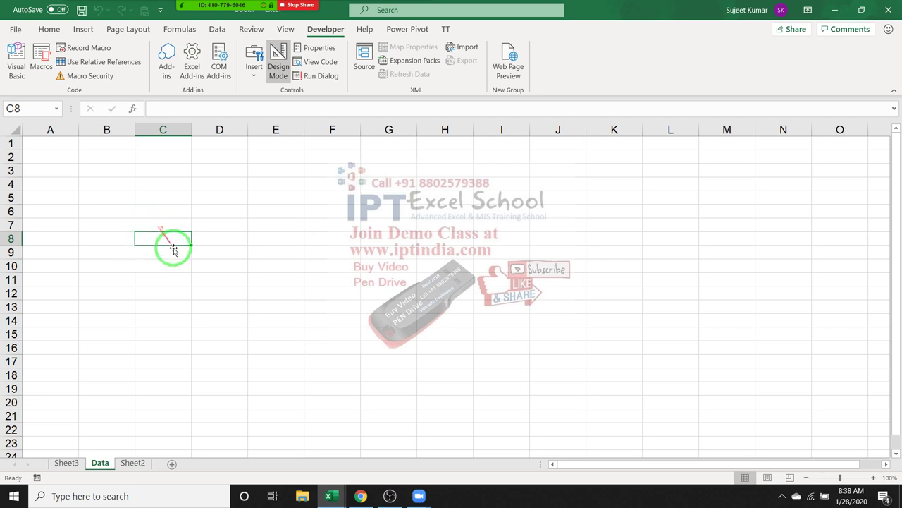
key("alt+F11")
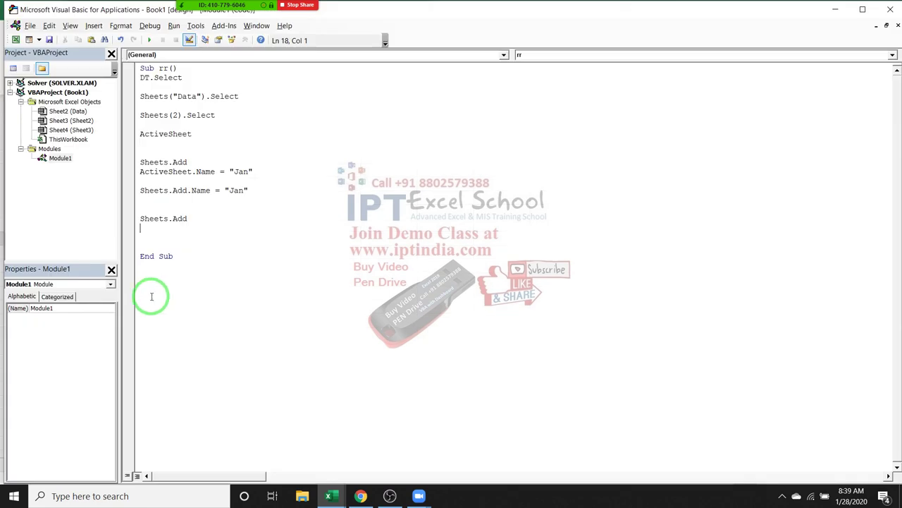
Append Sheets("Sheet2") as an argument to the last Sheets.Add statement
left_click(189, 218)
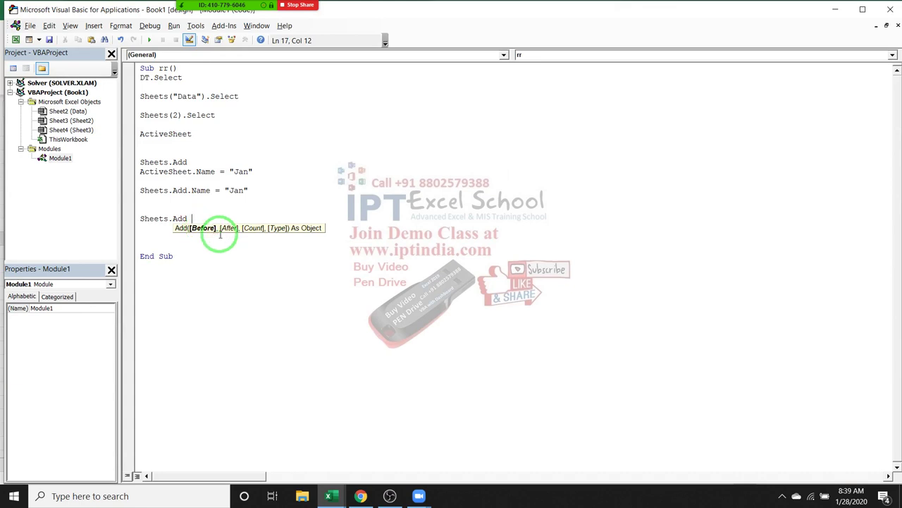
key("alt+F11")
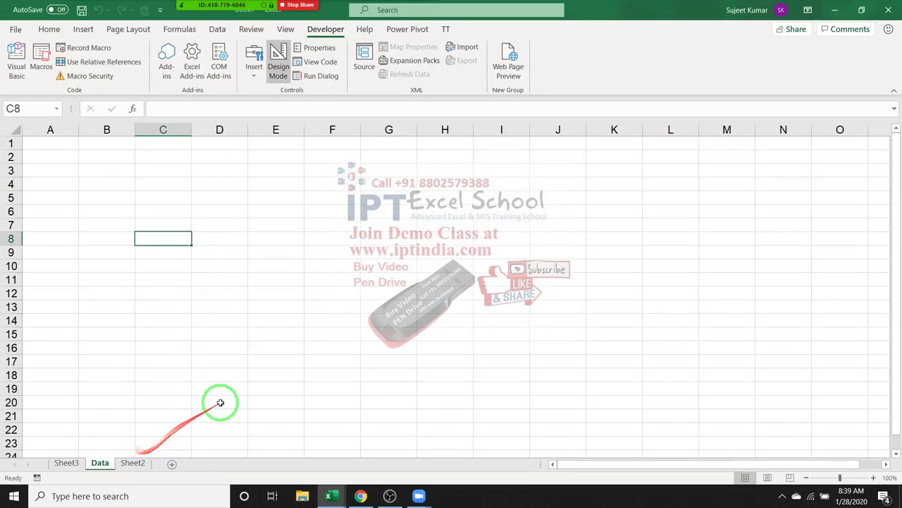
key("alt+F11")
type("s.Add Sheet")
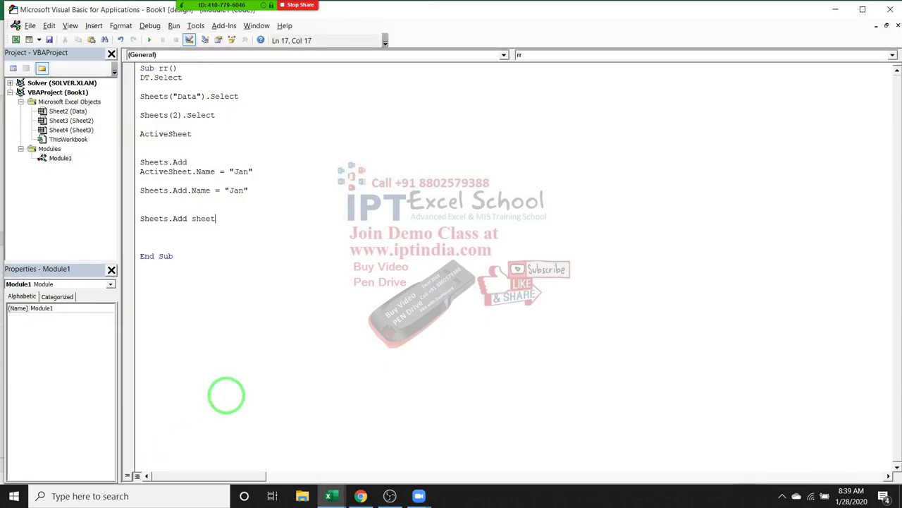
type("s(\"")
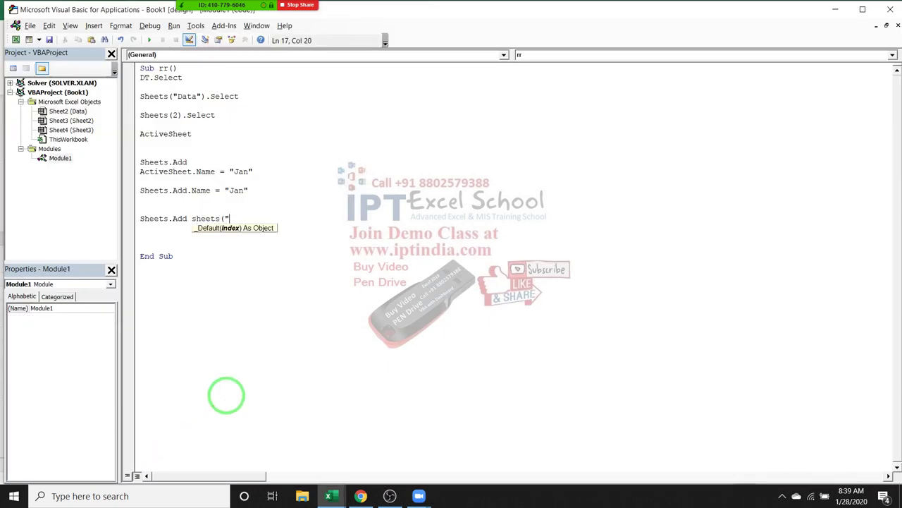
type("Sheet")
type("2")
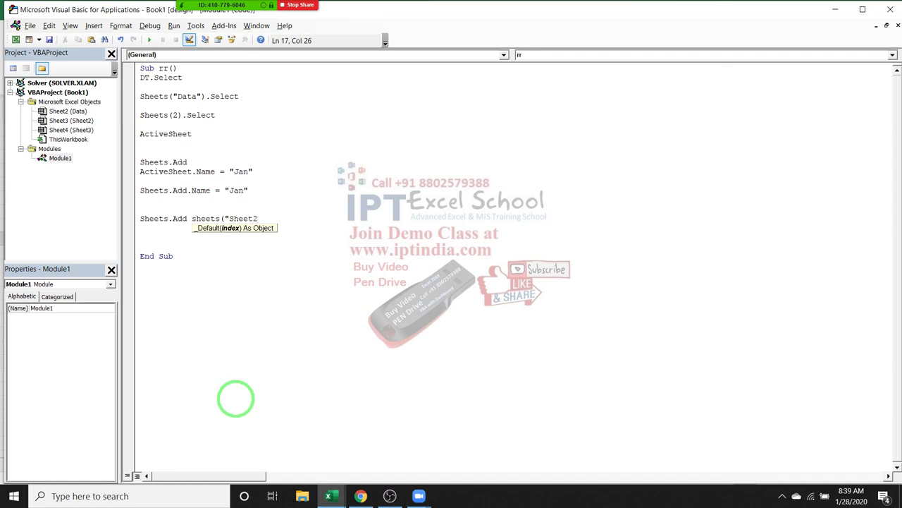
type("\")")
Replace the stray comma with after:= so it reads Sheets.Add after:=Sheets("Sheet2")
left_click(287, 346)
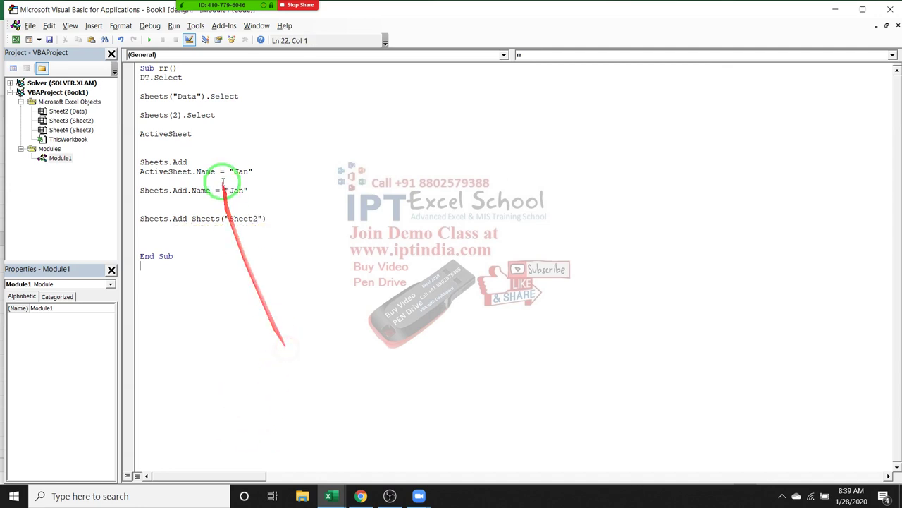
left_click_drag(148, 143, 134, 77)
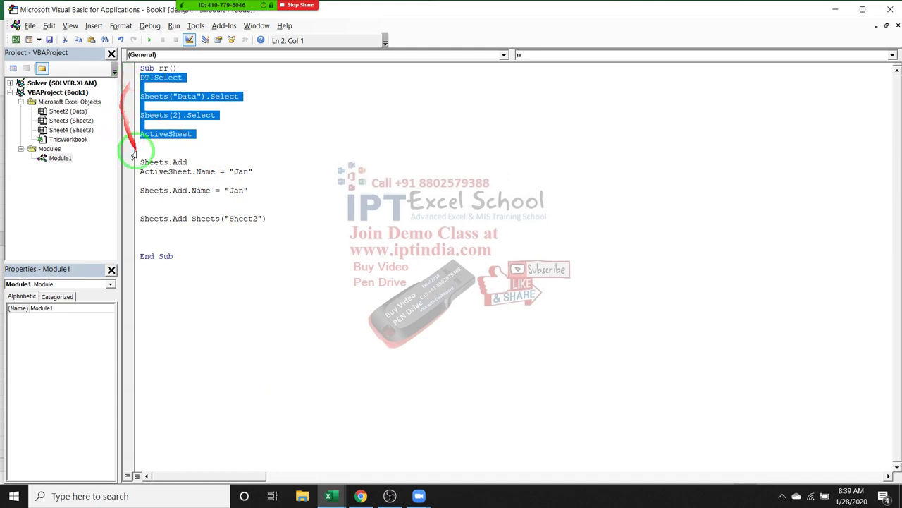
left_click(188, 218)
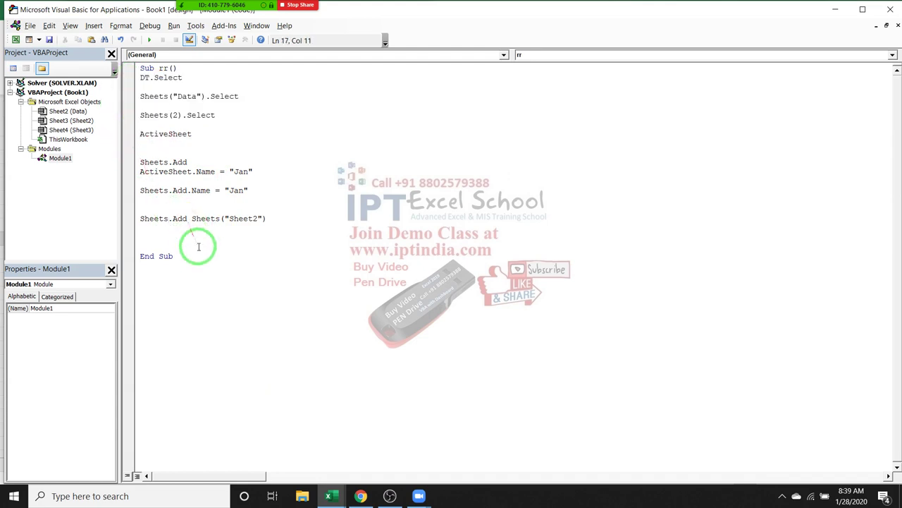
type(",")
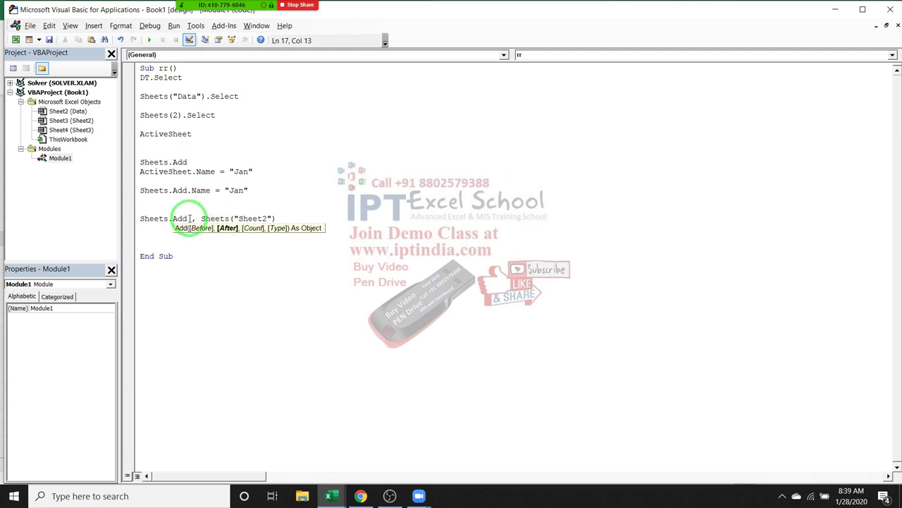
left_click(196, 239)
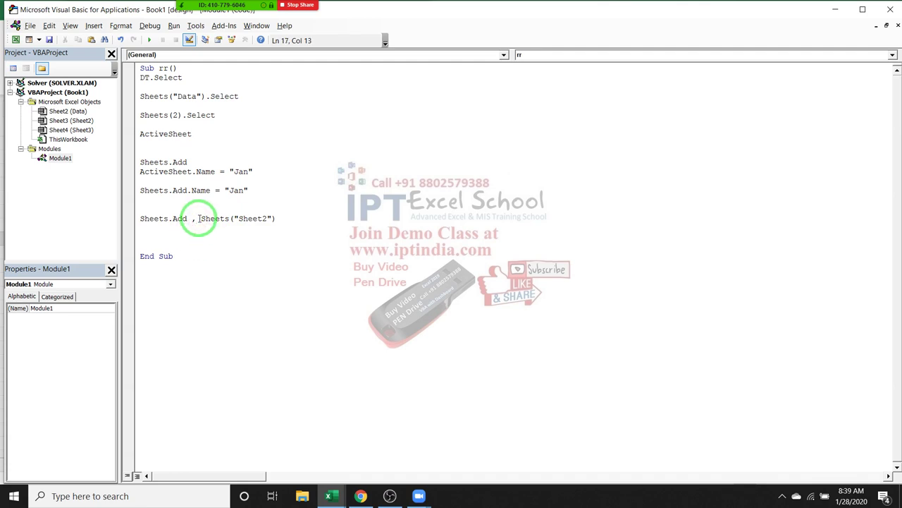
left_click_drag(198, 218, 186, 219)
key("BackSpace")
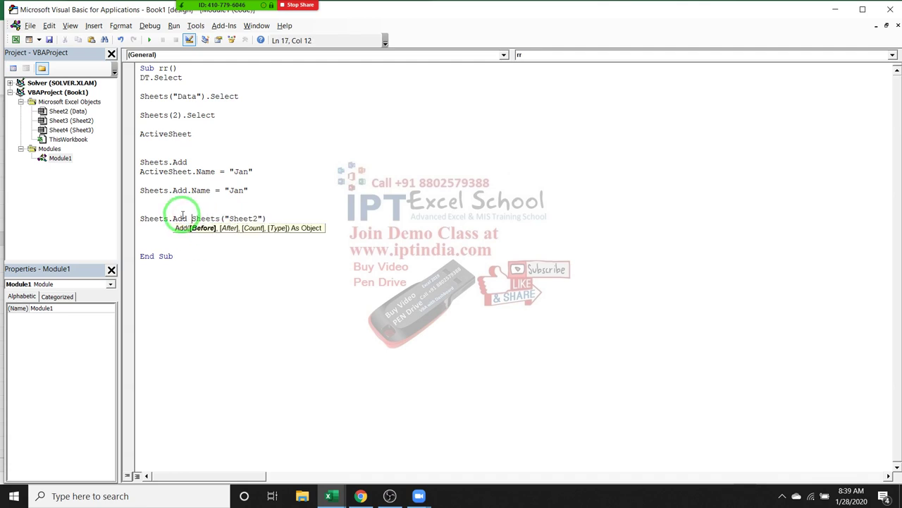
type("after")
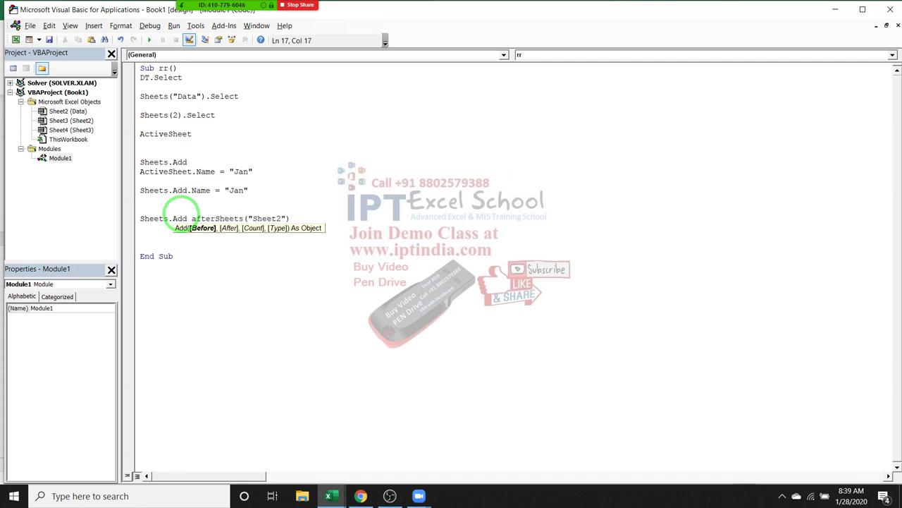
type(":=")
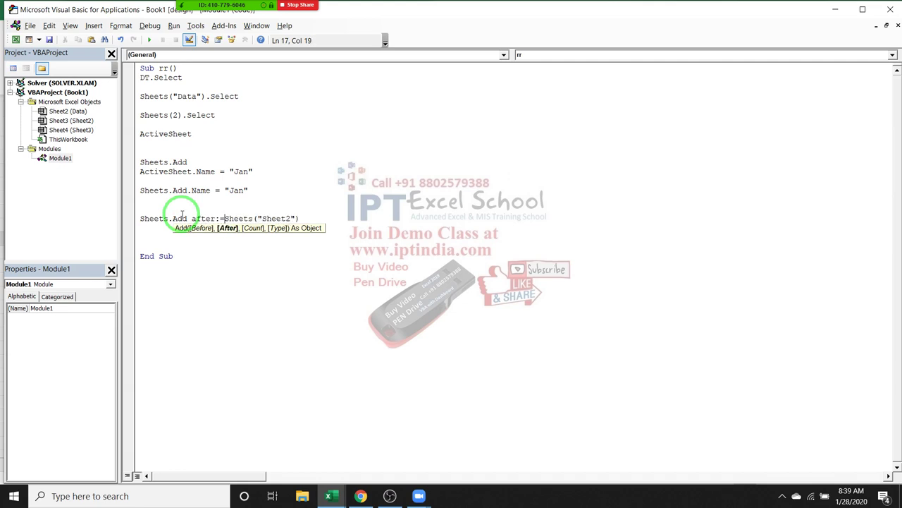
left_click(193, 238)
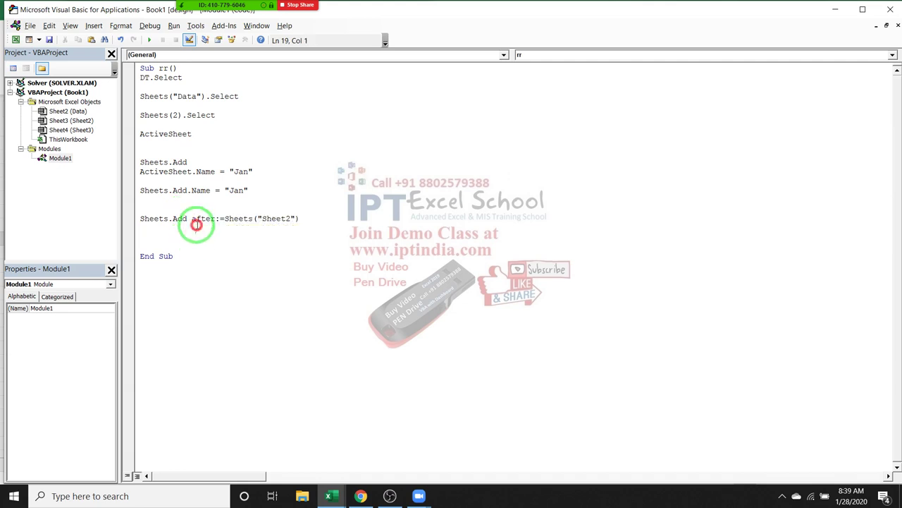
left_click(193, 211)
left_click(187, 219)
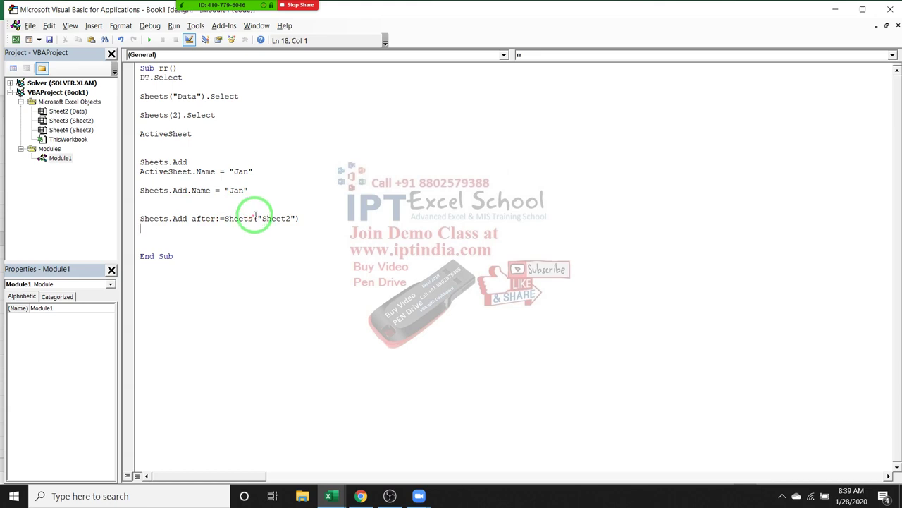
After checking Sheet2 in the workbook, replace Sheet2 with 3, triggering a compile error
left_click_drag(220, 115, 140, 115)
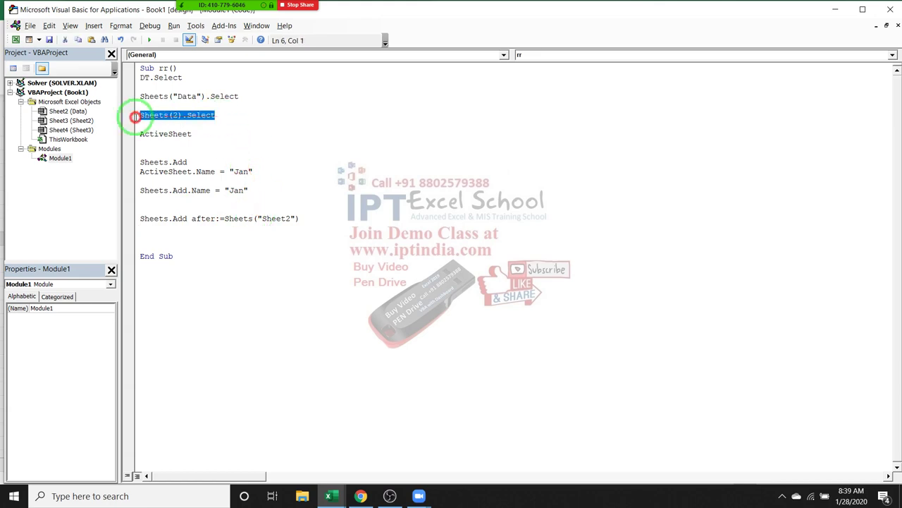
key("super+Tab")
left_click(196, 443)
left_click(131, 463)
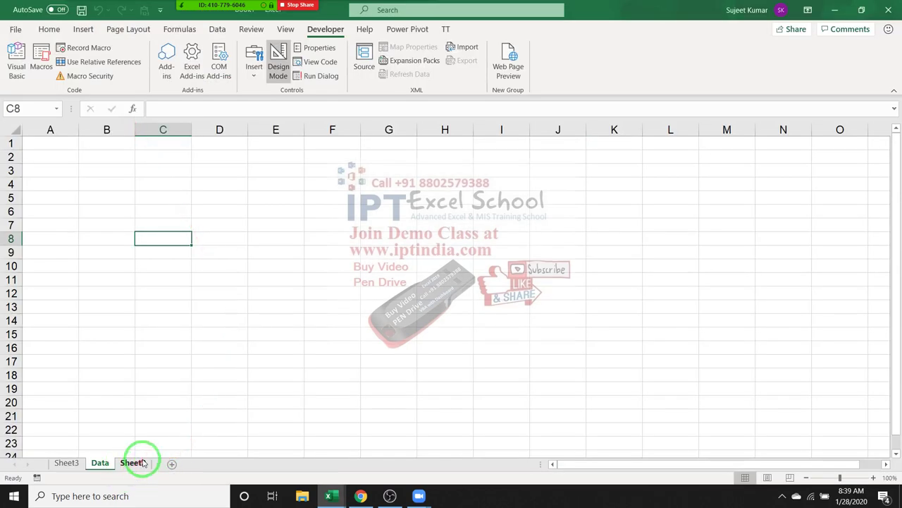
key("alt+F11")
left_click(274, 225)
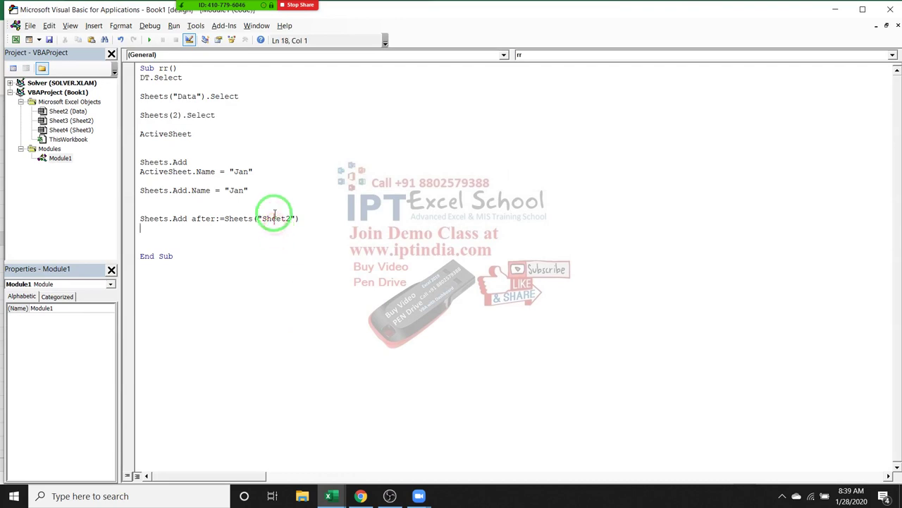
left_click_drag(256, 218, 290, 219)
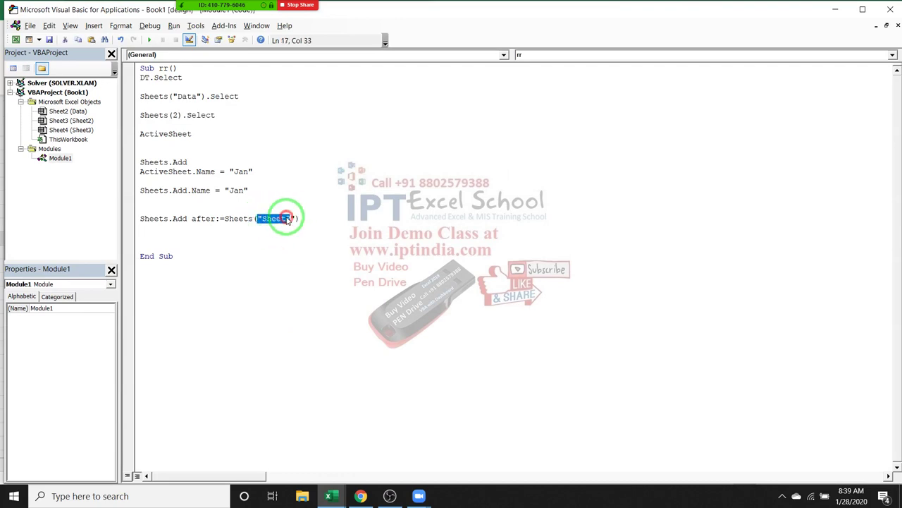
type("3")
left_click(262, 251)
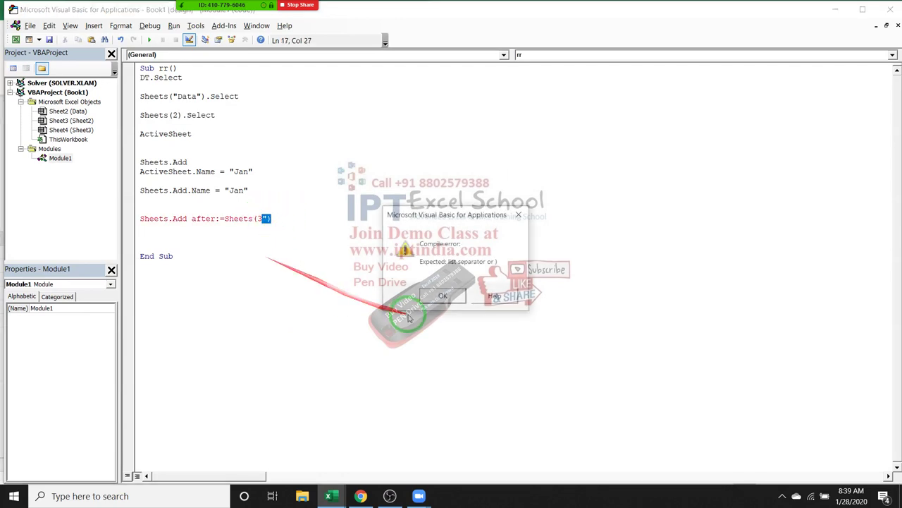
Dismiss the compile error and delete the stray quotation mark after 3
left_click(440, 310)
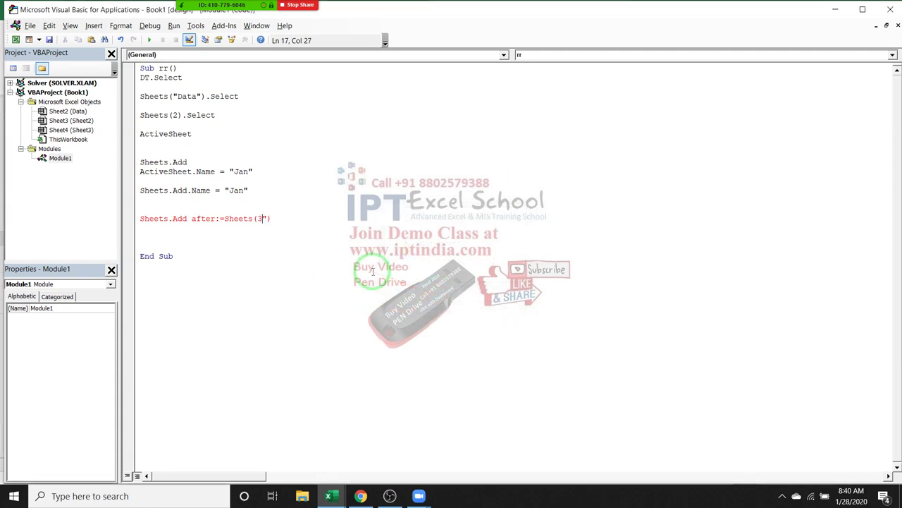
key("Delete")
left_click(258, 294)
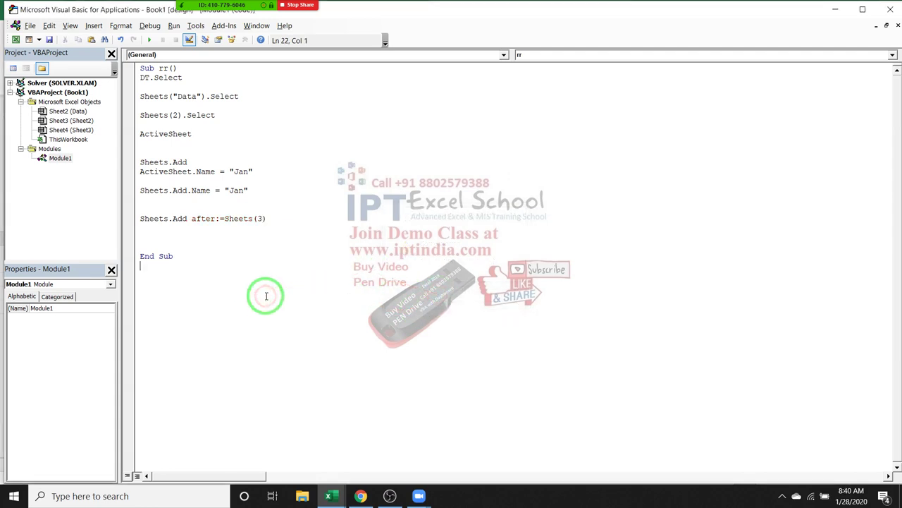
left_click(218, 238)
left_click(162, 238)
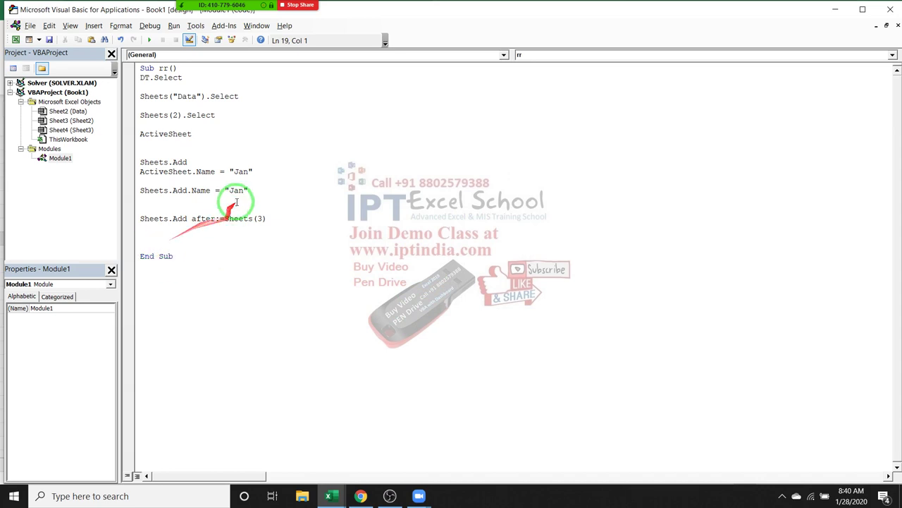
Replace 3 with Sheets.Count so the line reads Sheets.Add after:=Sheets(Sheets.Count)
double_click(259, 217)
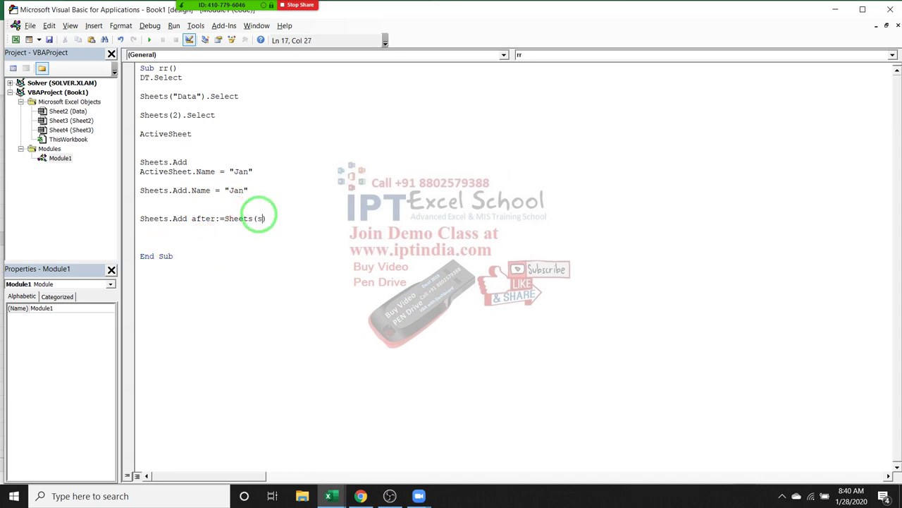
type(".")
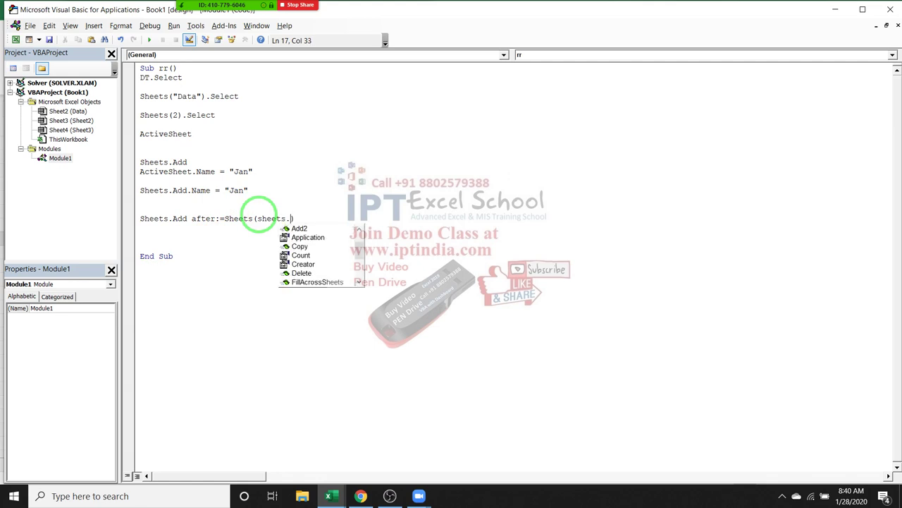
type("count)")
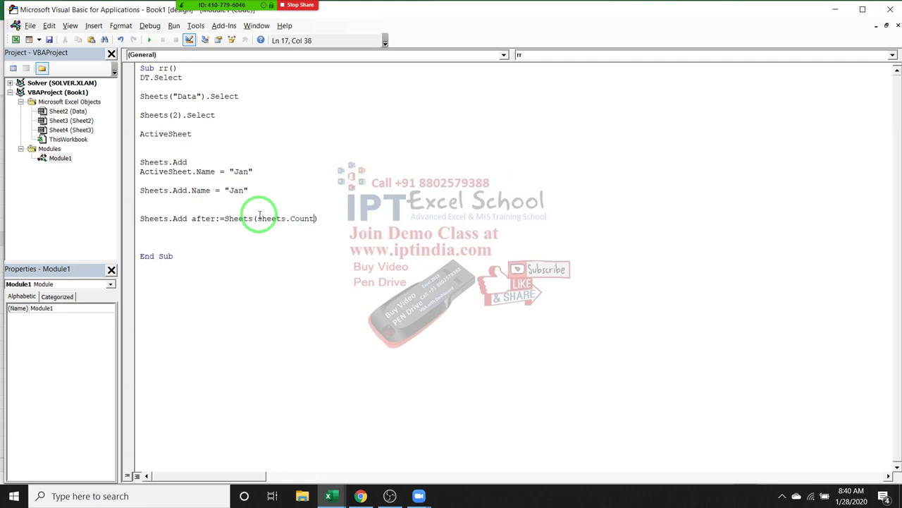
left_click(248, 236)
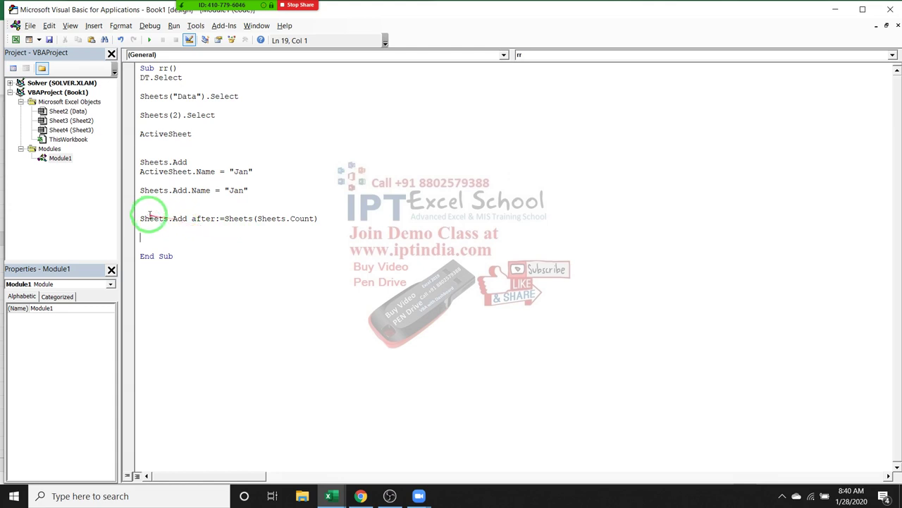
Highlight the Sheets.Add after:=Sheets(Sheets.Count) line to review it
left_click_drag(140, 218, 363, 216)
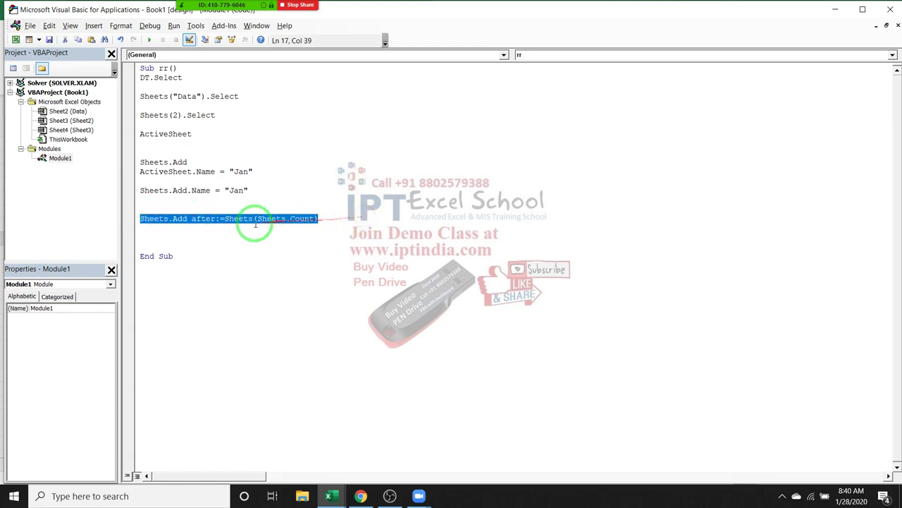
left_click(223, 234)
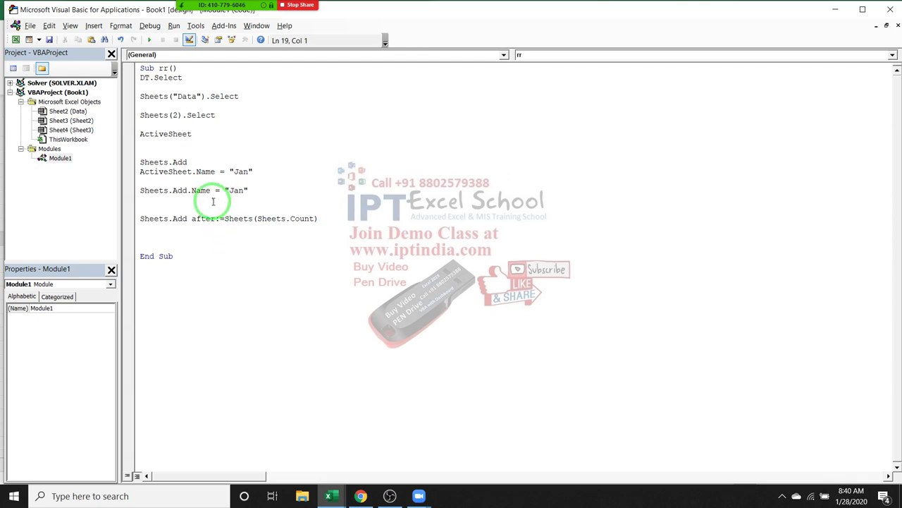
left_click(141, 218)
left_click_drag(141, 218, 323, 220)
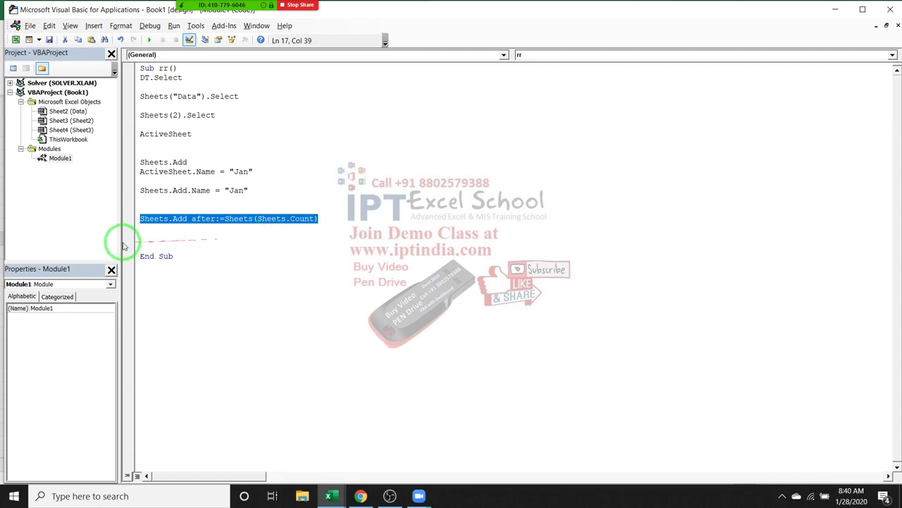
left_click(157, 237)
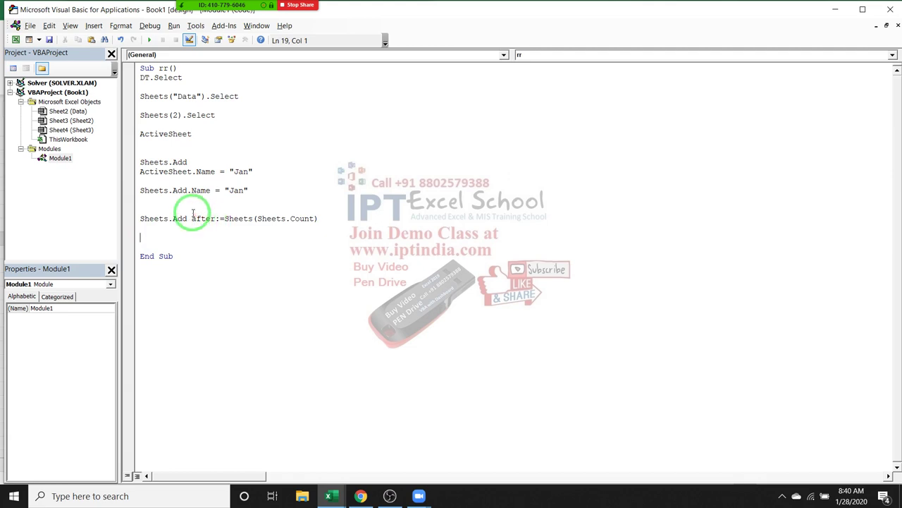
Swap after:= for a comma placeholder, then restore the named after:= argument on line 17
left_click(188, 218)
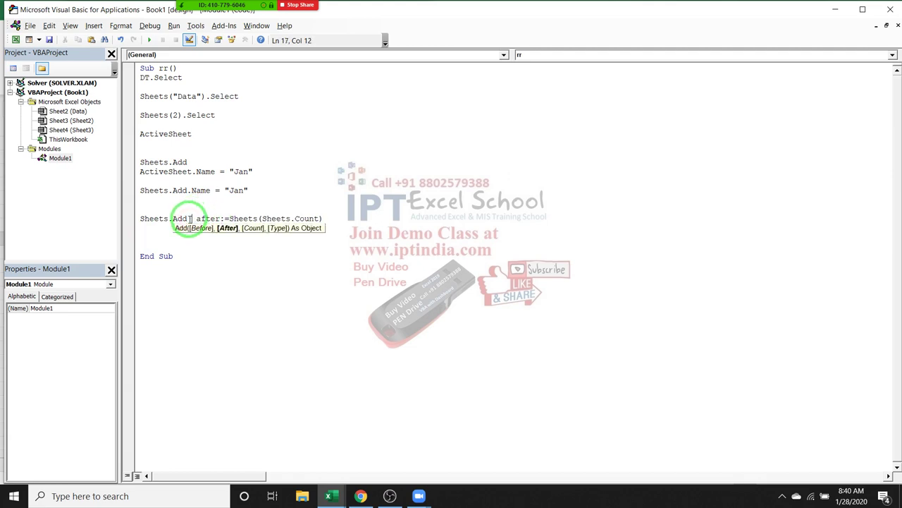
key("Delete")
key("Delete")
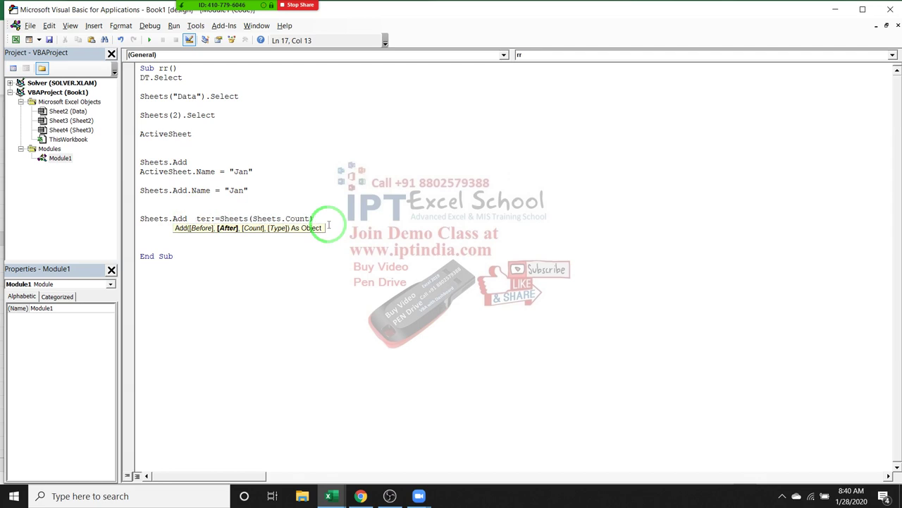
key("Delete")
key("Delete")
key("Delete")
key("Delete")
key("Delete")
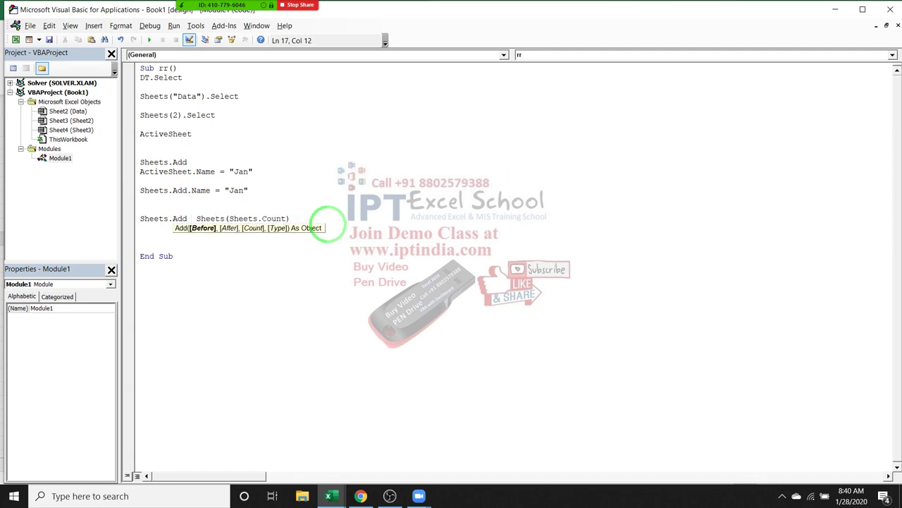
type(",")
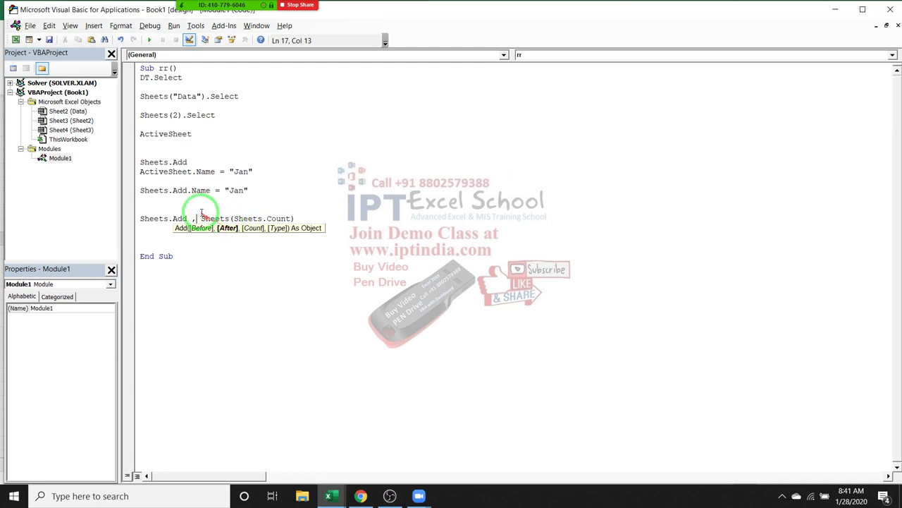
left_click(201, 218)
left_click_drag(203, 218, 198, 218)
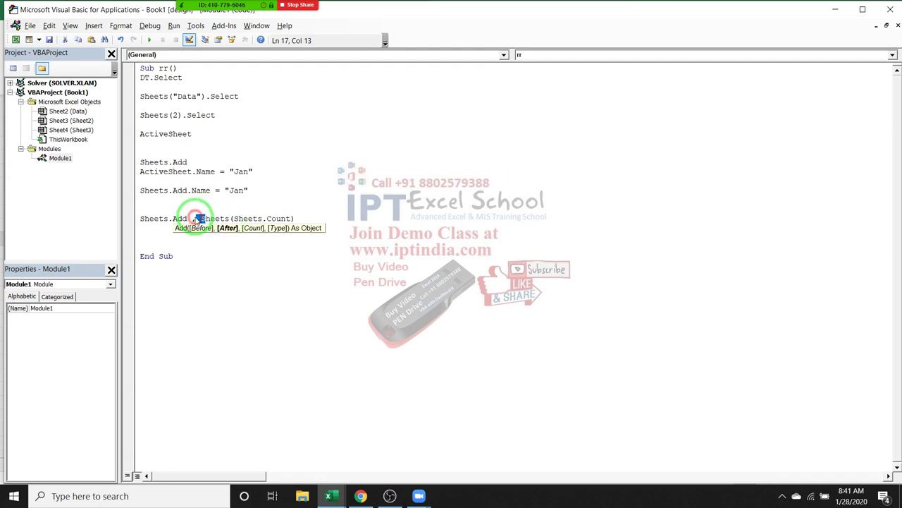
left_click(196, 219)
double_click(194, 218)
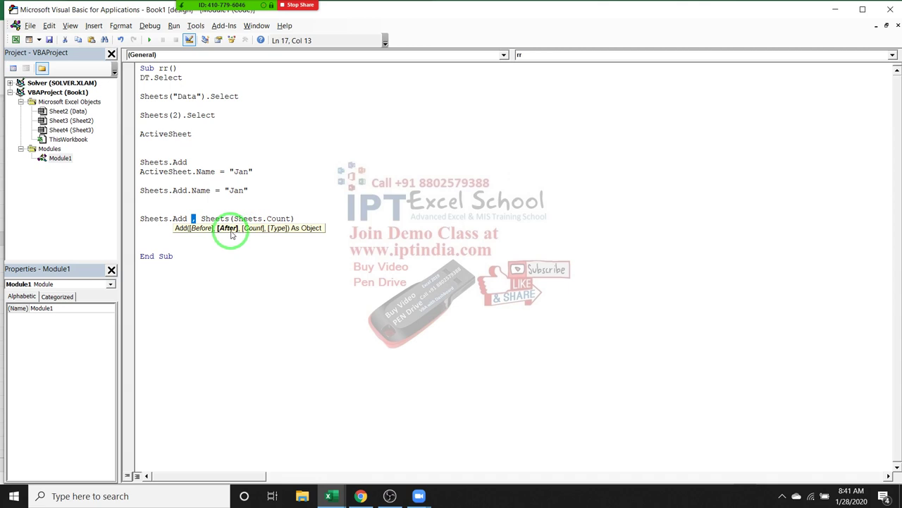
key("Delete")
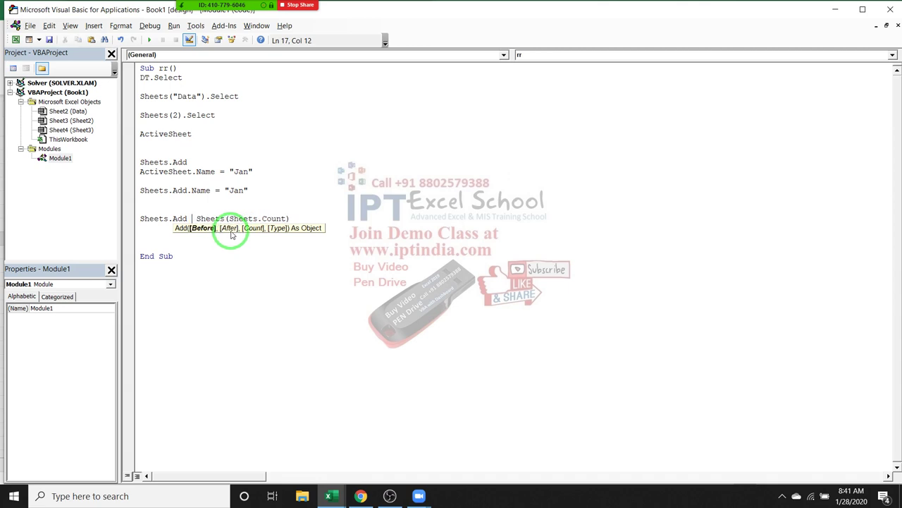
type("af")
type("ter")
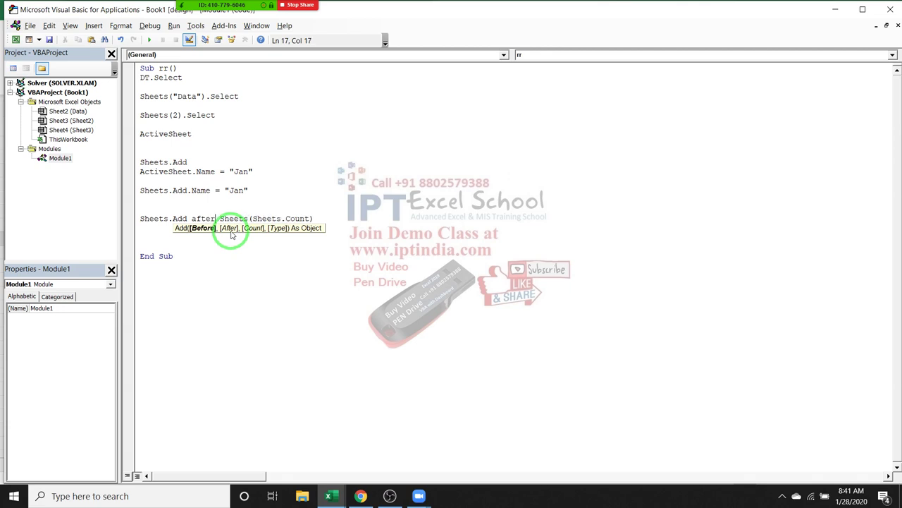
type(":")
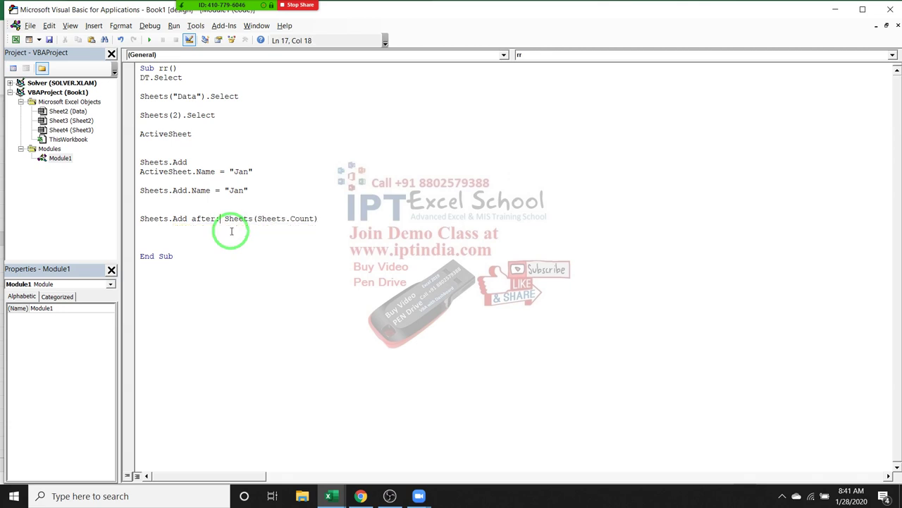
type("=")
left_click(247, 237)
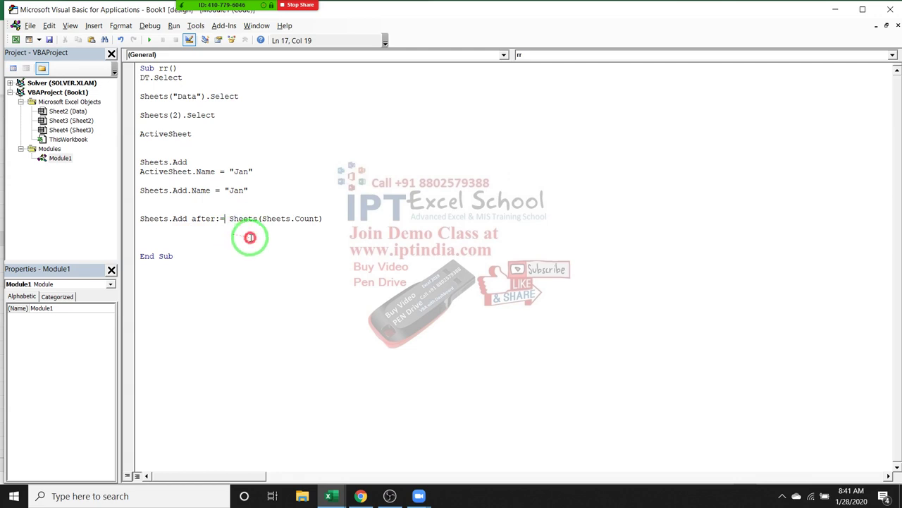
Commit line 17 and insert a blank line above End Sub
left_click(191, 218)
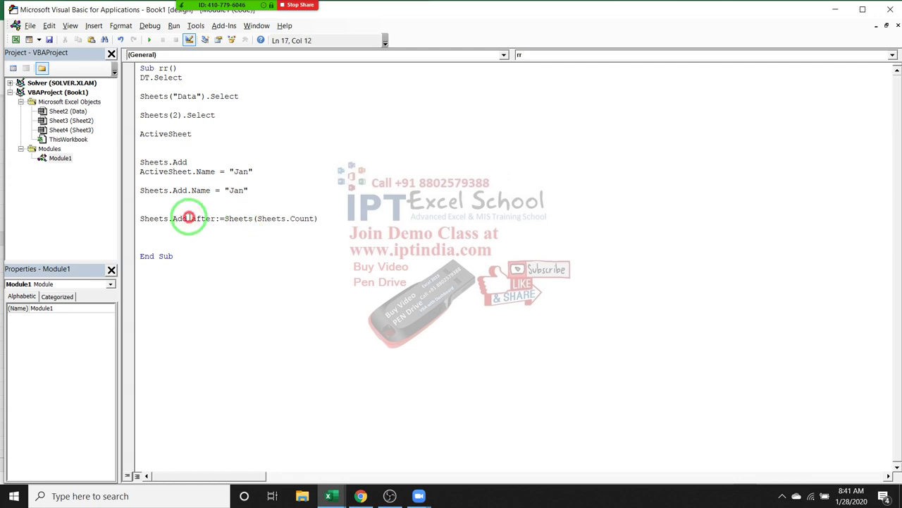
left_click(188, 219)
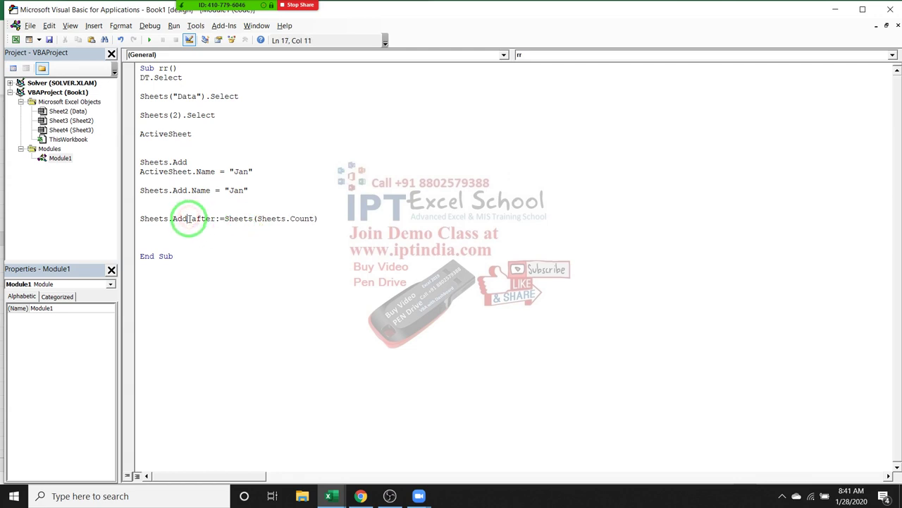
left_click(158, 241)
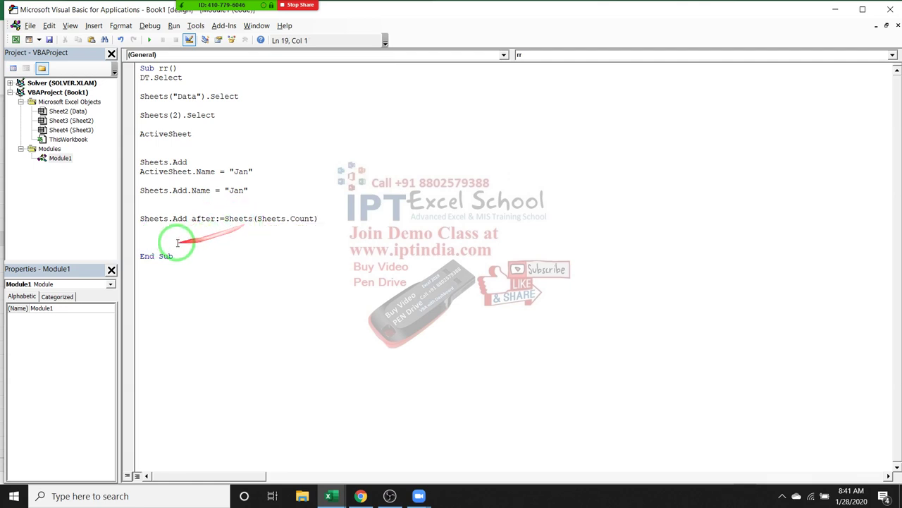
key("Return")
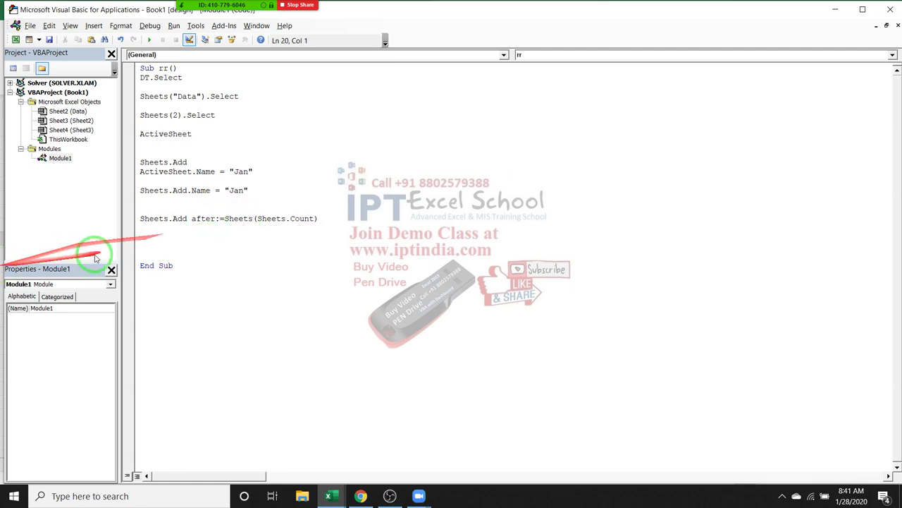
left_click(187, 220)
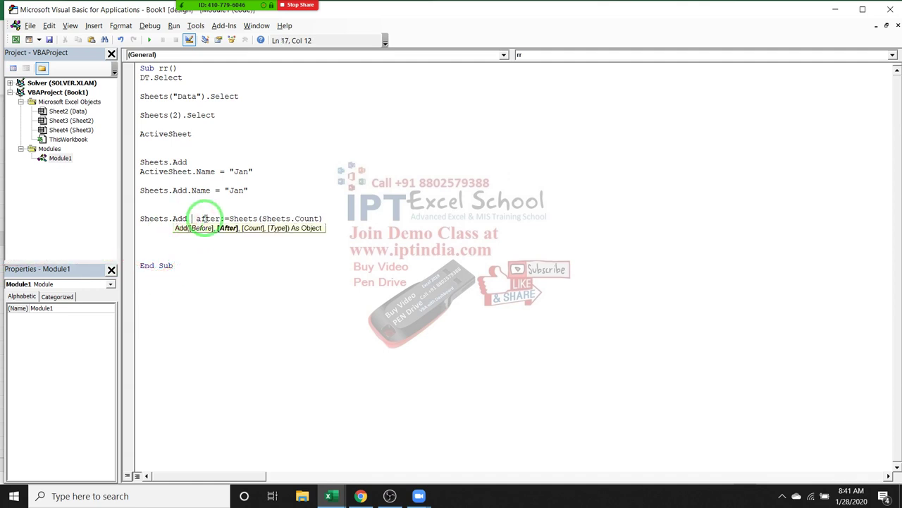
left_click(323, 219)
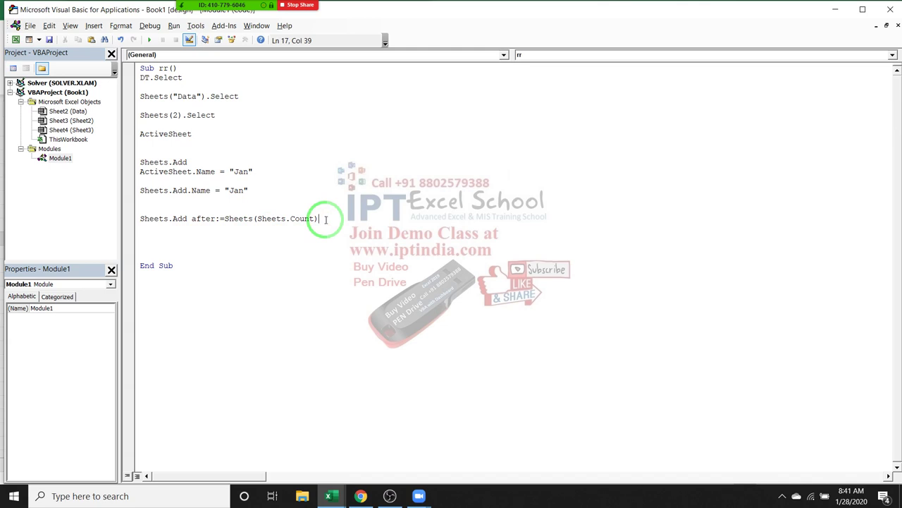
Append Count:=5 to the last Sheets.Add after:= statement and start a new line below it
type(",count")
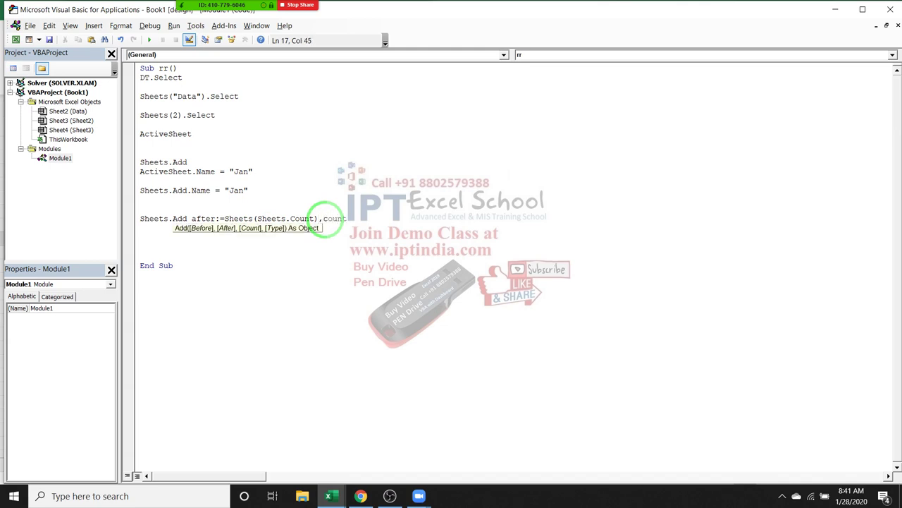
type(":=5")
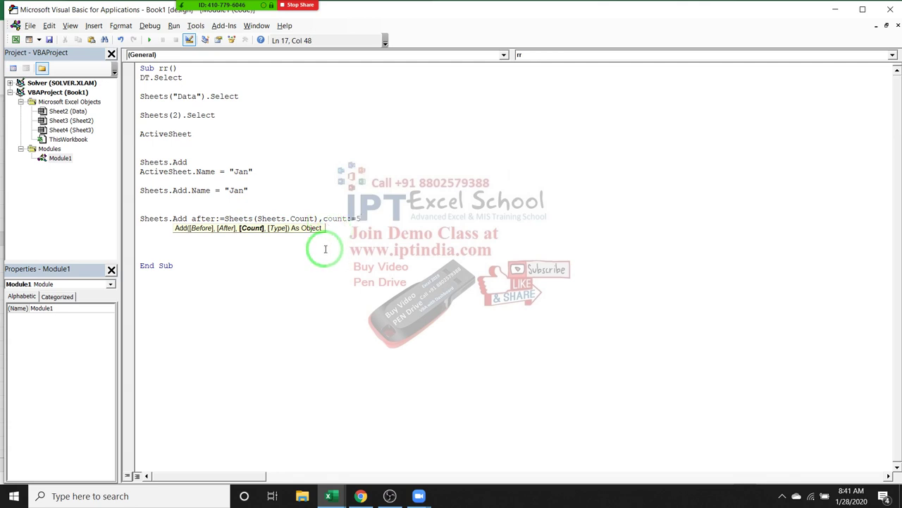
left_click(319, 246)
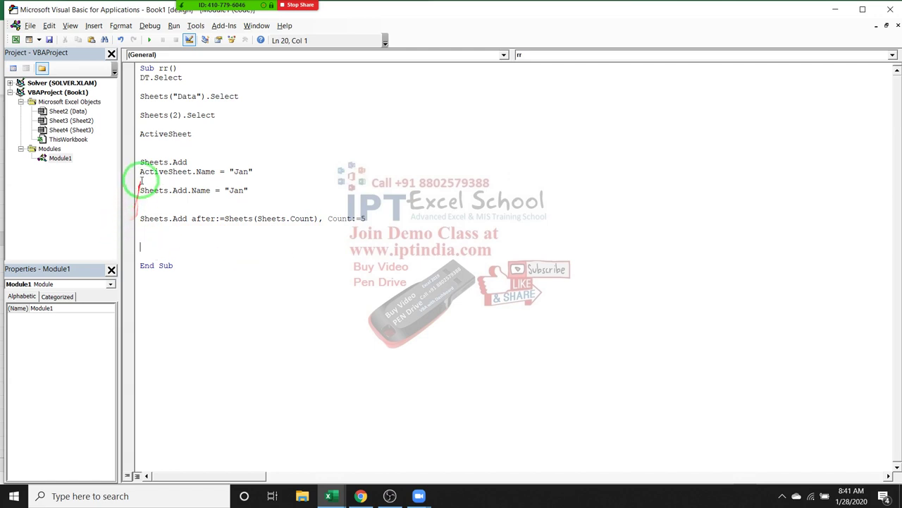
left_click_drag(139, 162, 432, 227)
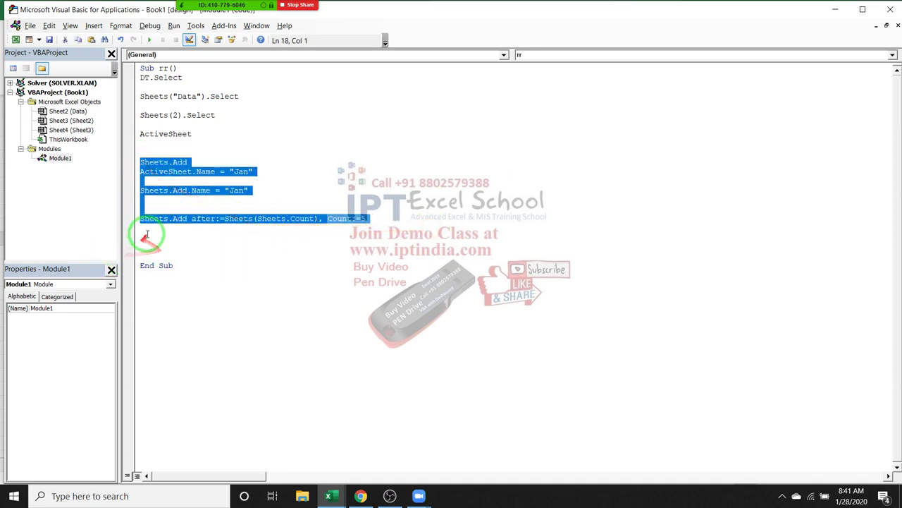
left_click(165, 230)
key("Return")
type("sheet2")
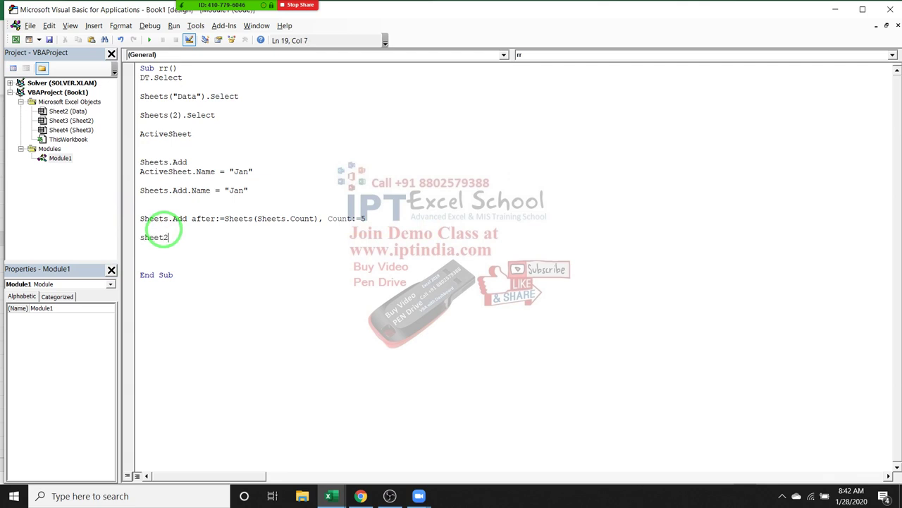
Complete the new line as a Sheet2.Delete statement using IntelliSense
type(".de")
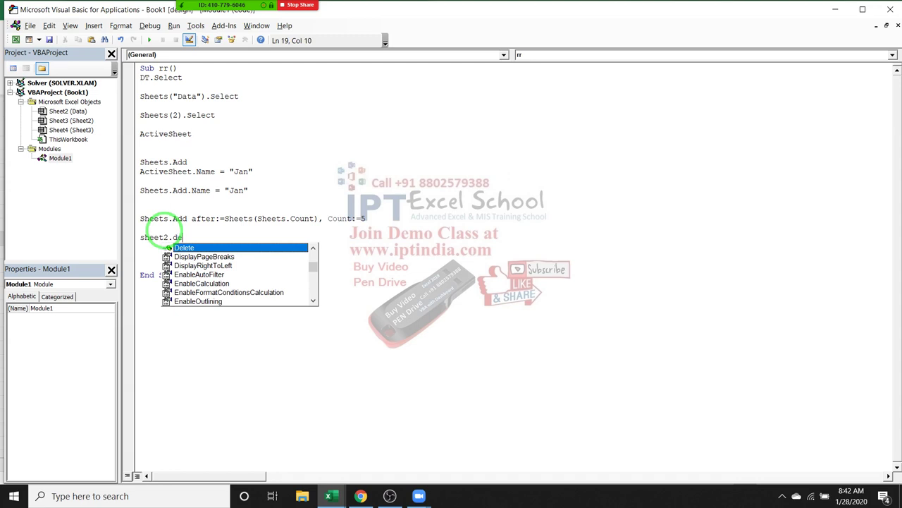
key("Tab")
key("Return")
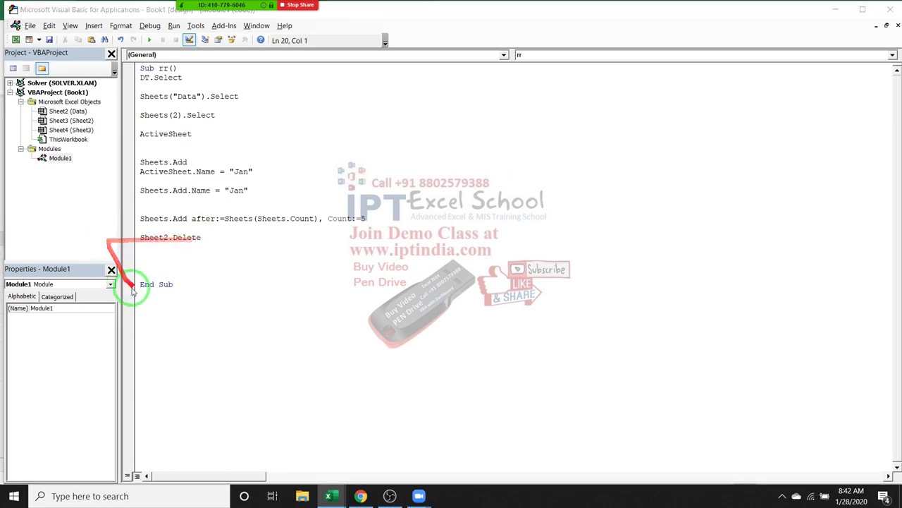
In the workbook, start deleting the Data sheet, then cancel the permanent-delete warning
key("alt+F11")
right_click(100, 463)
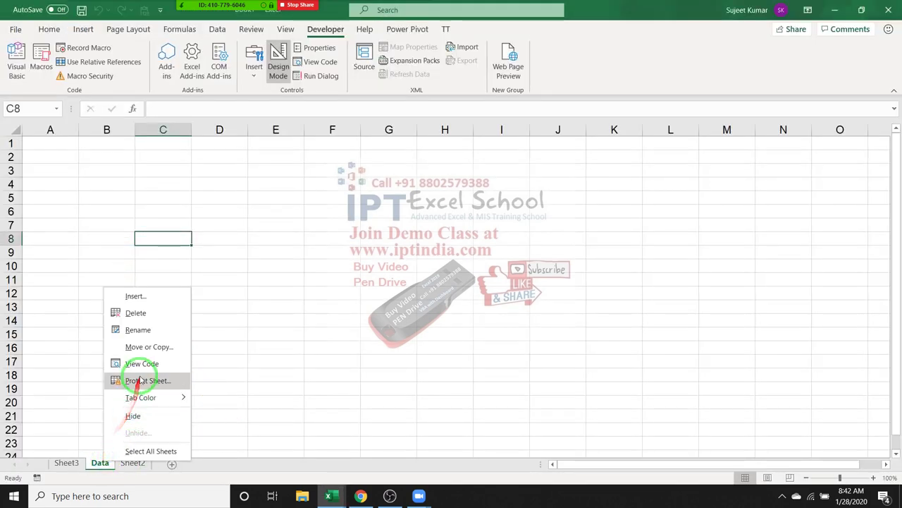
left_click(135, 312)
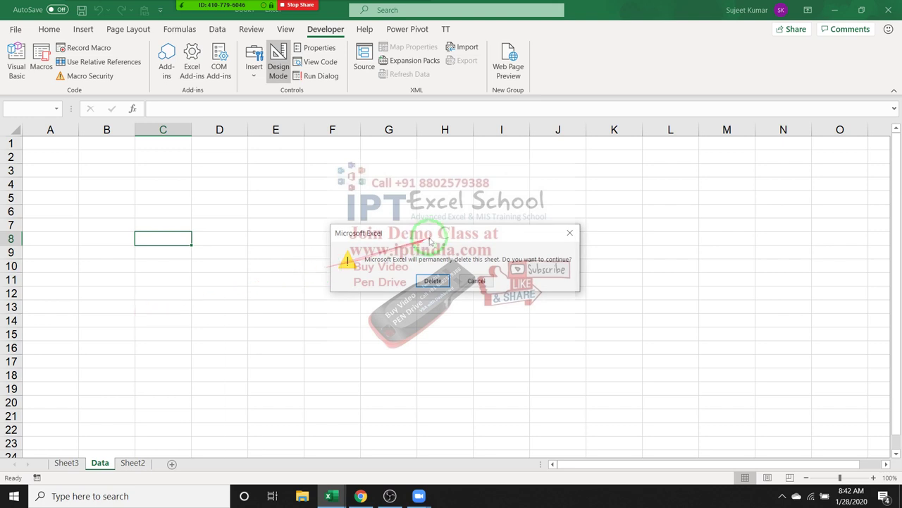
left_click_drag(342, 208, 325, 200)
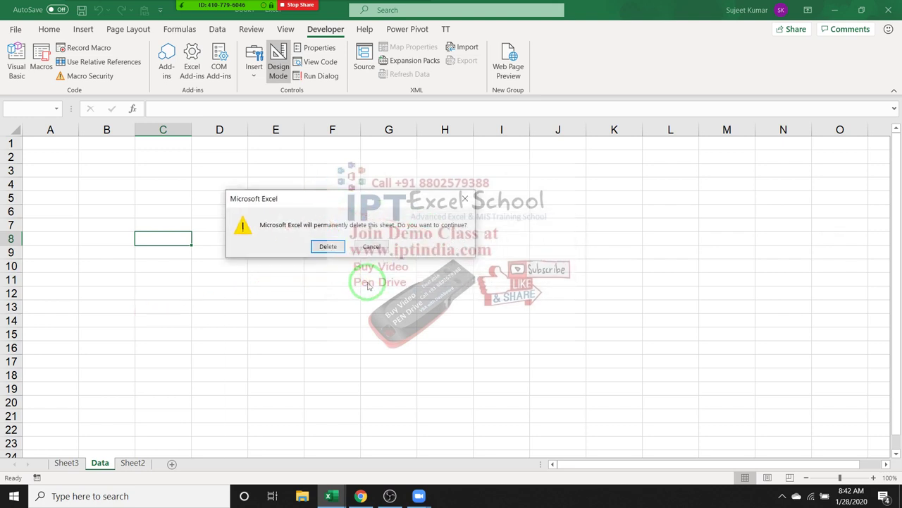
mouse_move(389, 203)
left_mouse_down()
mouse_move(365, 219)
mouse_move(427, 217)
left_mouse_up()
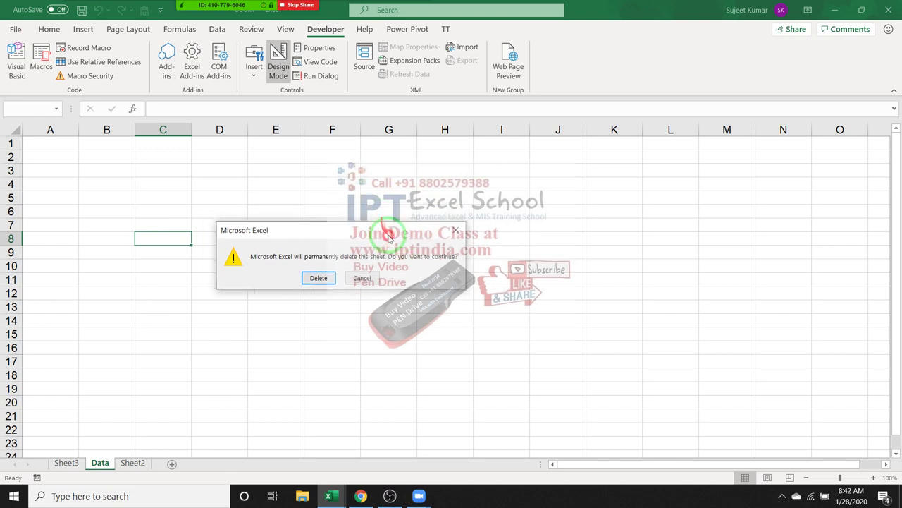
key("Escape")
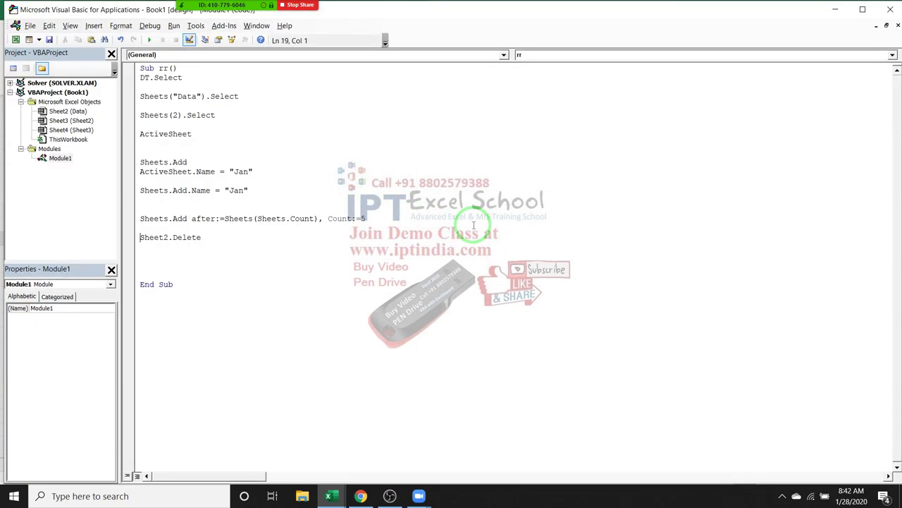
Insert an Application.DisplayAlerts = False line above Sheet2.Delete
key("Return")
type("application")
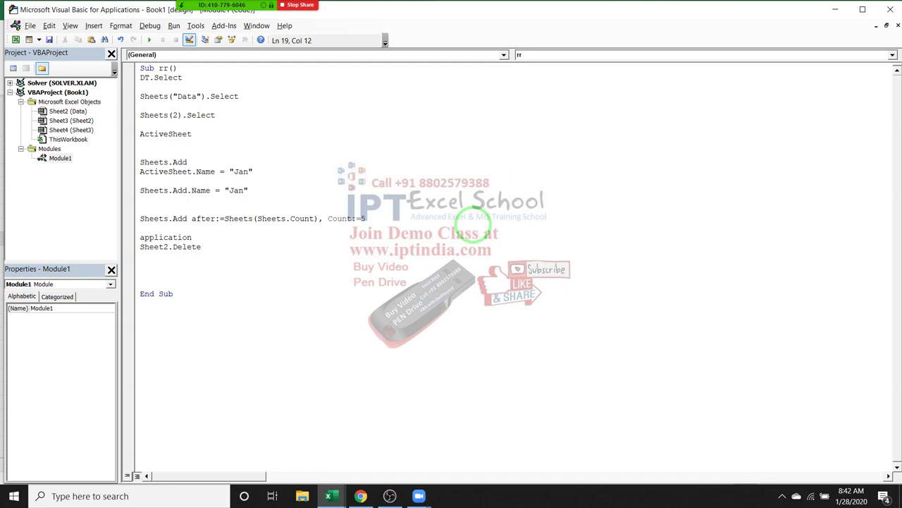
type(".")
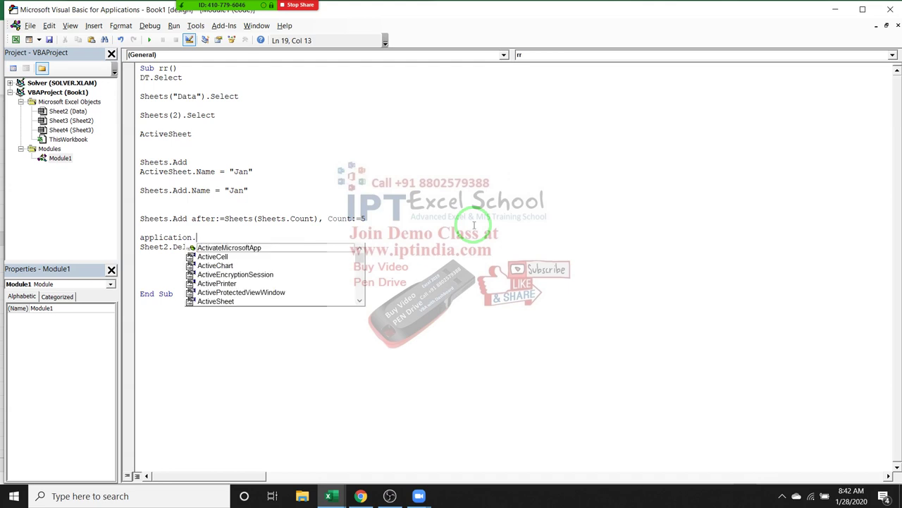
type("dis")
key("Tab")
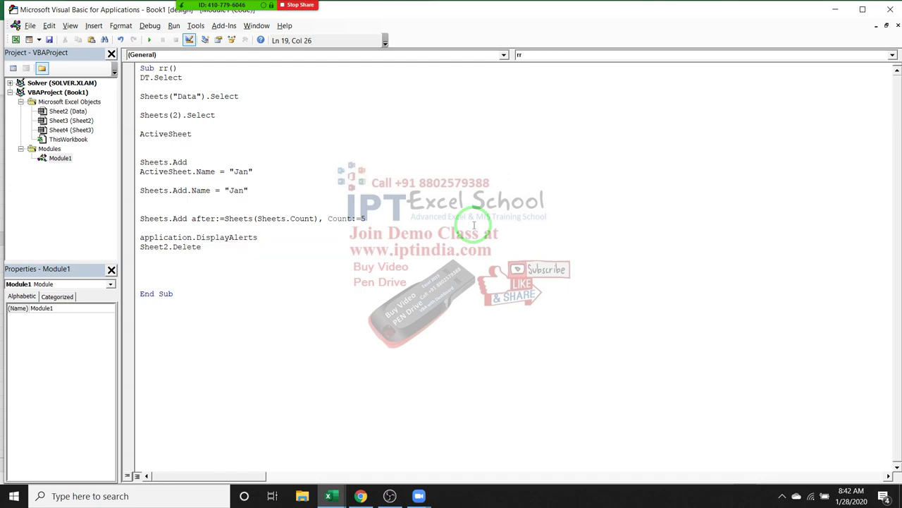
type("=")
key("BackSpace")
key("Return")
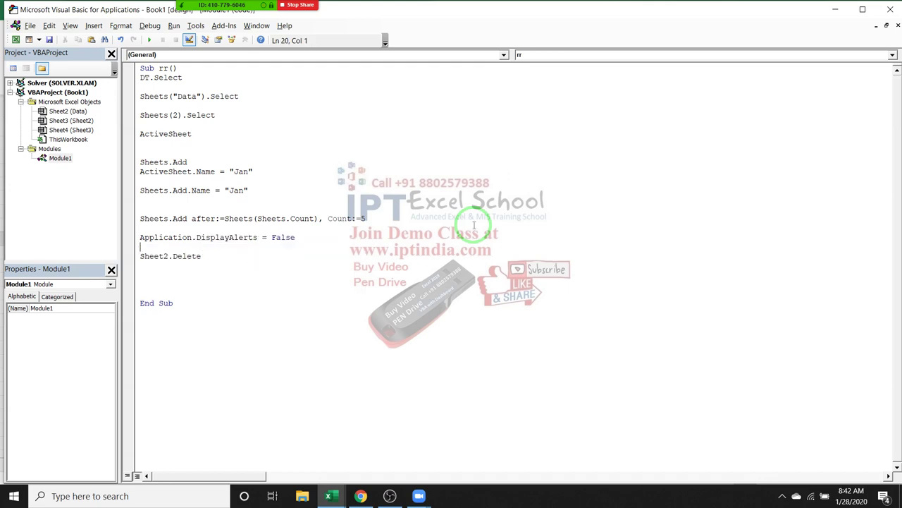
key("Delete")
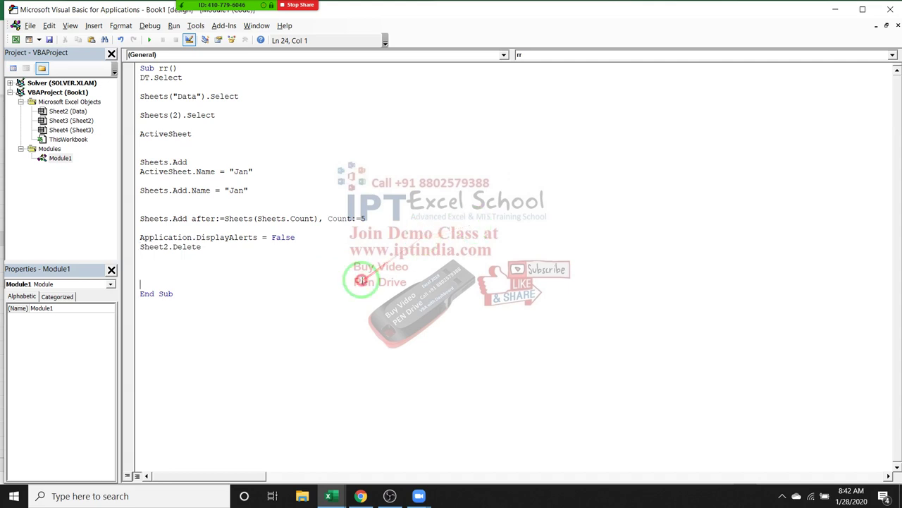
left_click(362, 281)
Select cells C1:C17 in the workbook, then review the DisplayAlerts and Sheet2.Delete lines
key("alt+F11")
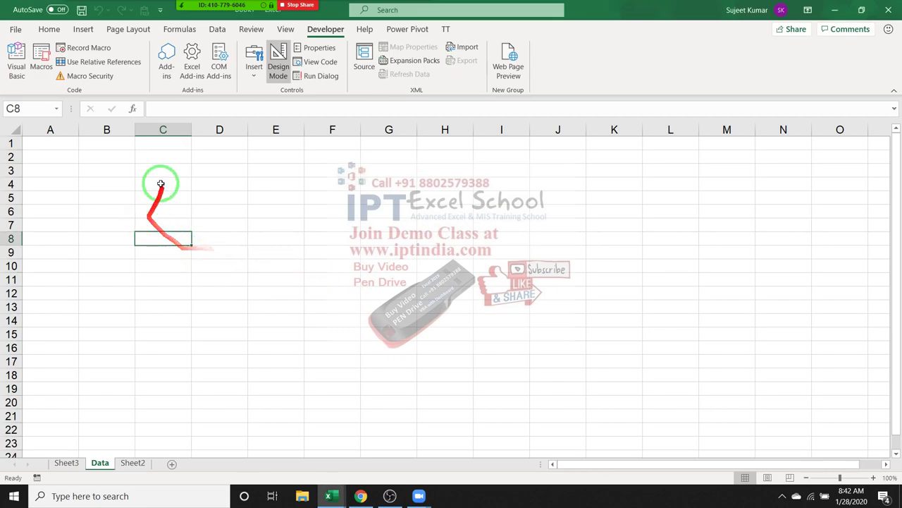
left_click(163, 170)
left_click_drag(165, 148, 186, 361)
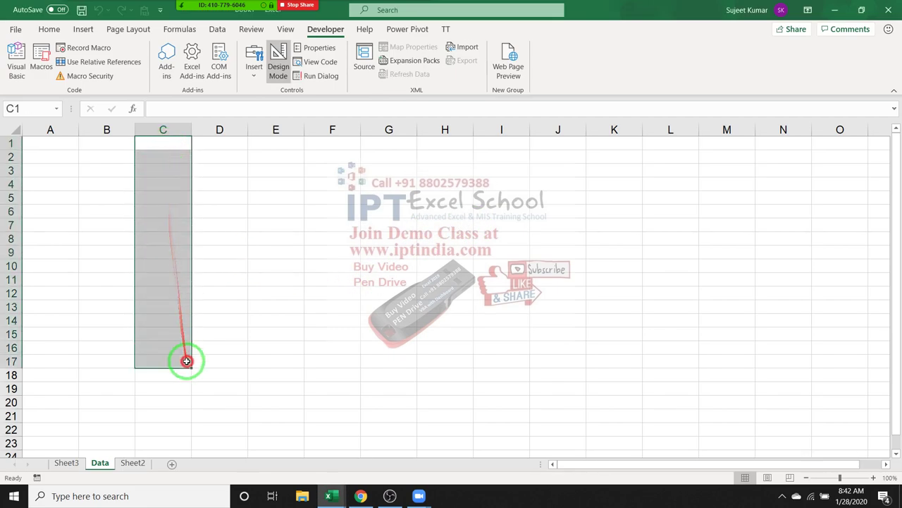
key("alt+F11")
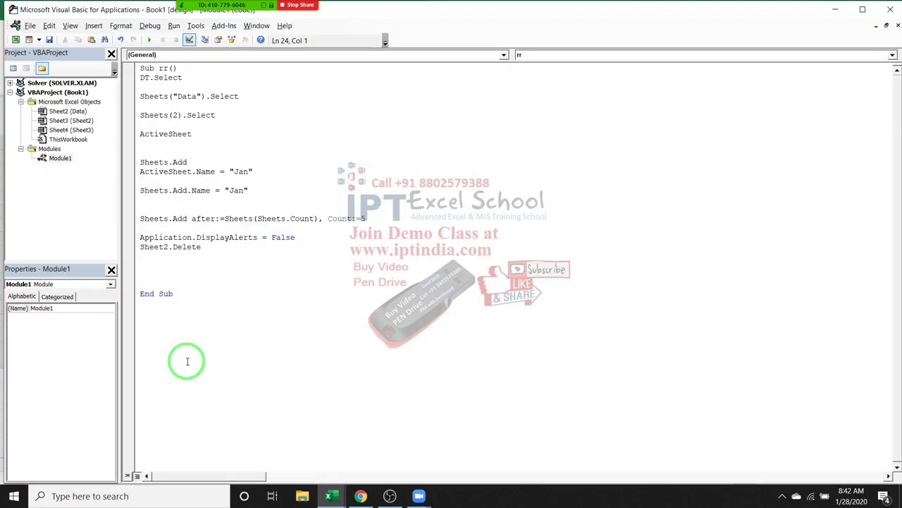
left_click_drag(132, 246, 133, 239)
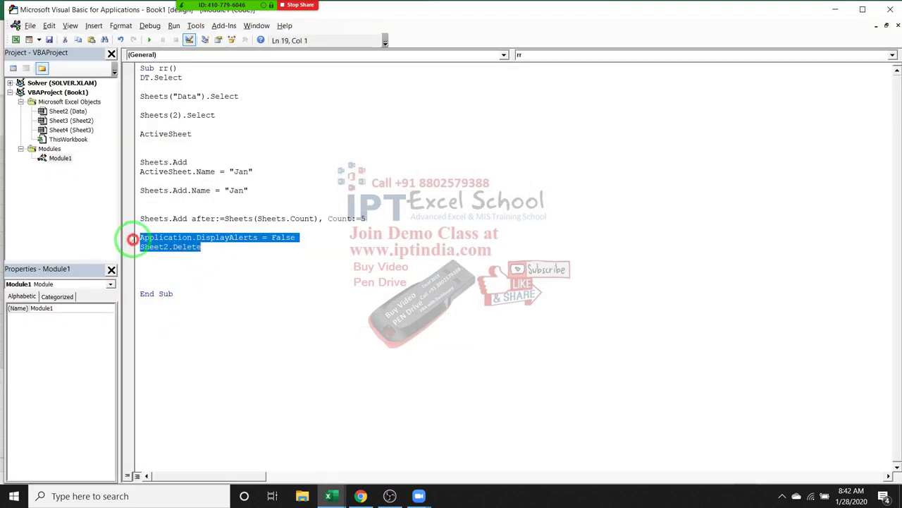
left_click(147, 256)
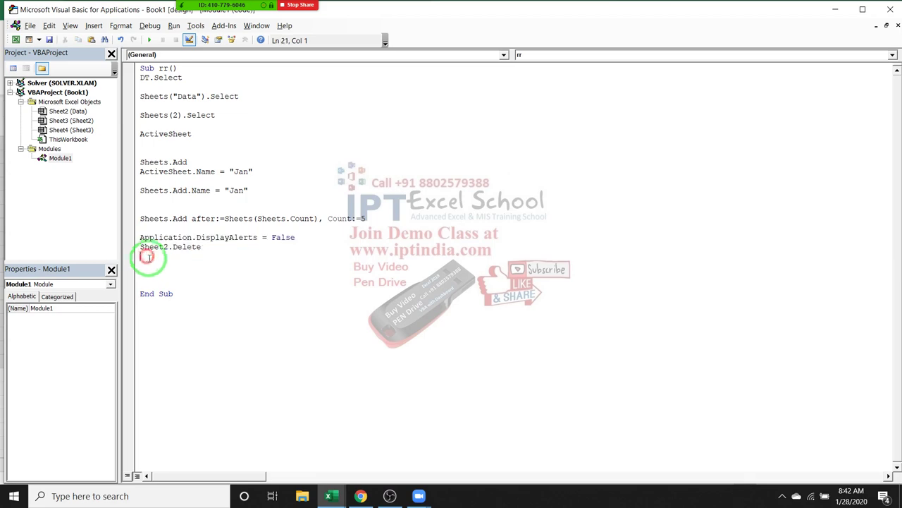
Back in the workbook, view Sheet3 and then return to the Data sheet
key("alt+F11")
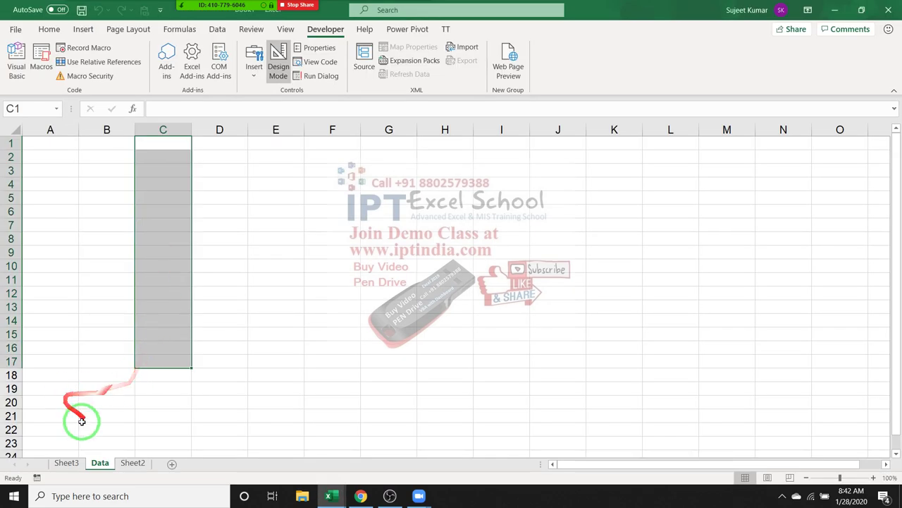
left_click(69, 461)
left_click(101, 463)
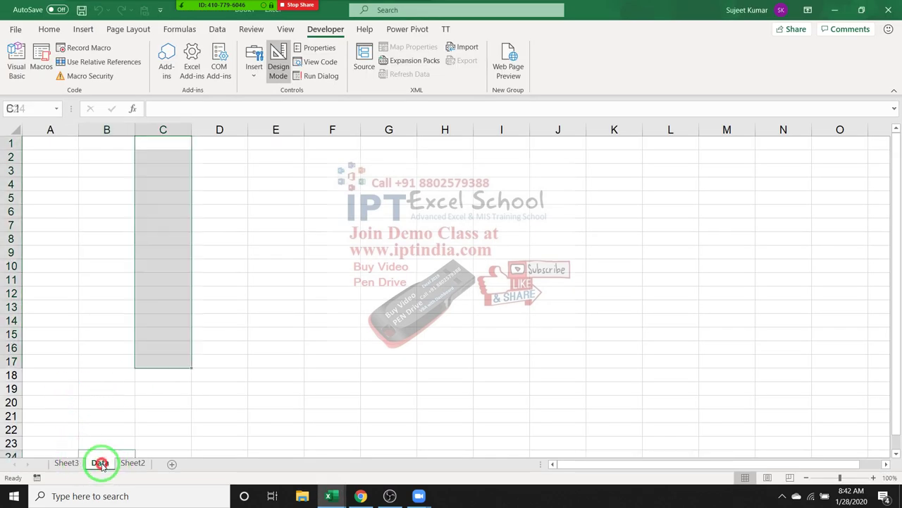
In the Data sheet's Move or Copy dialog, tick Create a copy and try new book and Book1 destinations
right_click(101, 463)
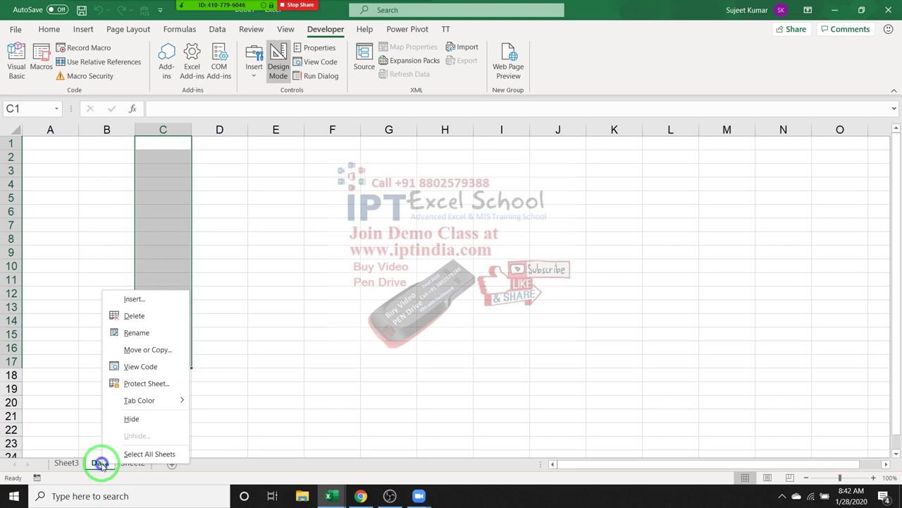
left_click(136, 350)
left_click(78, 397)
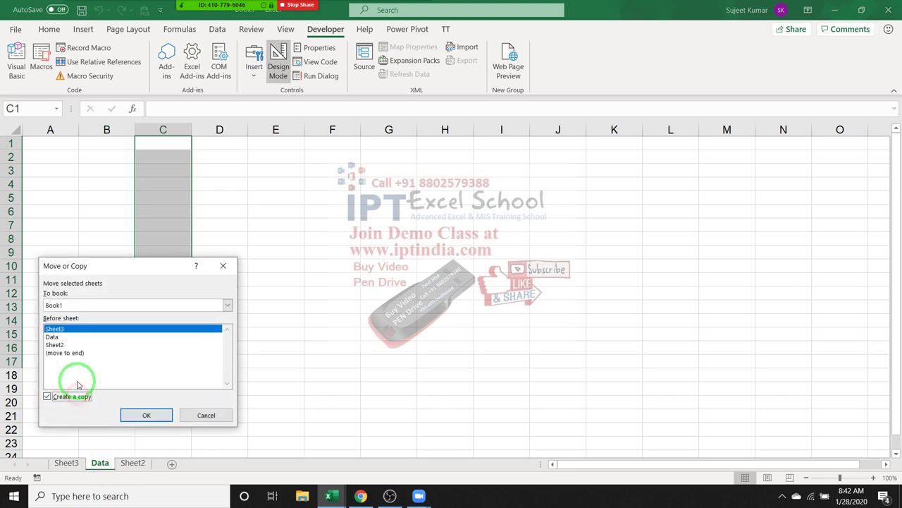
left_click(81, 304)
left_click(63, 314)
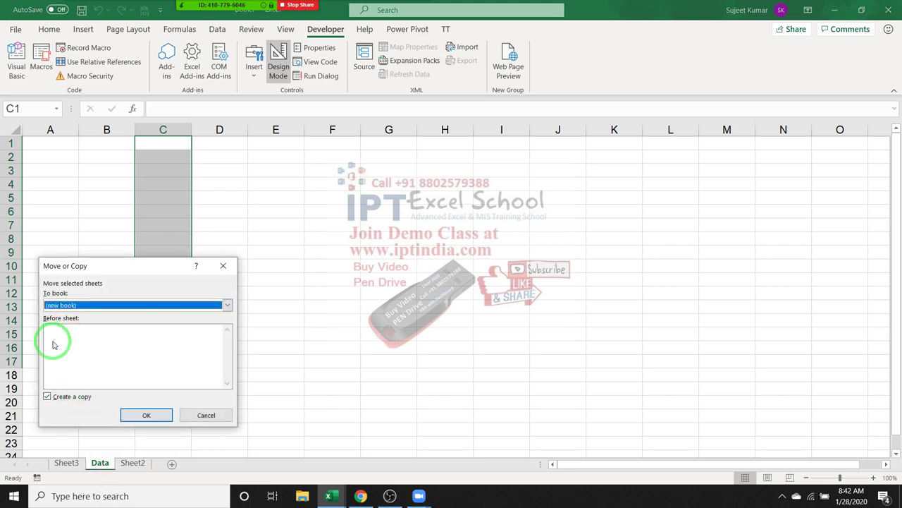
left_click(57, 305)
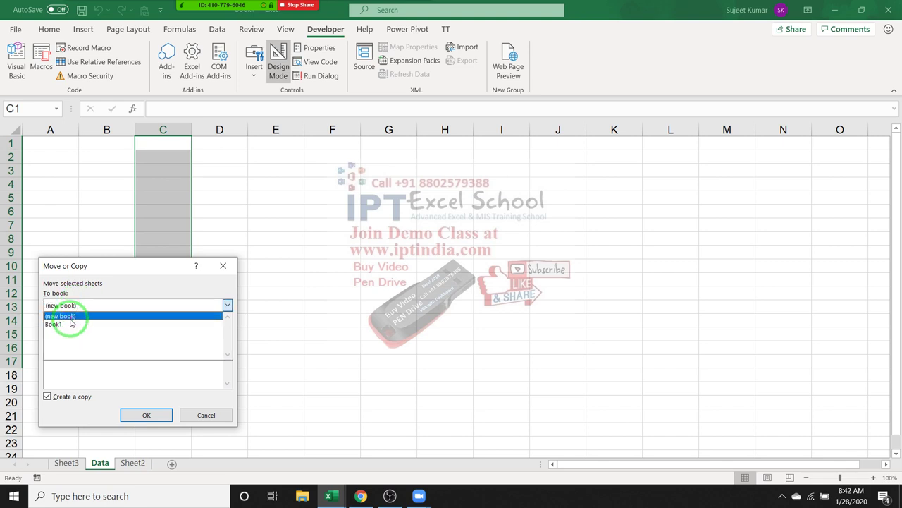
left_click(56, 324)
Cancel the Move or Copy dialog and drag the Data tab to after Sheet2
left_click(73, 308)
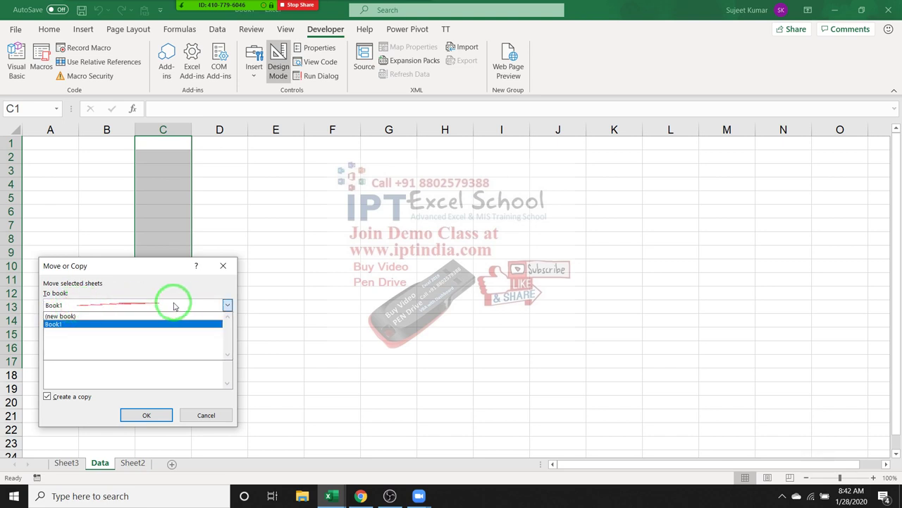
left_click(223, 265)
left_click(223, 265)
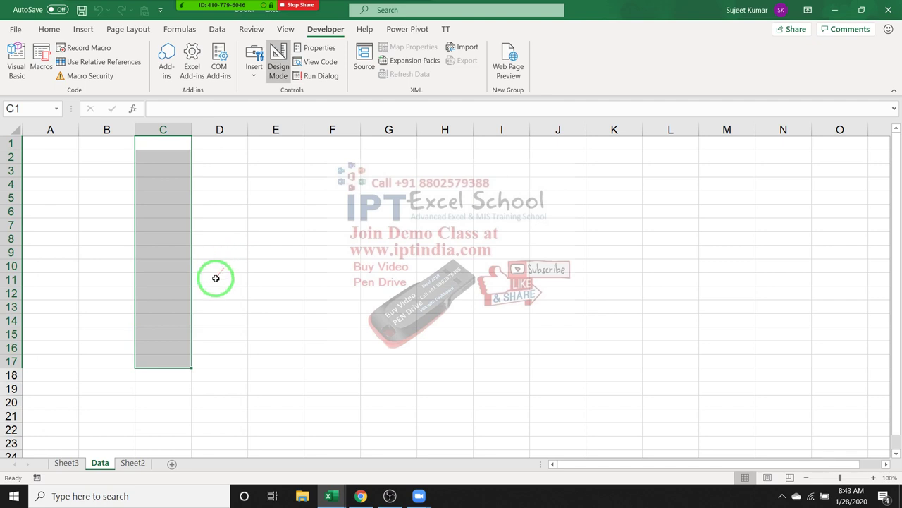
left_click_drag(105, 466, 153, 449)
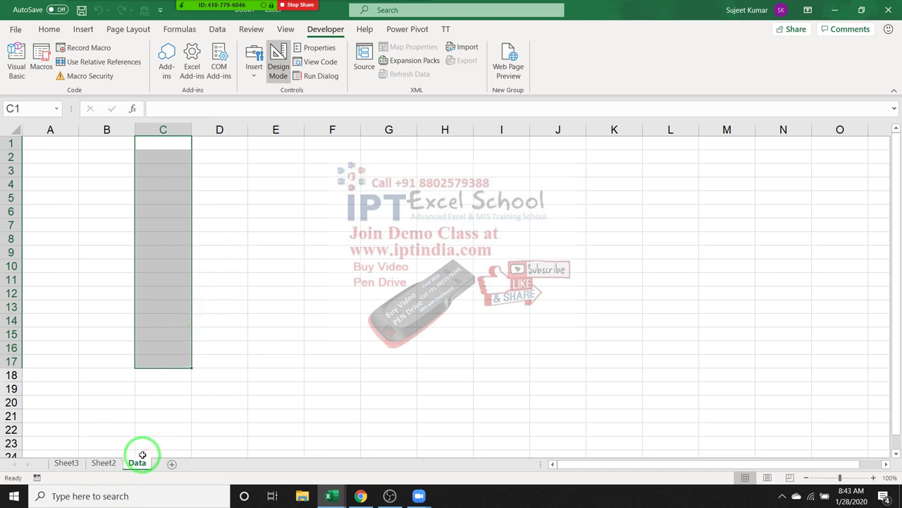
key("alt+F11")
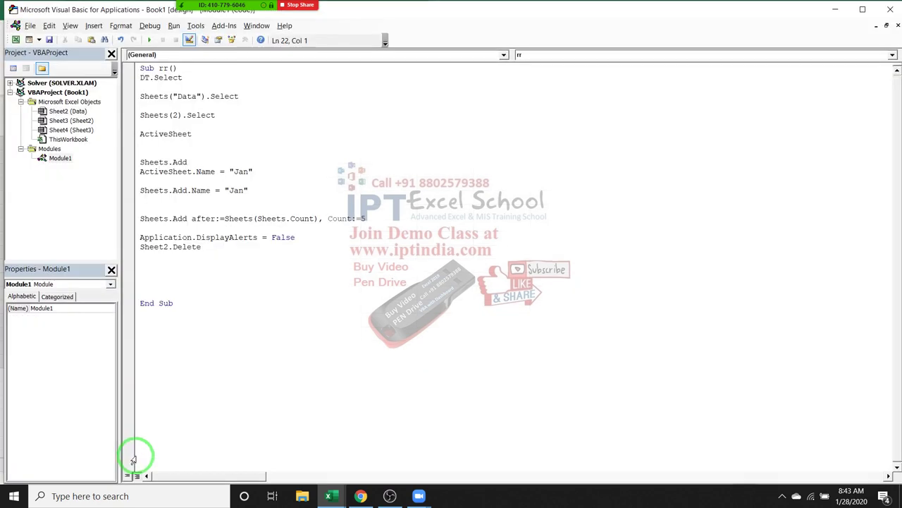
Add a Sheet2.Move statement below Sheet2.Delete via IntelliSense
type("sheet2")
type(".mo")
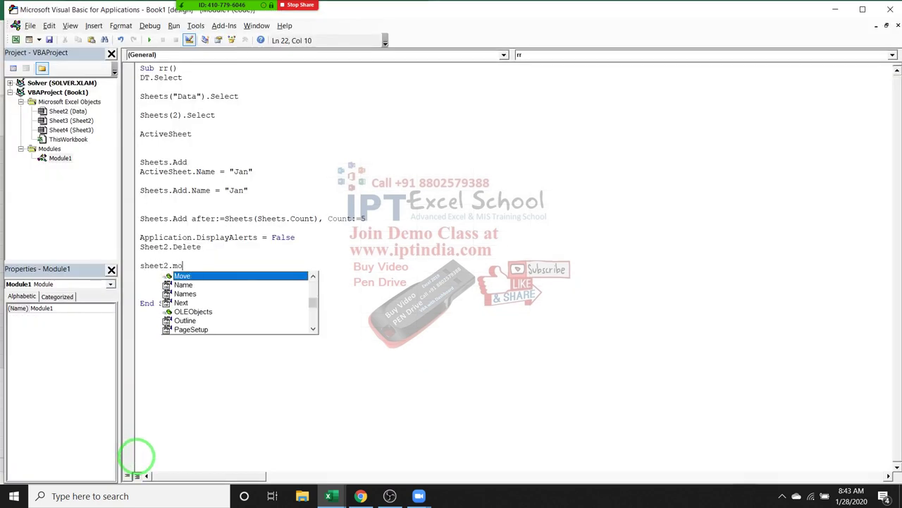
key("Tab")
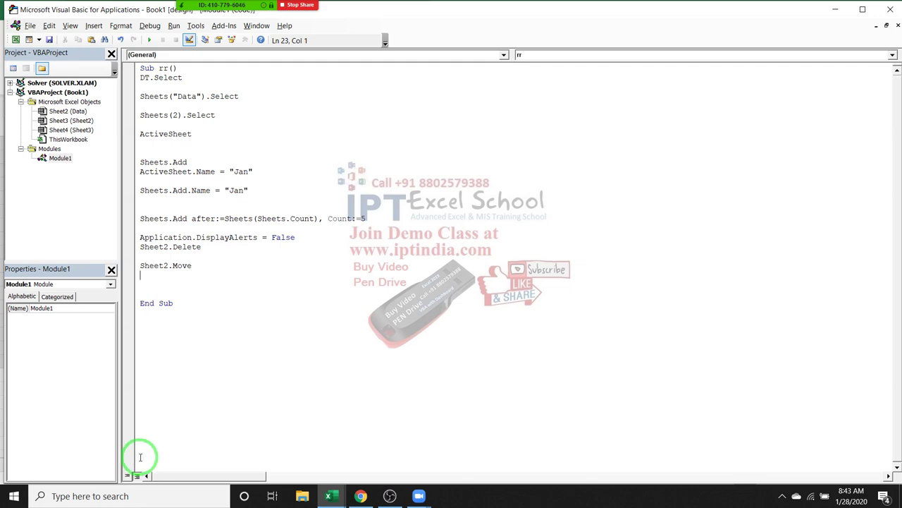
Add Sheet2.Move Workbooks("Book2.xlsx").Sheets(1) on a new line below the existing Sheet2.Move
key("Return")
type("she")
type("ett")
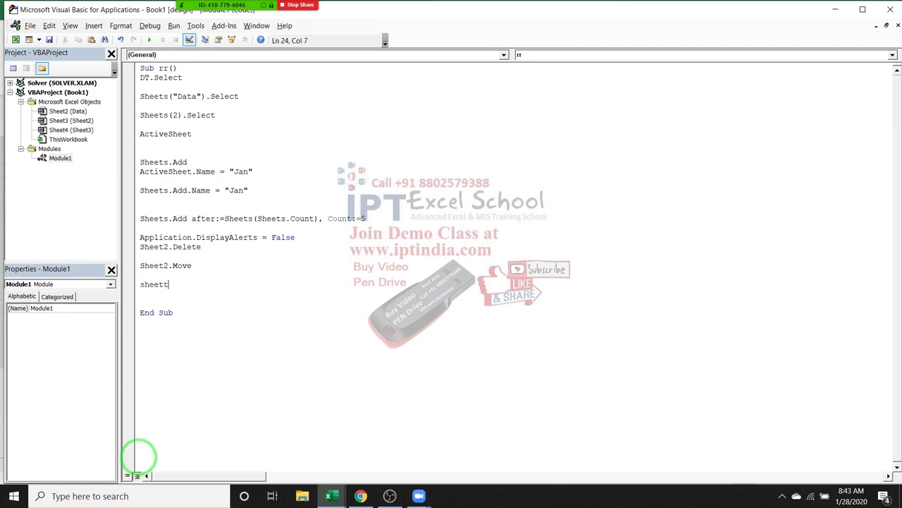
type("2")
key("BackSpace")
key("BackSpace")
key("BackSpace")
type("2.")
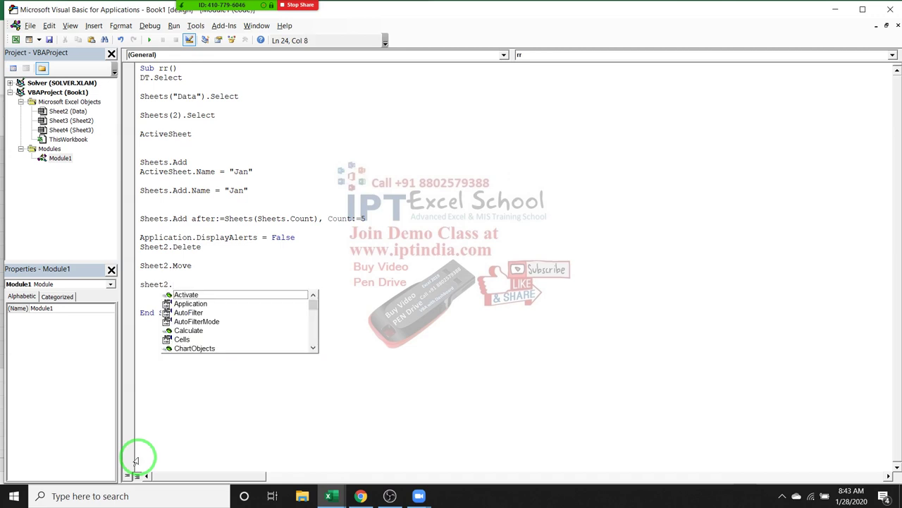
type("mo")
key("Tab")
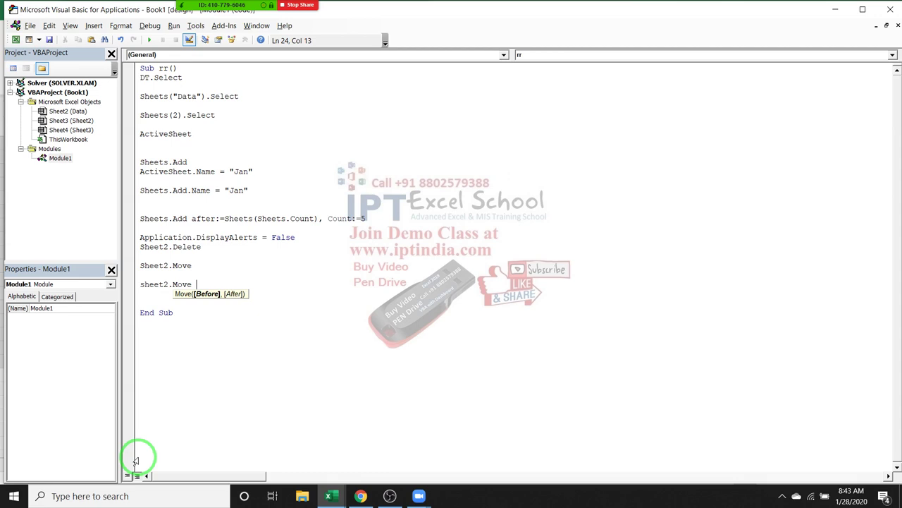
type("workn")
key("BackSpace")
type("books")
type("(\"")
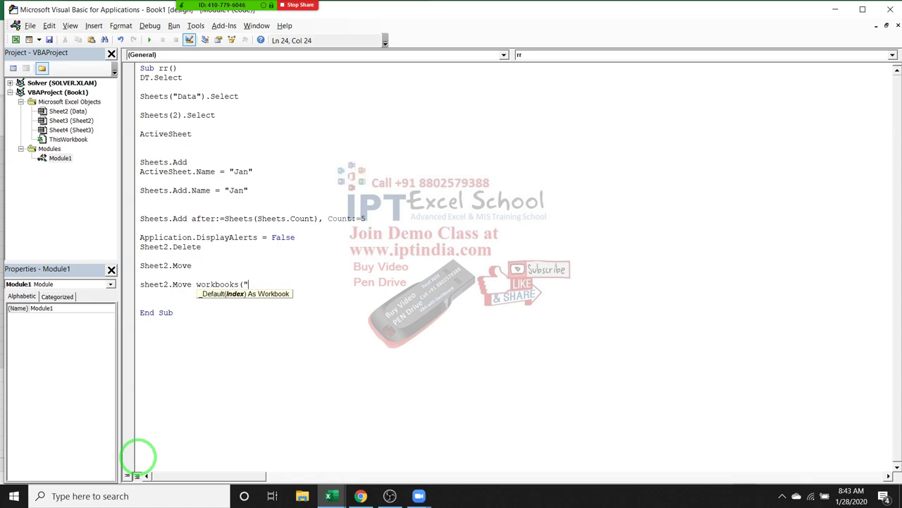
type("Book2.")
type("xlsx\"")
type(")")
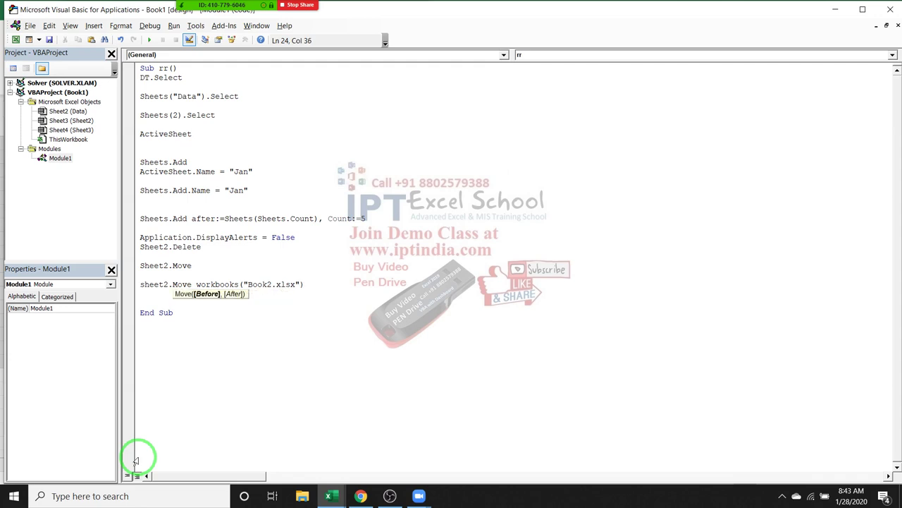
type(".Sheets")
type("(1")
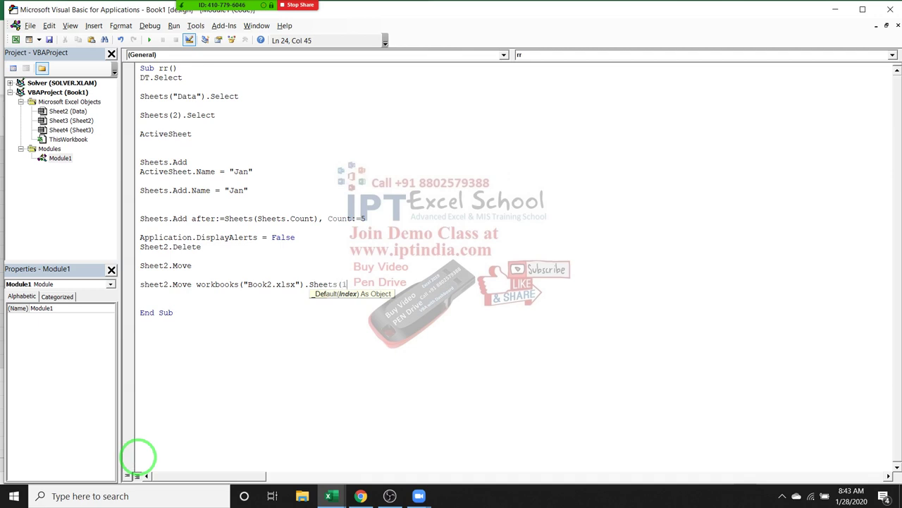
type(")")
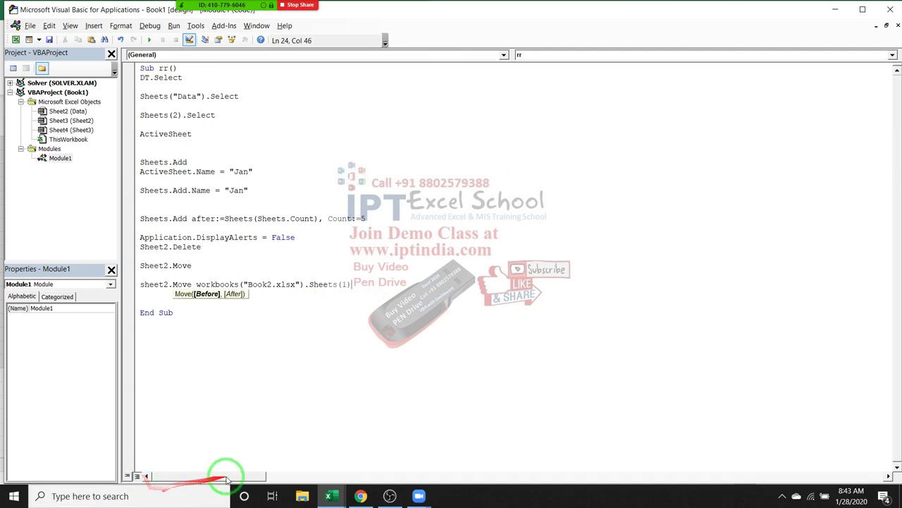
left_click(242, 343)
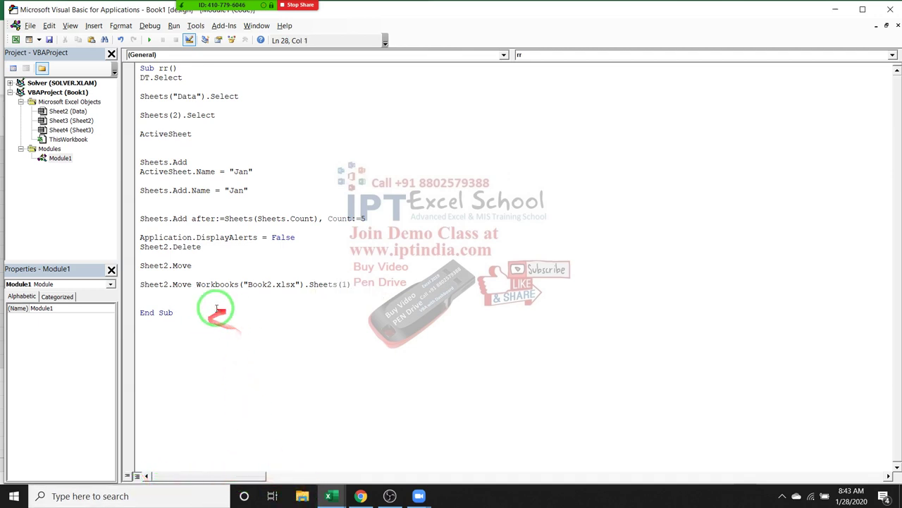
left_click_drag(197, 284, 306, 284)
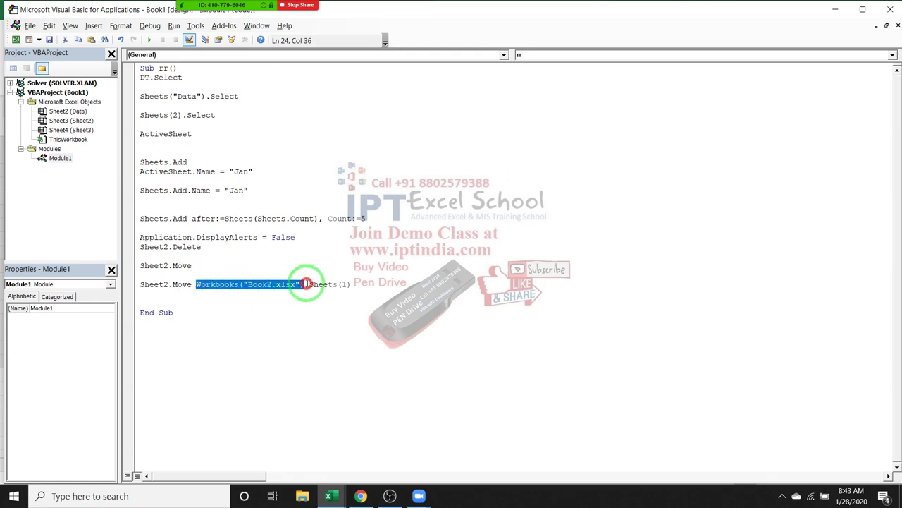
left_click(169, 275)
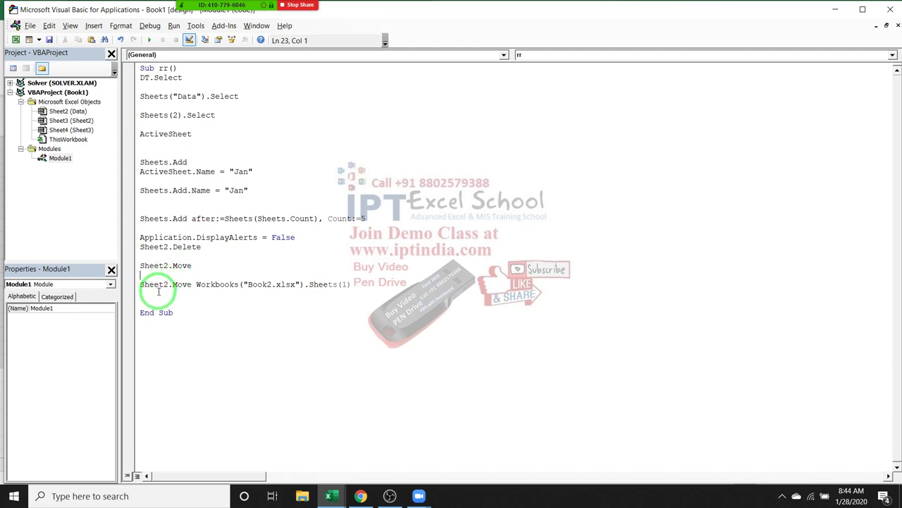
left_click(158, 291)
Add the statement Sheet2.Move , Sheets(Sheets.Count) above End Sub
key("Return")
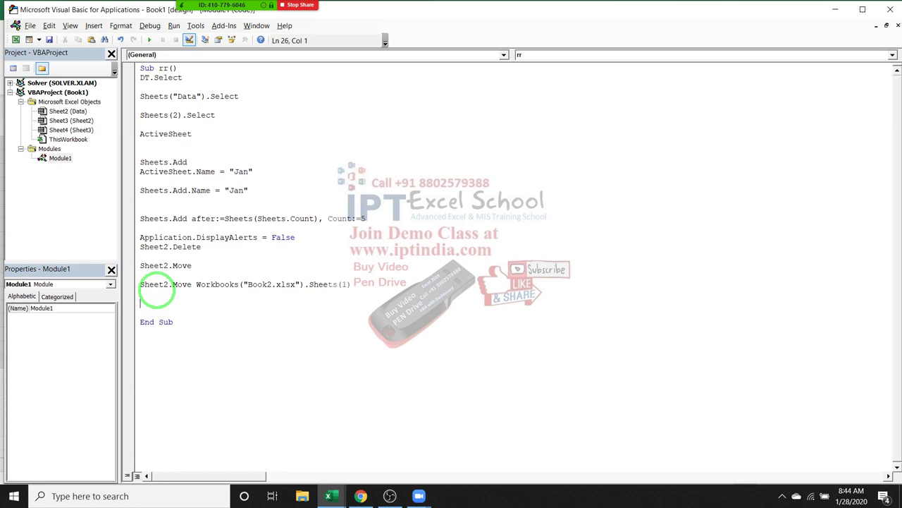
type("sheet")
type("2.mo")
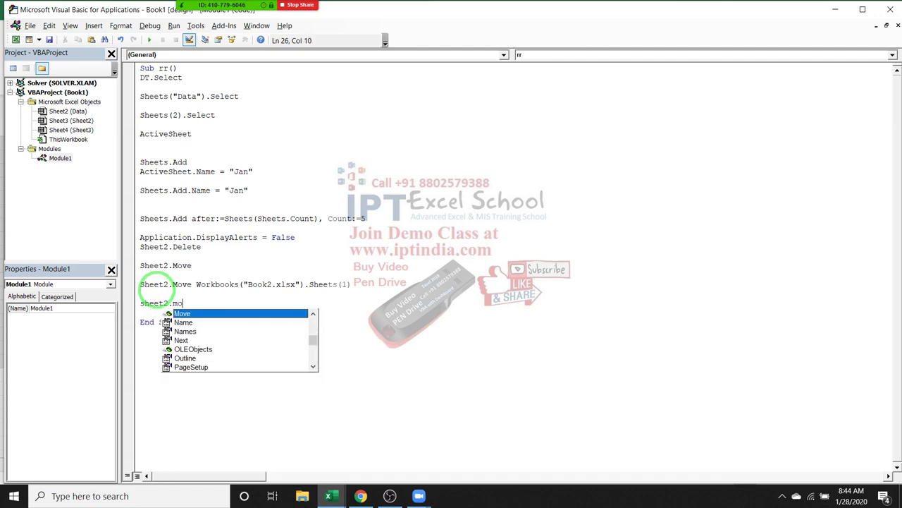
key("Tab")
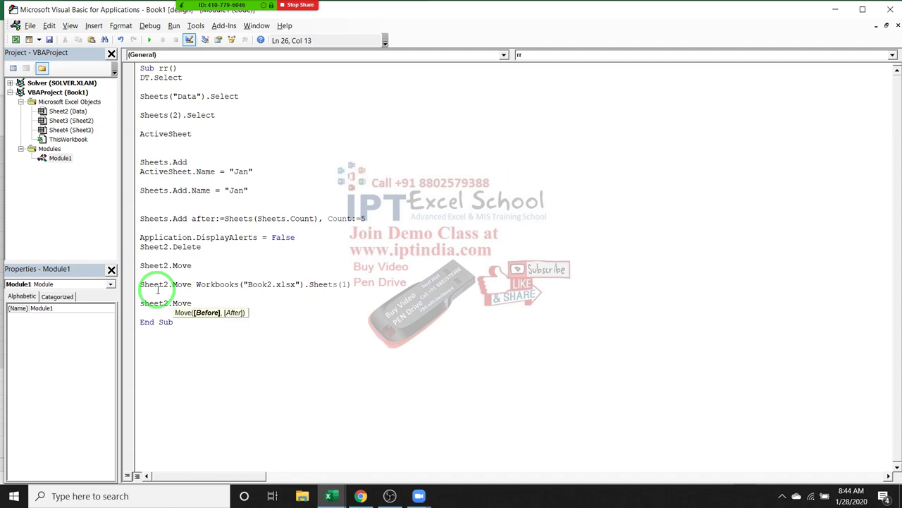
type(",")
type("sheets")
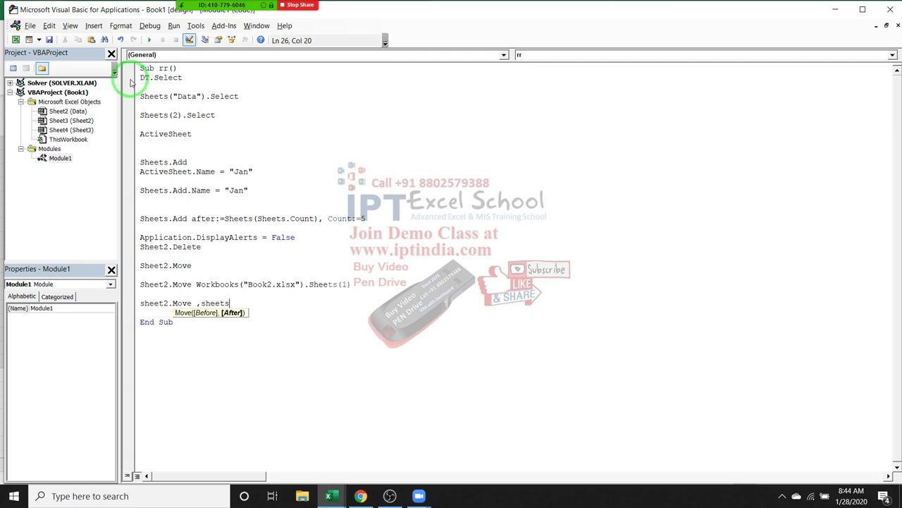
type("(s")
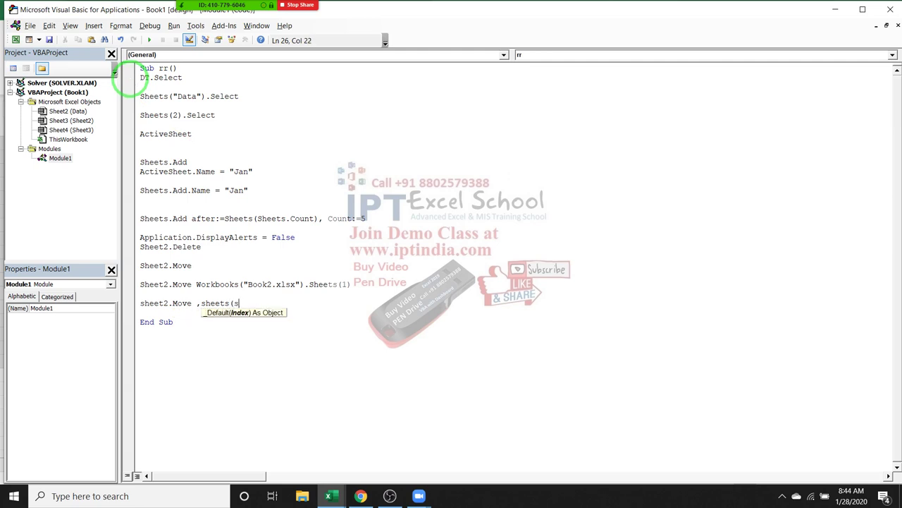
type("heets.")
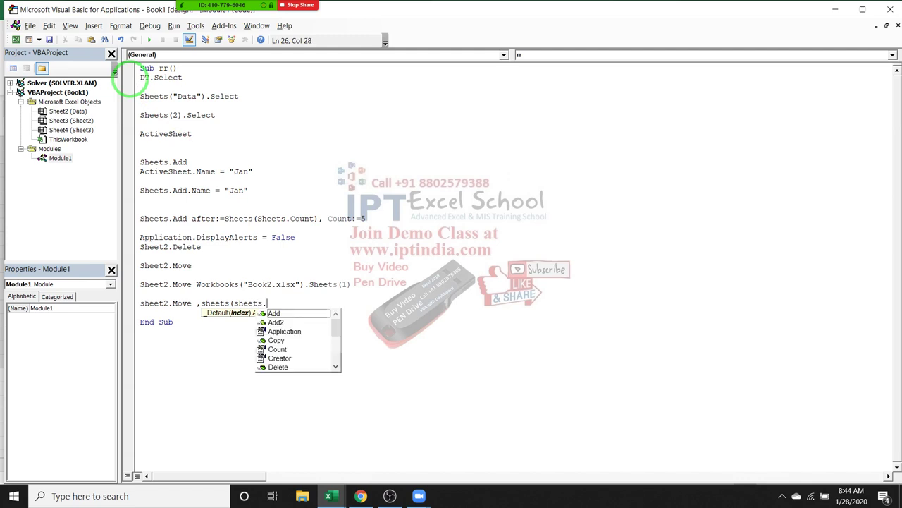
type("cou")
key("Tab")
type(")")
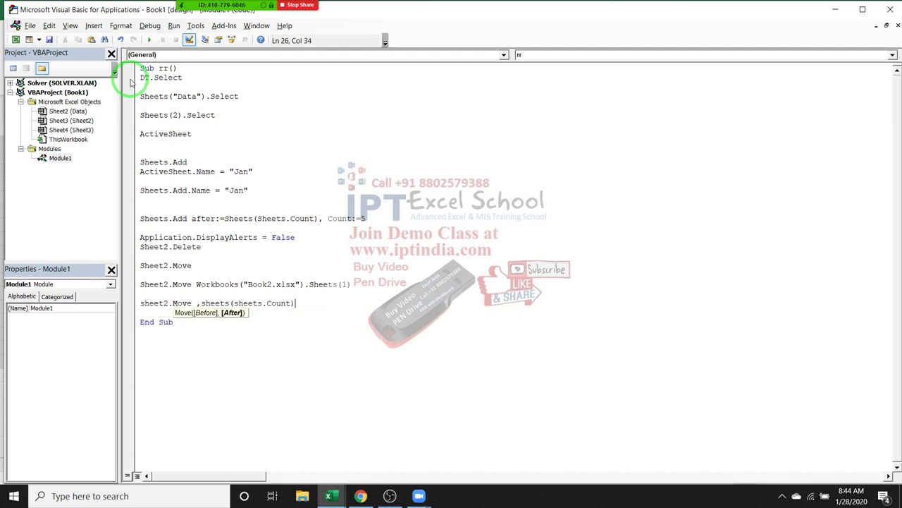
left_click(265, 332)
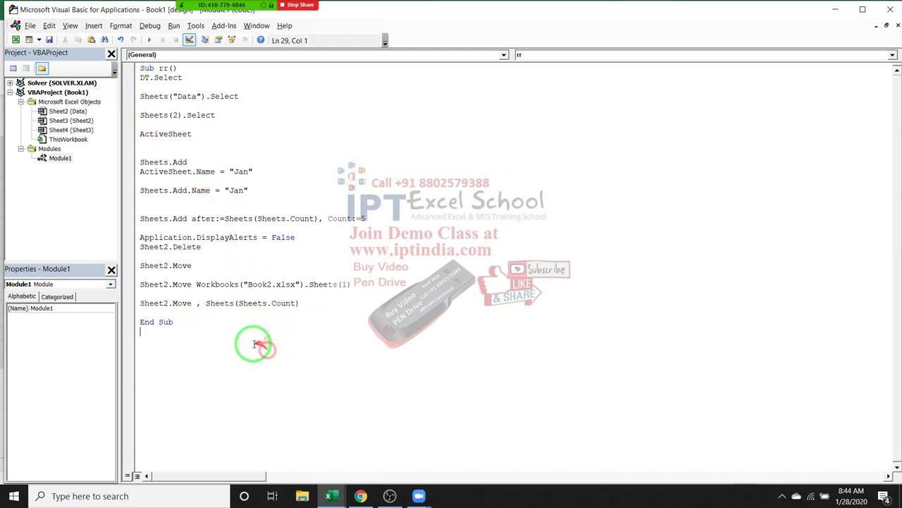
Remove the blank lines so the three Sheet2.Move statements form one block
left_click(156, 310)
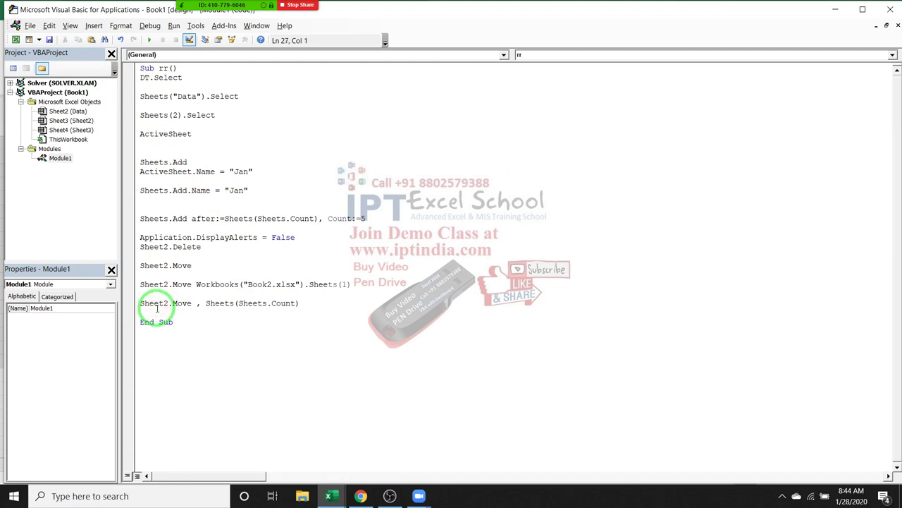
key("Return")
key("Return")
key("Delete")
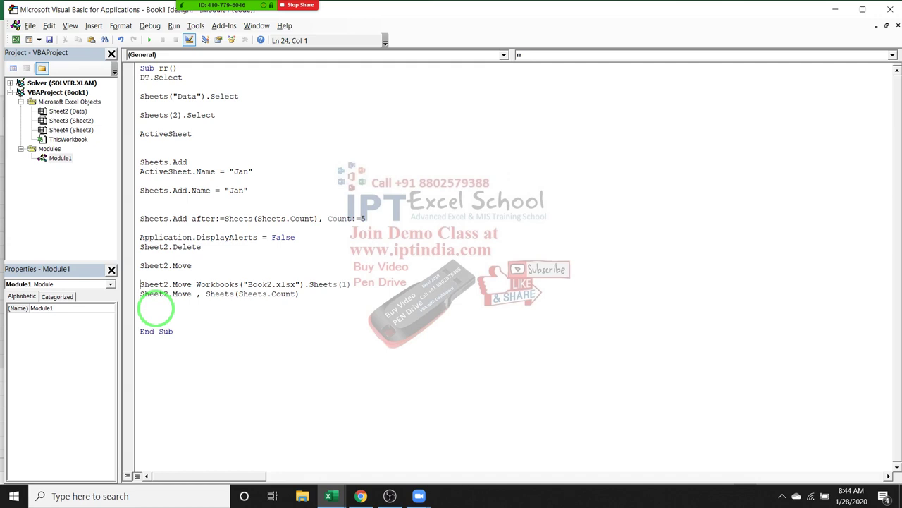
key("Delete")
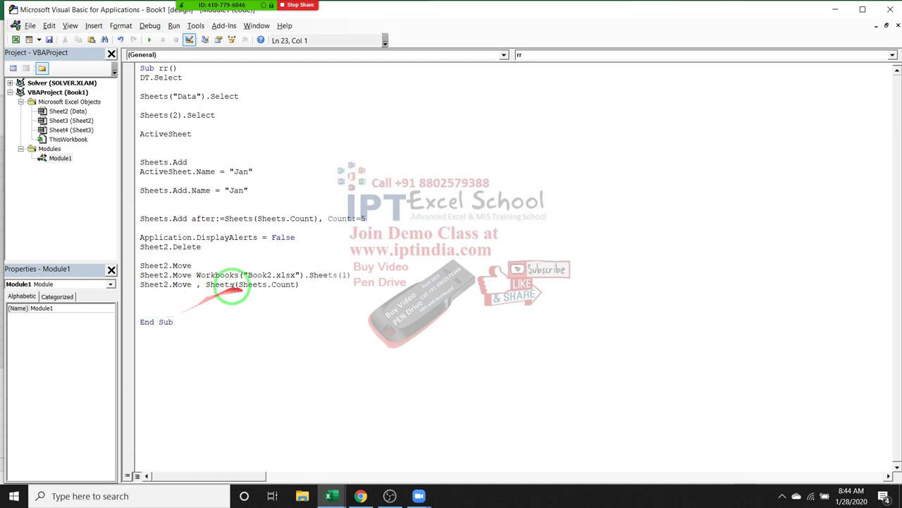
left_click_drag(205, 285, 298, 288)
left_click(283, 295)
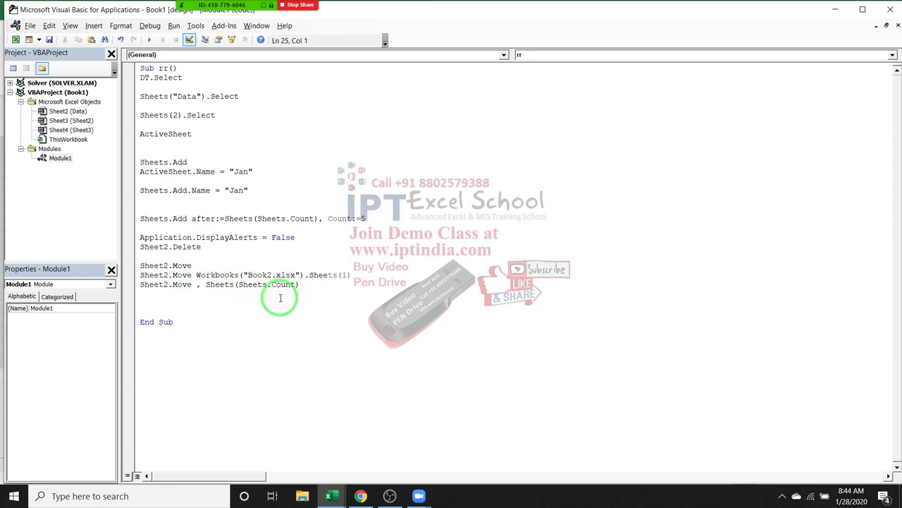
left_click_drag(215, 116, 129, 115)
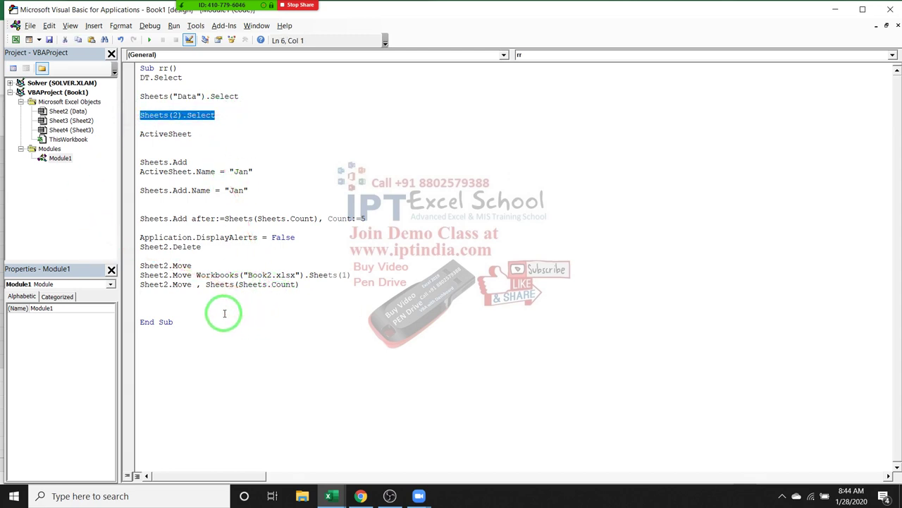
Compare with the workbook's sheets, then test 3 in place of Sheets.Count and undo it
key("alt+F11")
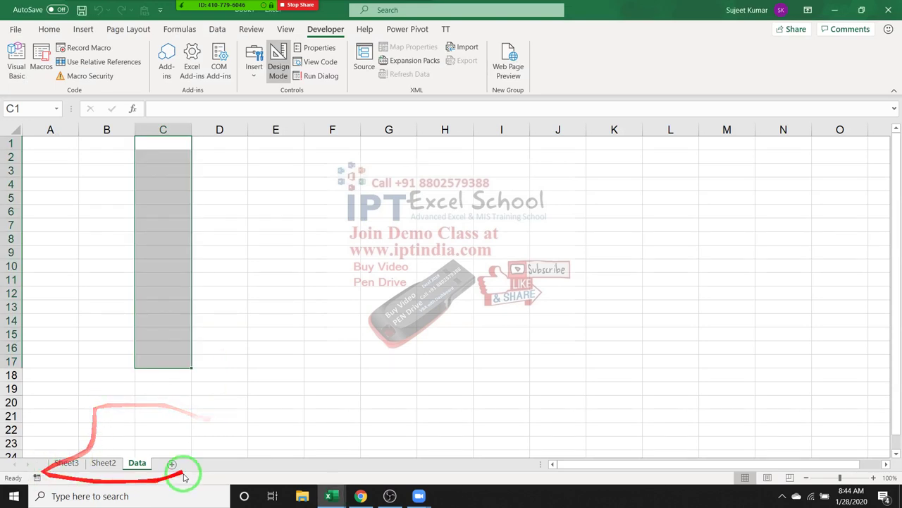
key("alt+F11")
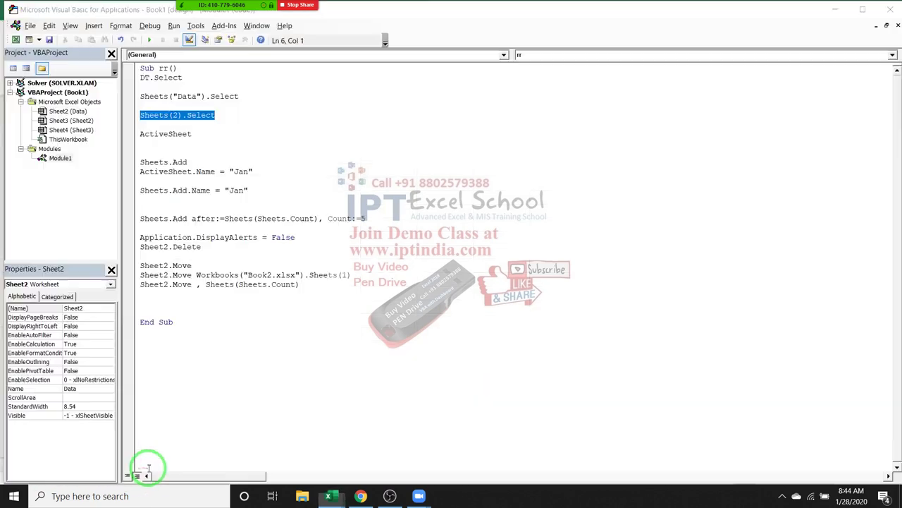
left_click_drag(143, 462, 189, 311)
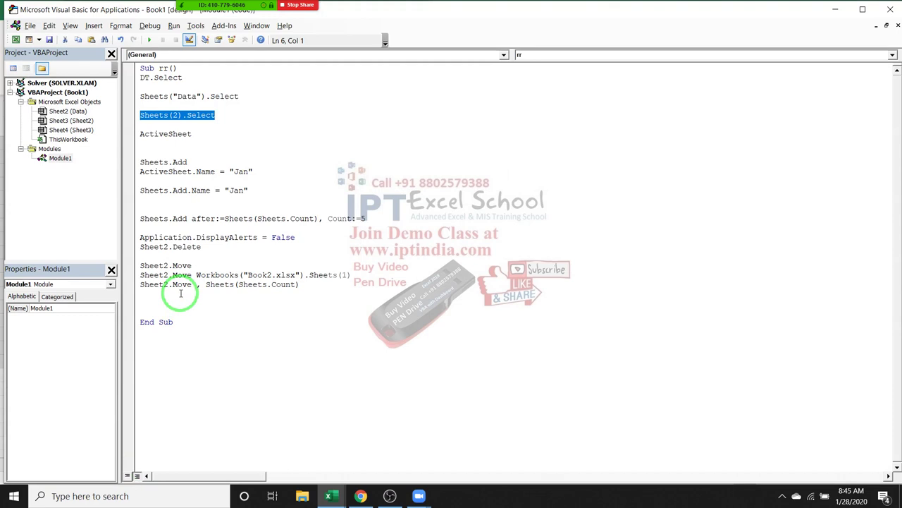
left_click(201, 284)
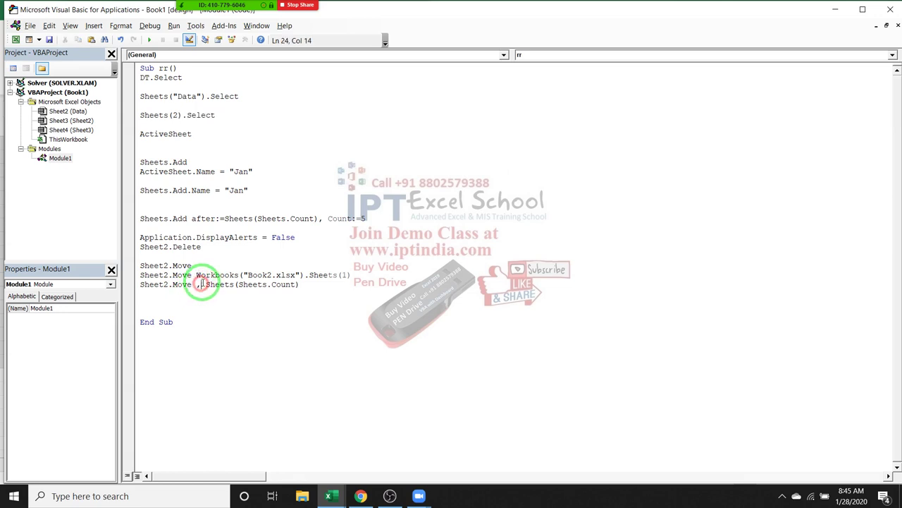
left_click_drag(238, 284, 289, 285)
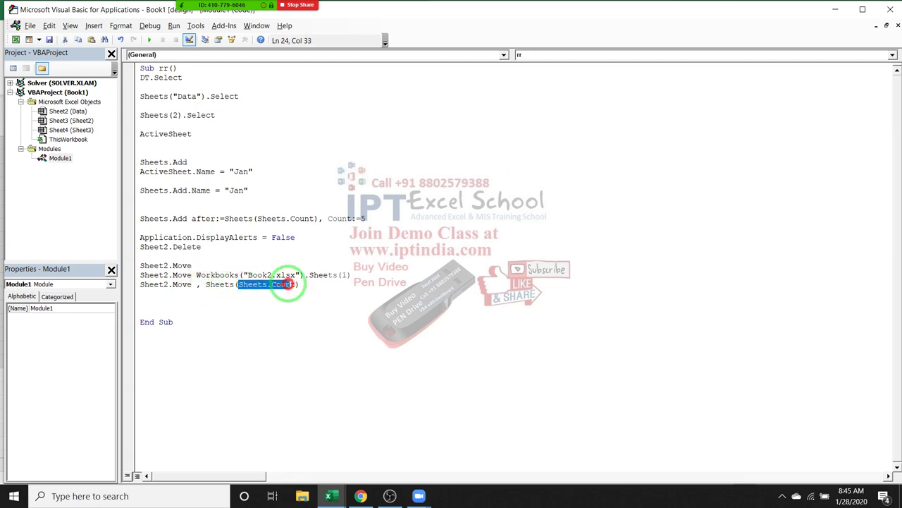
type("3")
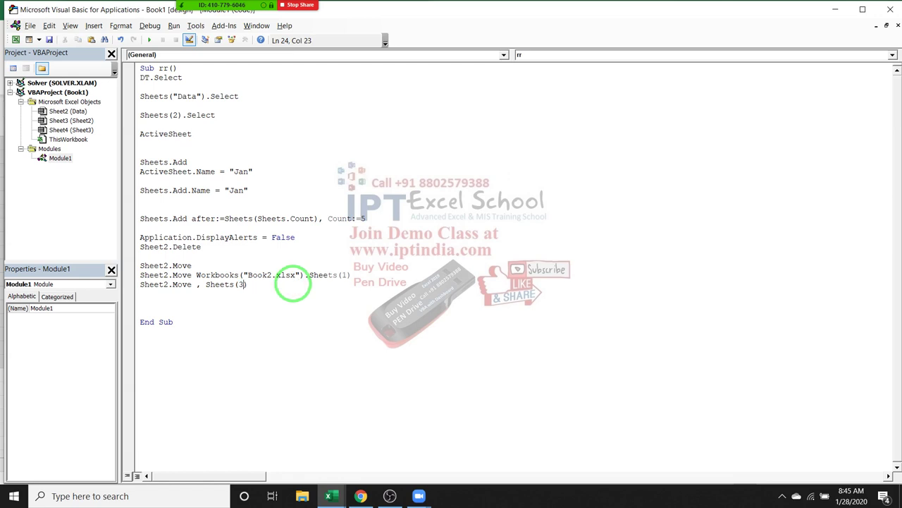
key("ctrl+z")
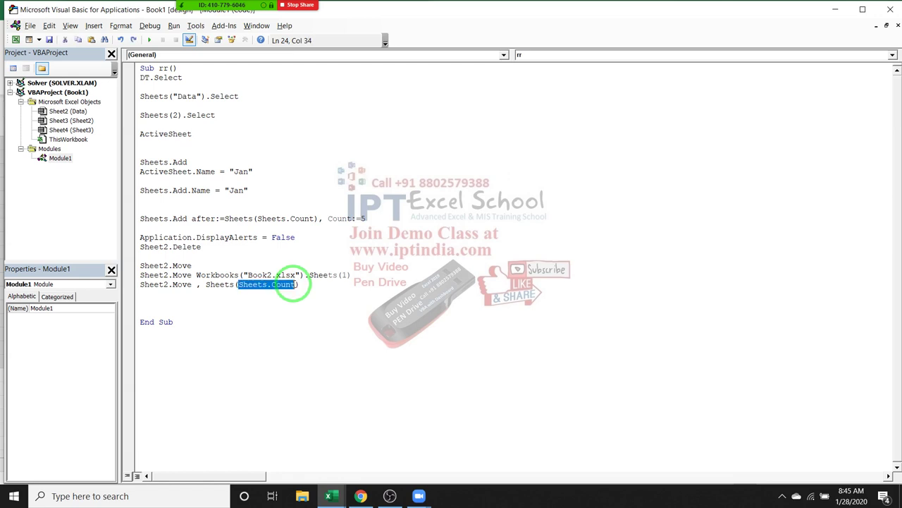
type("3")
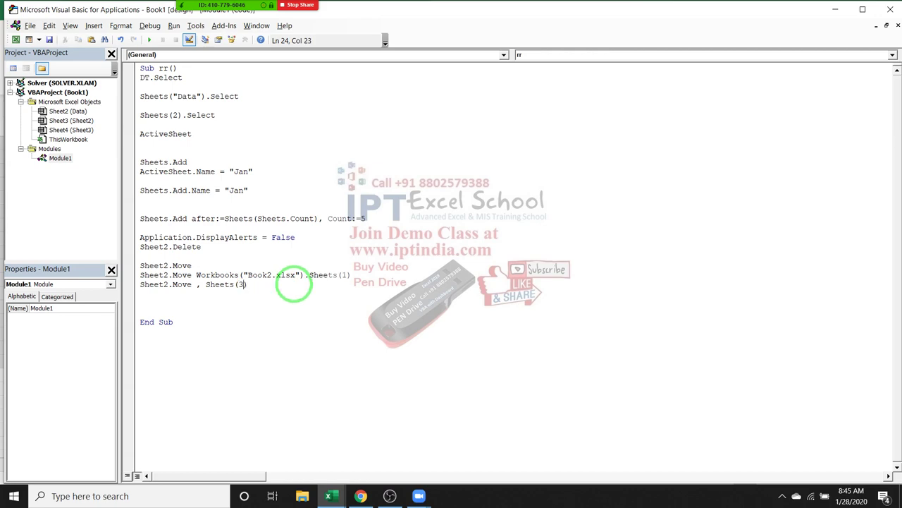
key("ctrl+z")
left_click(282, 292)
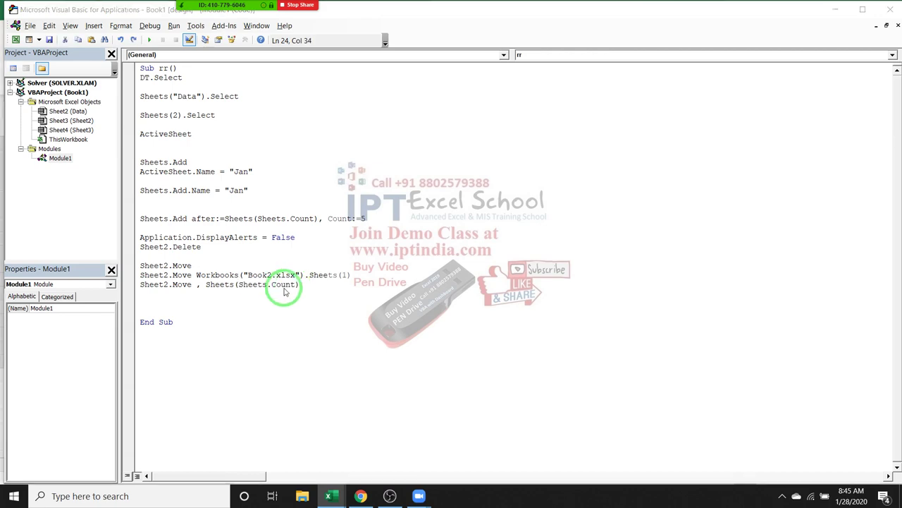
Add a new Sheet5 to the Excel workbook, then test 4 in place of Sheets.Count and undo it
key("alt+F11")
left_click(172, 463)
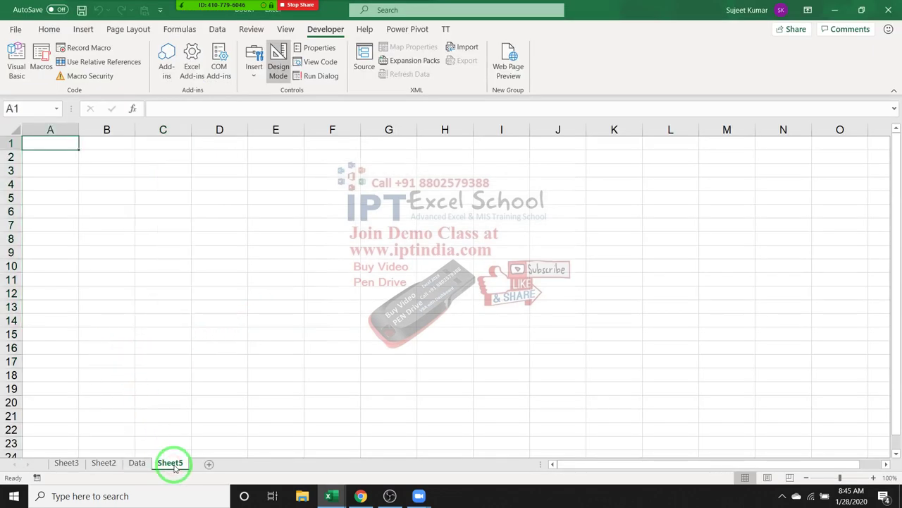
key("alt+F11")
type("4")
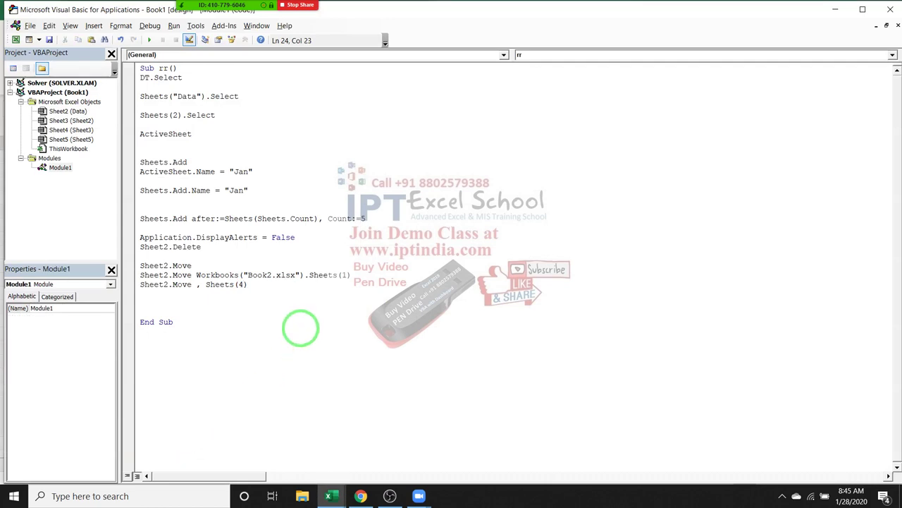
key("ctrl+z")
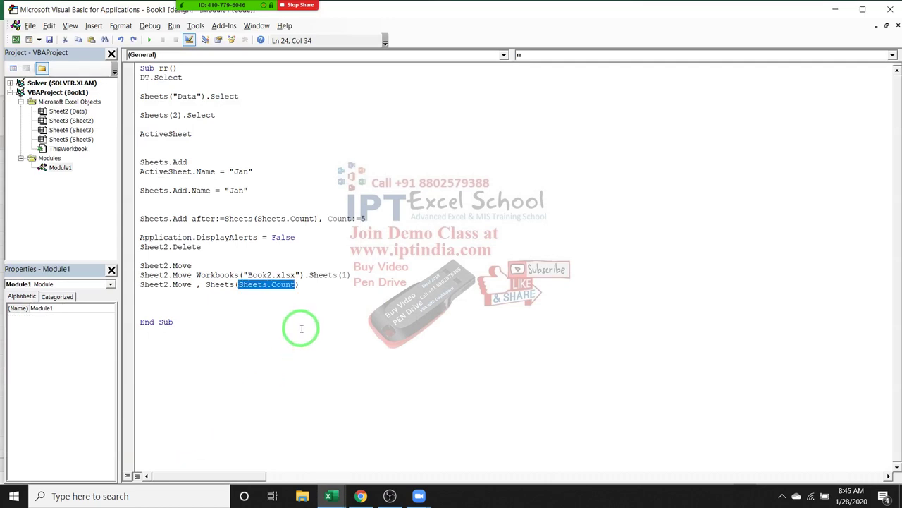
left_click(199, 297)
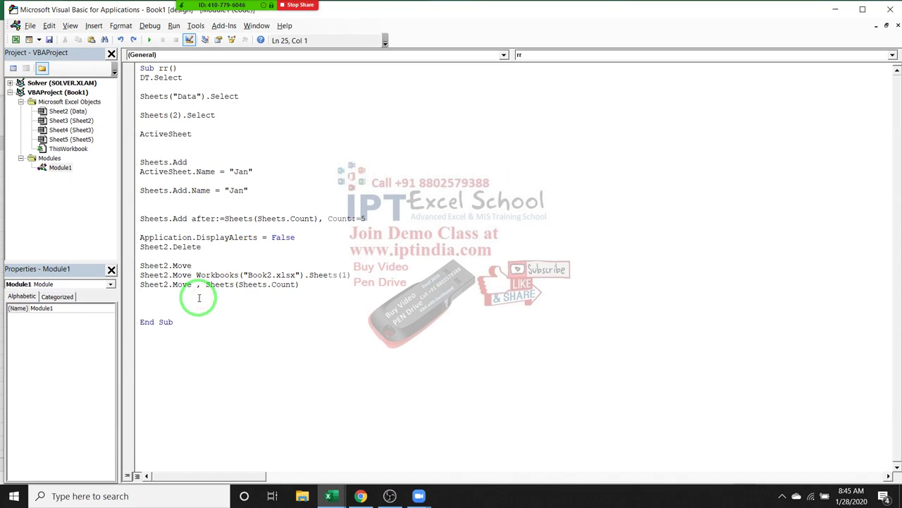
Duplicate the three Sheet2.Move statements below the originals
key("Return")
key("shift+Down")
key("shift+Down")
key("shift+Down")
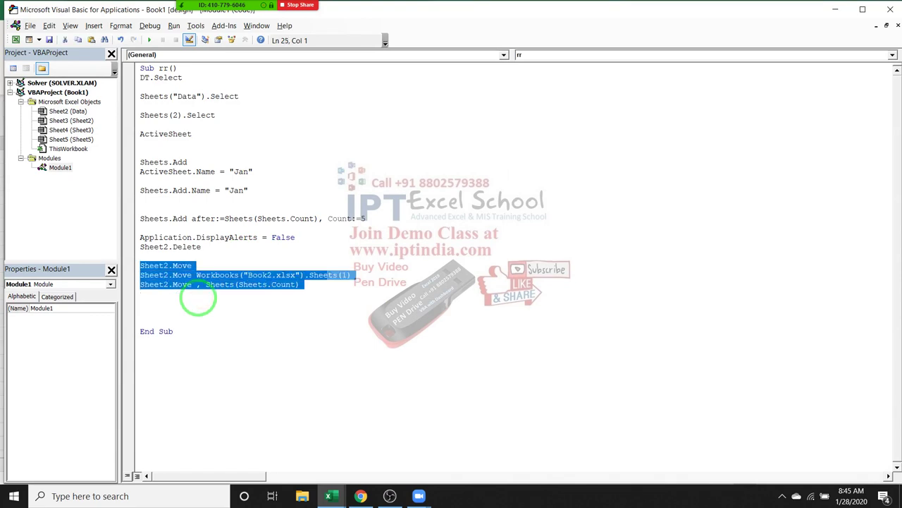
key("ctrl+c")
key("Down")
key("Return")
key("ctrl+v")
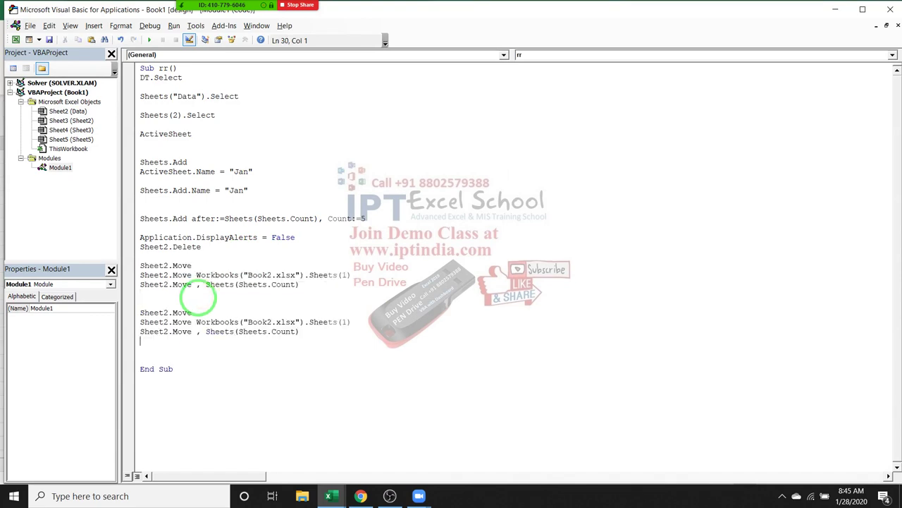
Change Move to Copy in each of the three duplicated lines
double_click(182, 313)
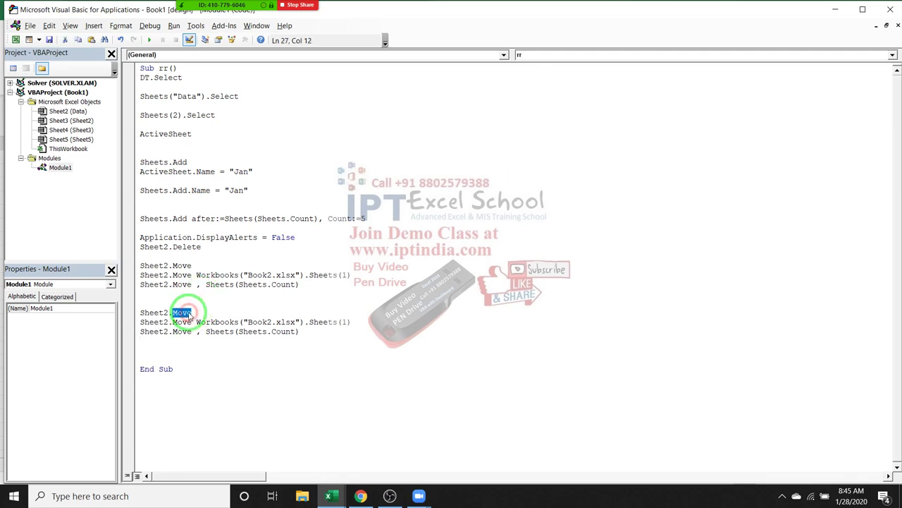
type("copy")
left_click(183, 322)
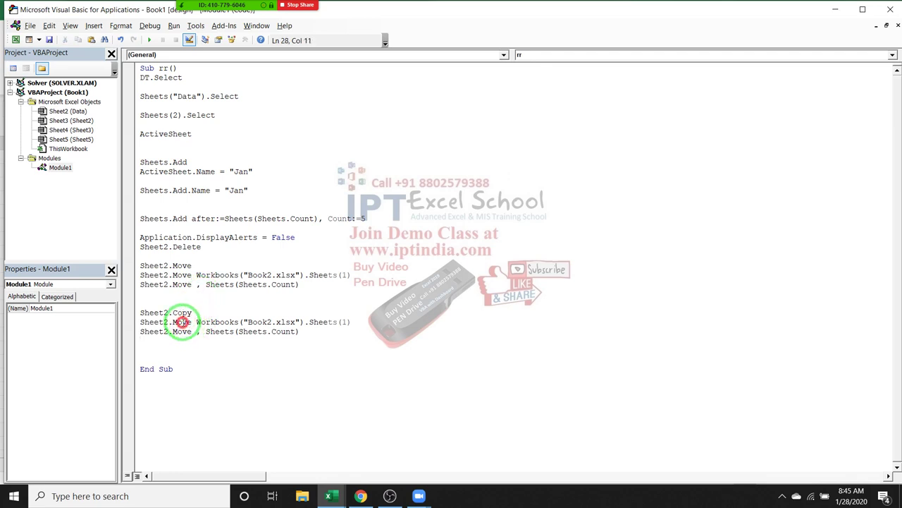
double_click(182, 322)
type("copy")
double_click(182, 331)
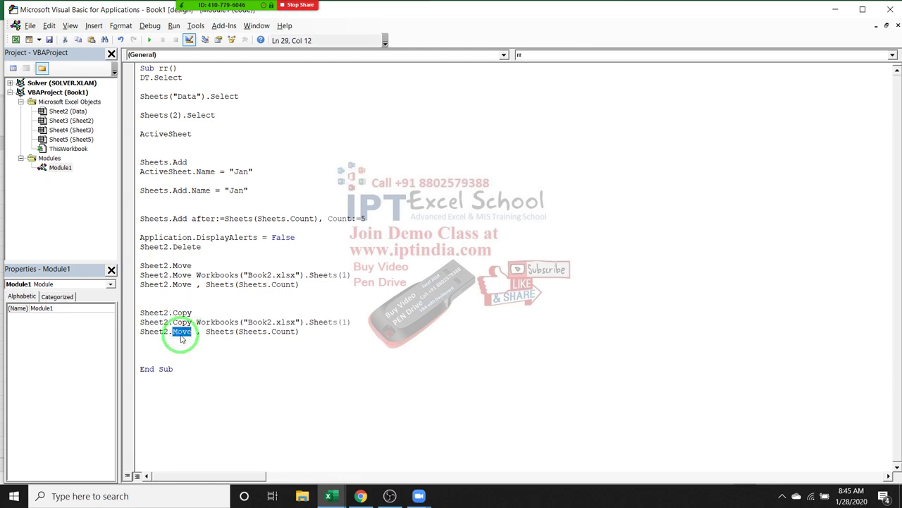
type("copy")
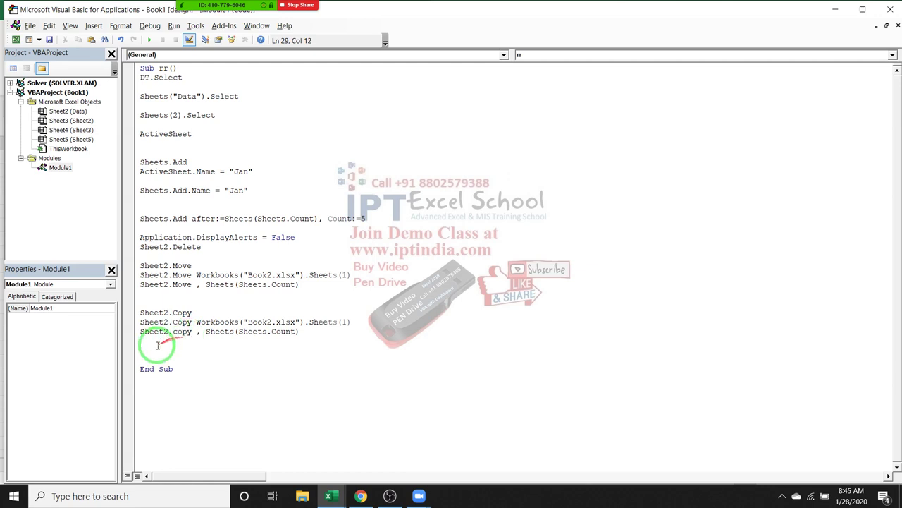
left_click(157, 345)
key("Return")
key("Return")
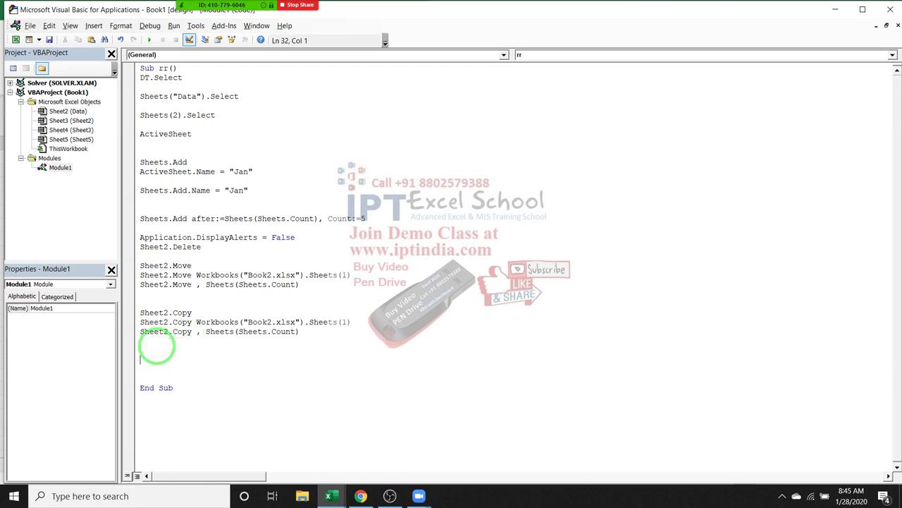
Start a sheet2.Protect statement with a password as its first argument
type("sheet")
type("2.p")
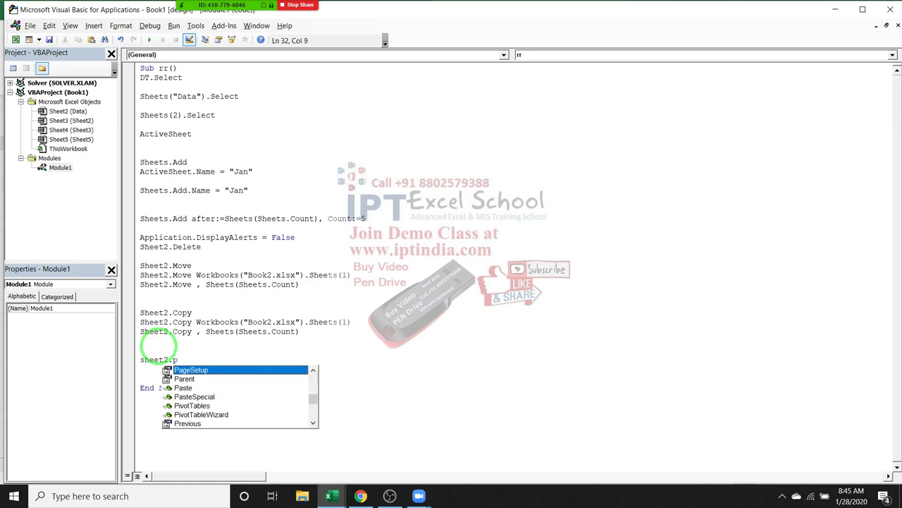
type("r")
key("Down")
key("Down")
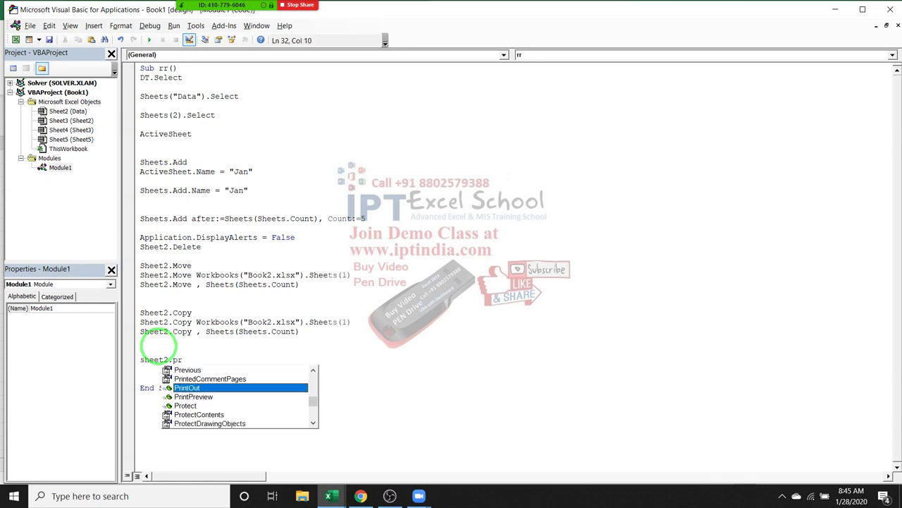
key("Down")
key("Down")
key("Tab")
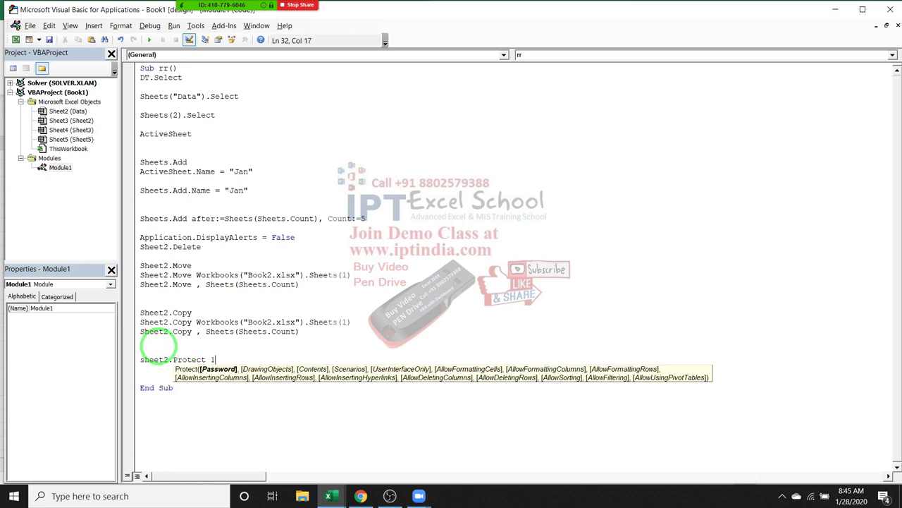
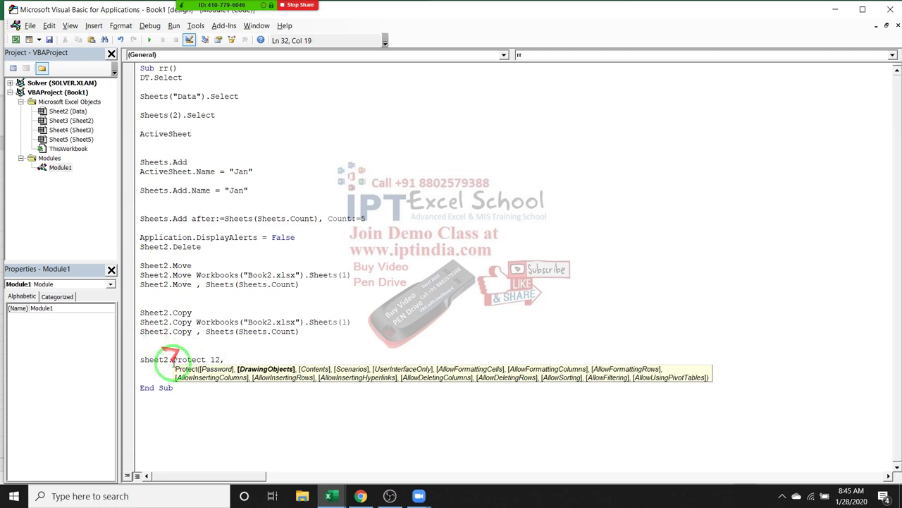
left_click_drag(541, 379, 604, 380)
Review Sheet5's Protect Sheet options in Excel for comparison, then cancel
key("alt+F11")
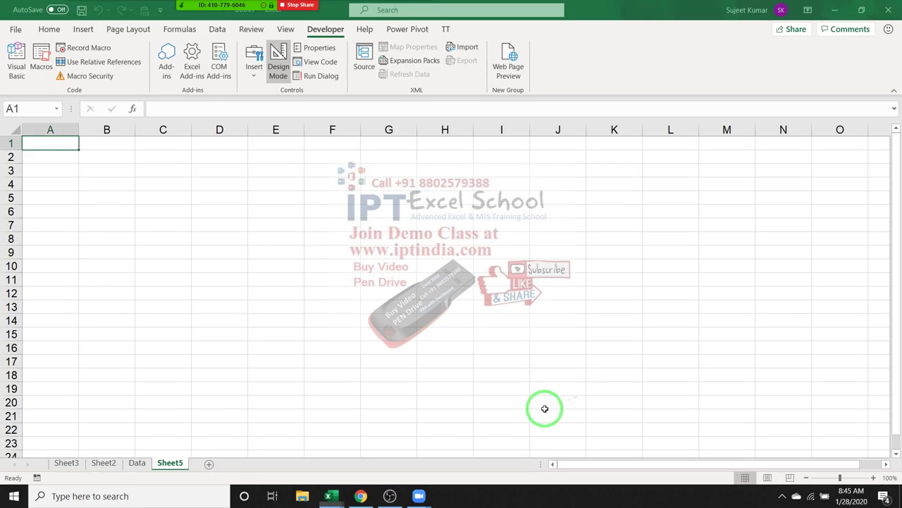
right_click(175, 464)
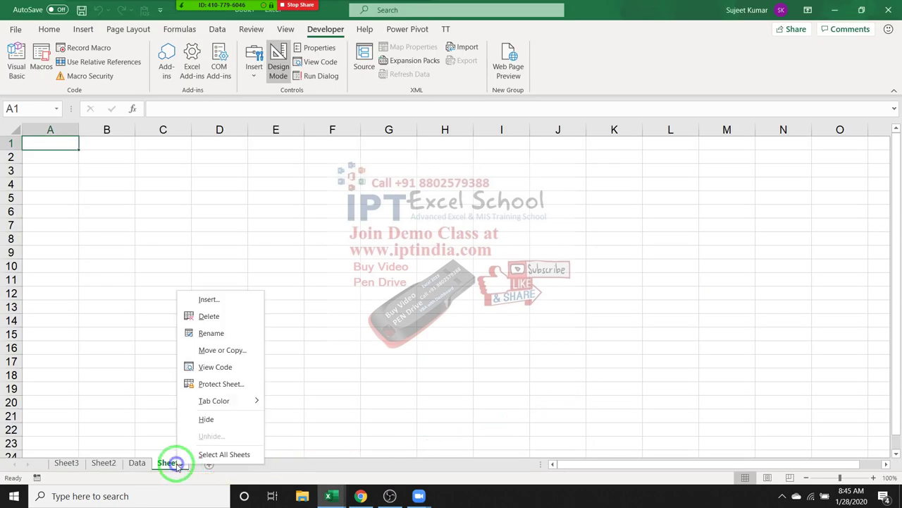
left_click(211, 383)
mouse_move(152, 391)
left_mouse_down()
mouse_move(306, 386)
mouse_move(271, 367)
mouse_move(270, 413)
left_mouse_up()
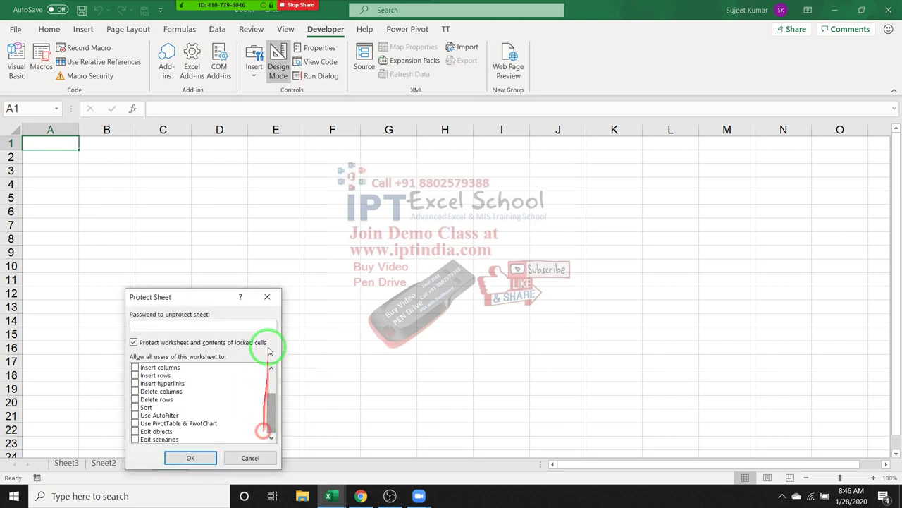
left_click(267, 297)
Finish the positional Protect line with empty arguments ending in True
key("alt+F11")
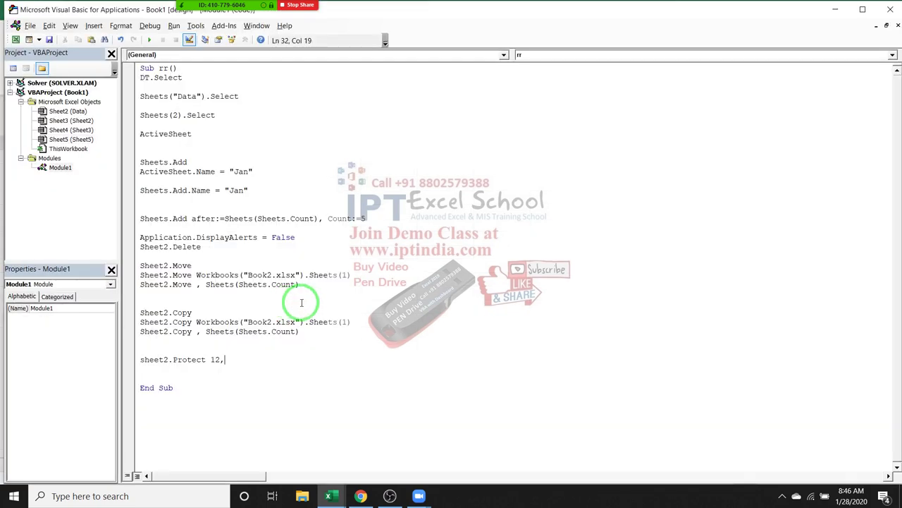
left_click(251, 358)
type(",")
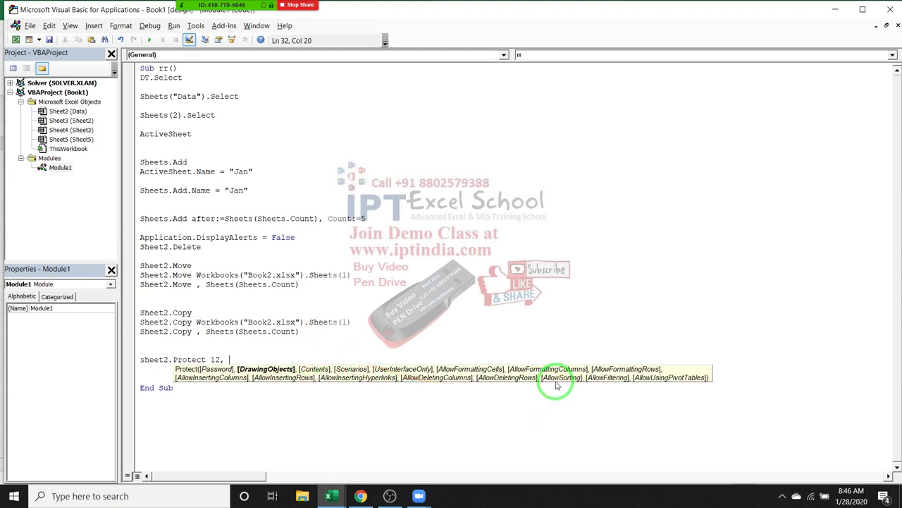
type(", ")
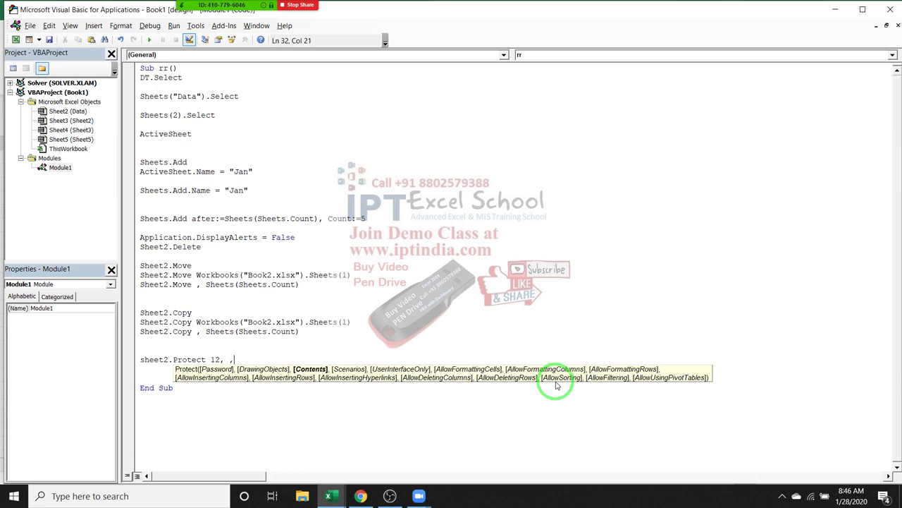
type(", , , , , ")
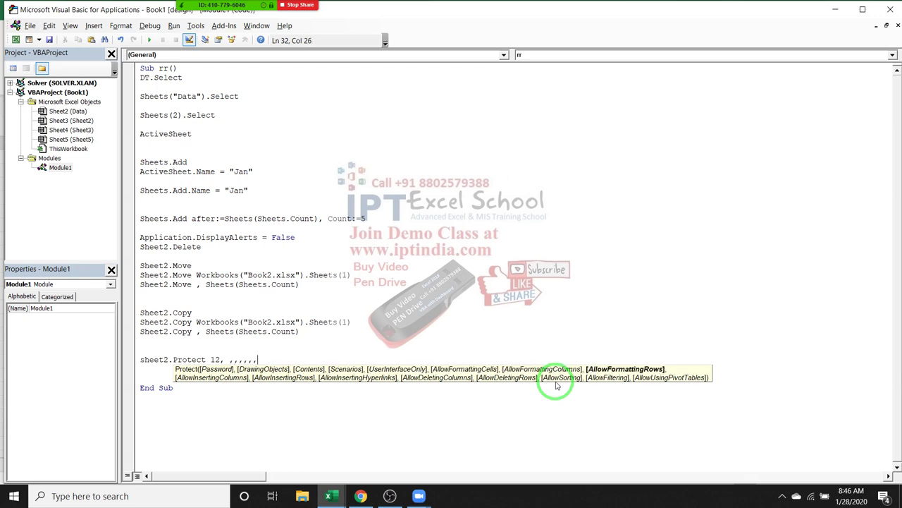
type(", , , ")
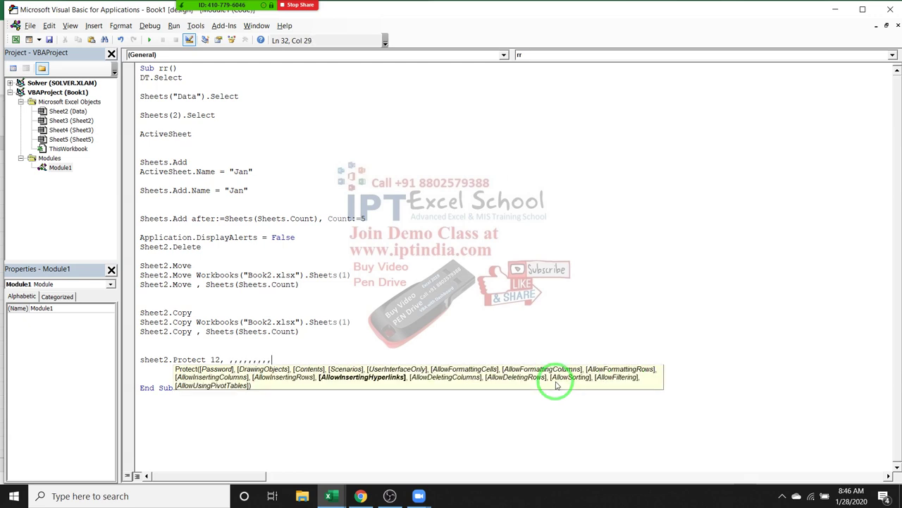
type(", , , ")
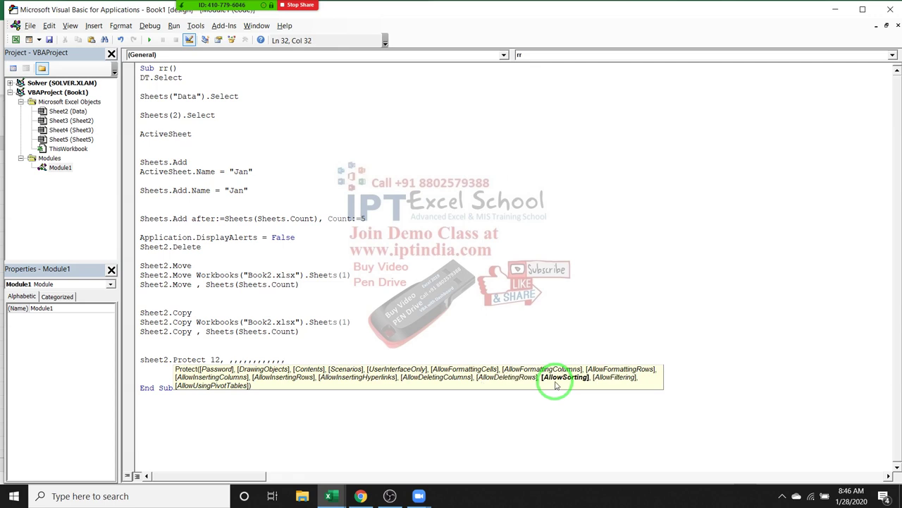
type("True")
key("Return")
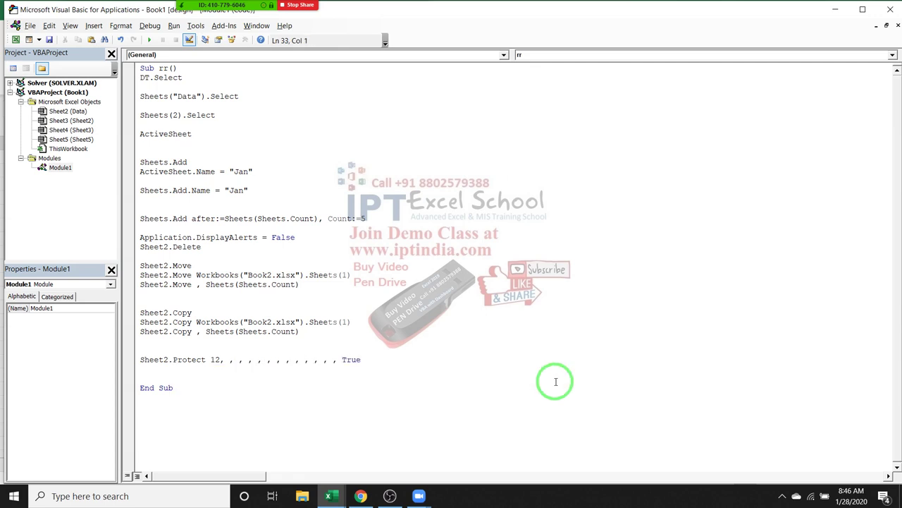
Add sheet2.Protect with a named Password argument and AllowSorting:=True
type("sheet2")
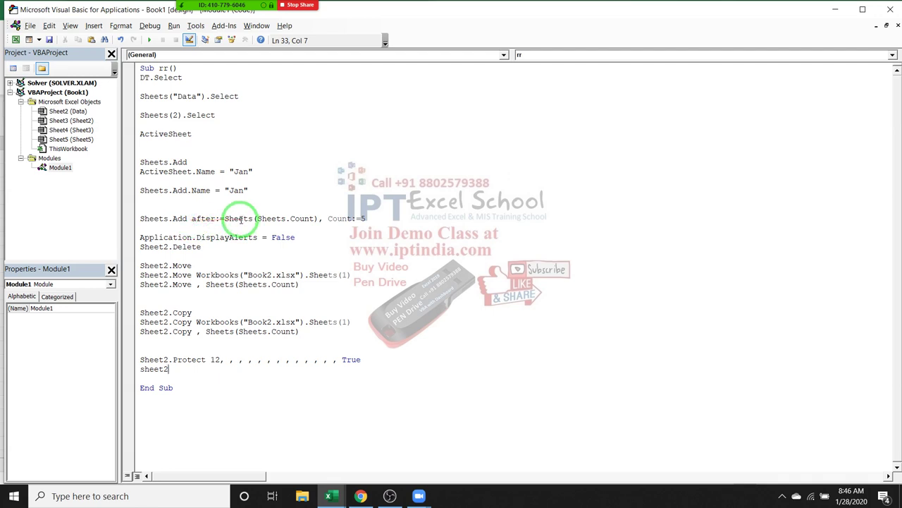
type(".p")
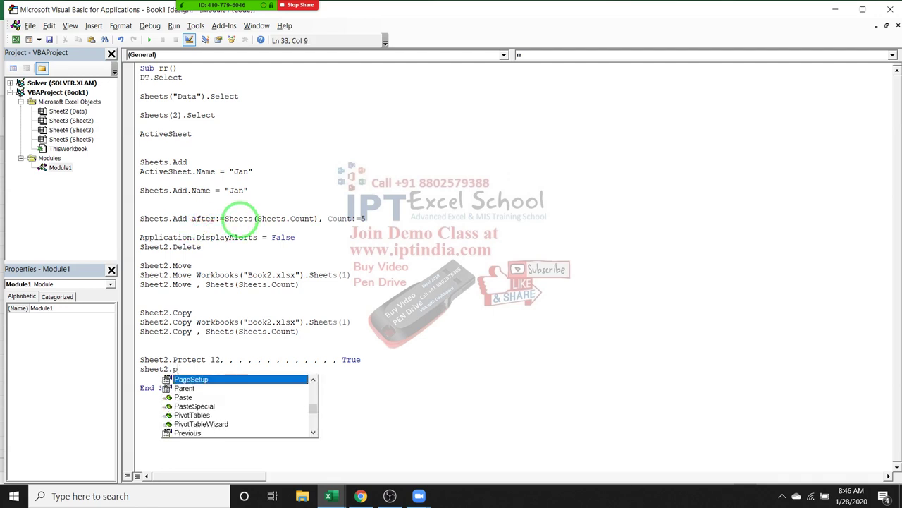
type("r")
key("Down")
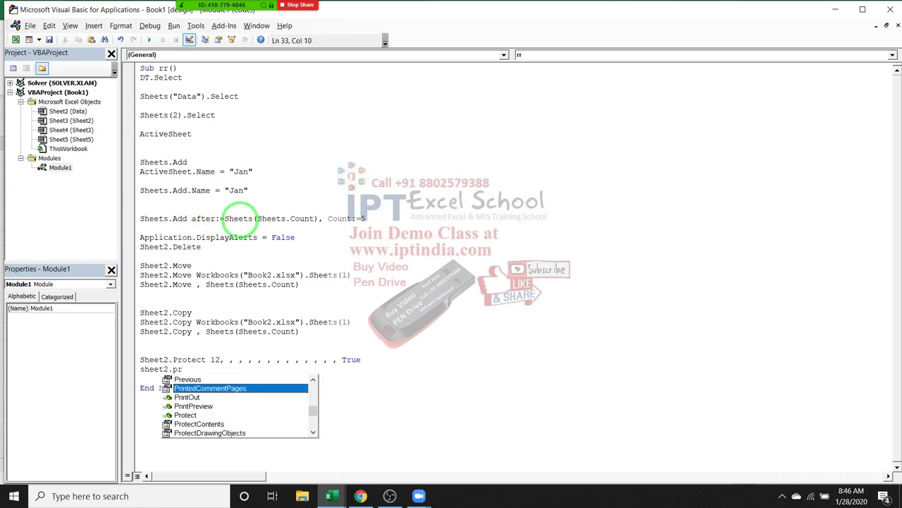
key("Down")
key("Down")
key("Down")
key("space")
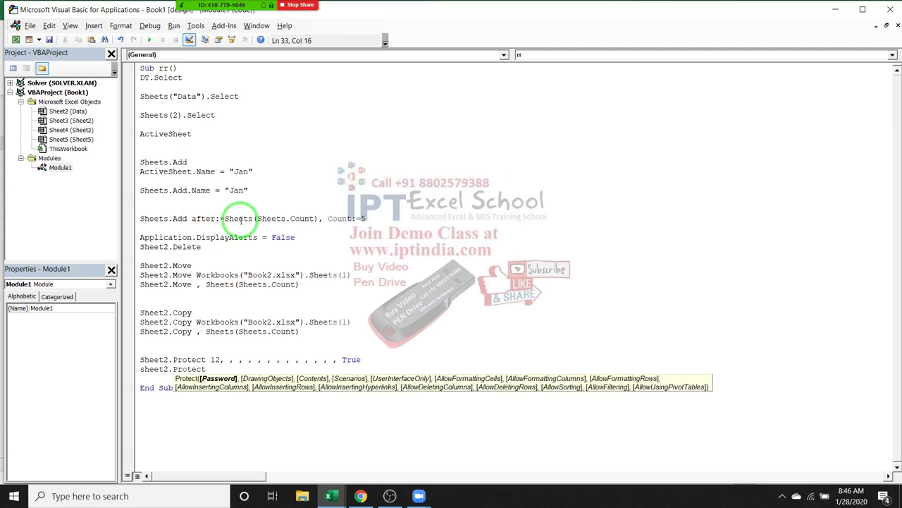
type("password:")
type("=")
type(",a")
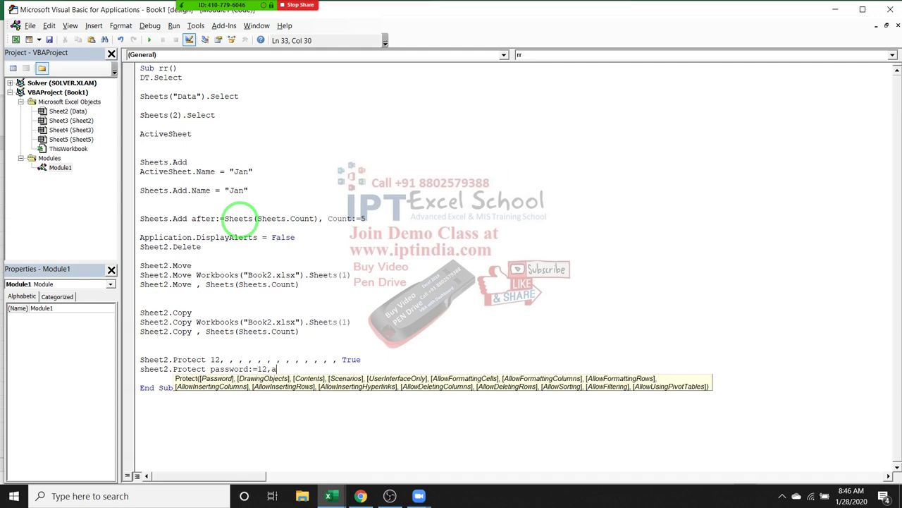
type("llo")
type("w")
type("so")
type("rting")
type(":=")
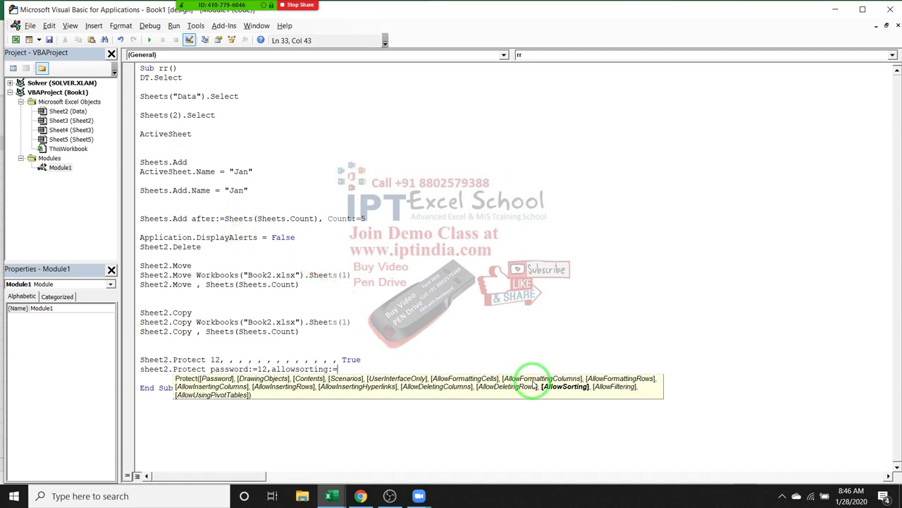
type("truy")
key("BackSpace")
type("e")
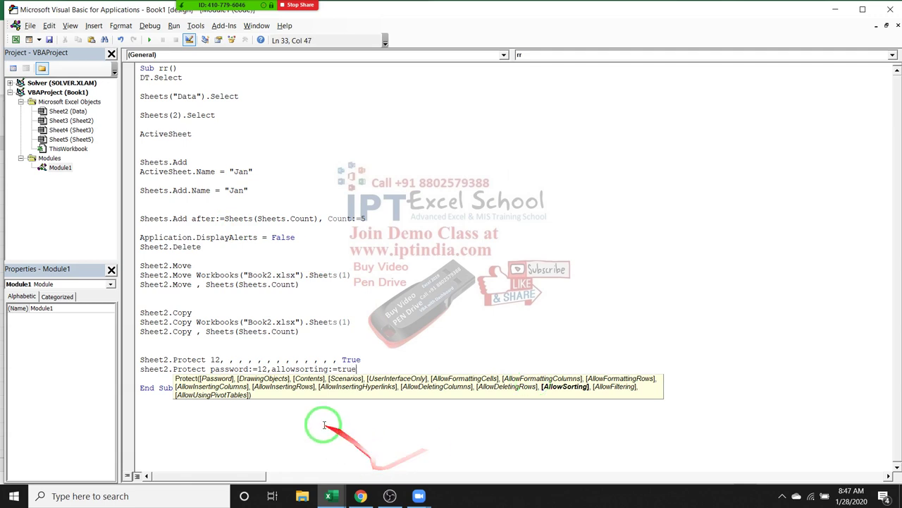
left_click(319, 423)
left_click(159, 377)
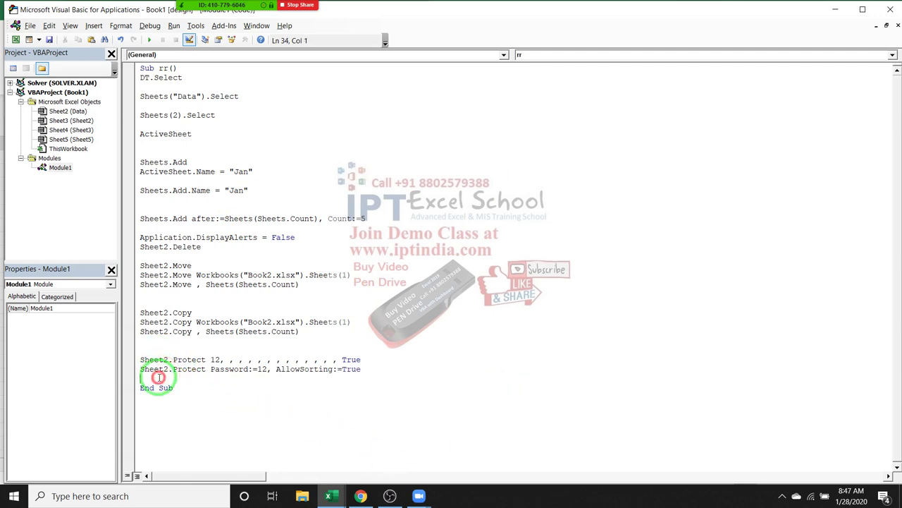
key("Return")
key("Return")
Add a sheet2.Visible = xlSheetHidden line to macro rr
left_click(159, 384)
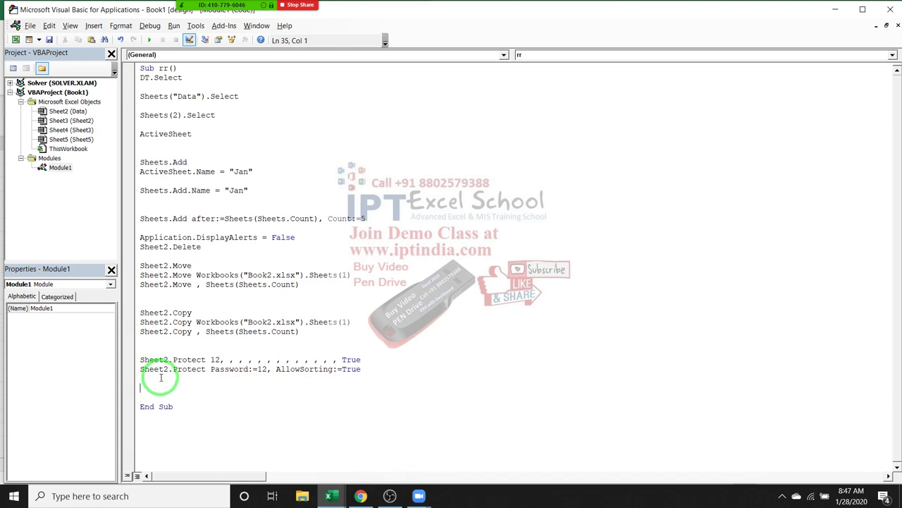
type("sheet2")
type(".")
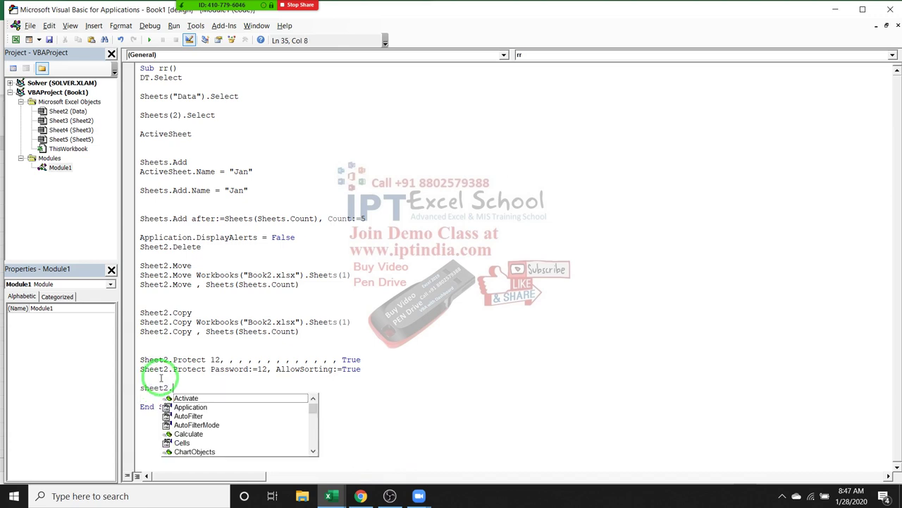
scroll(161, 378, "down", 10)
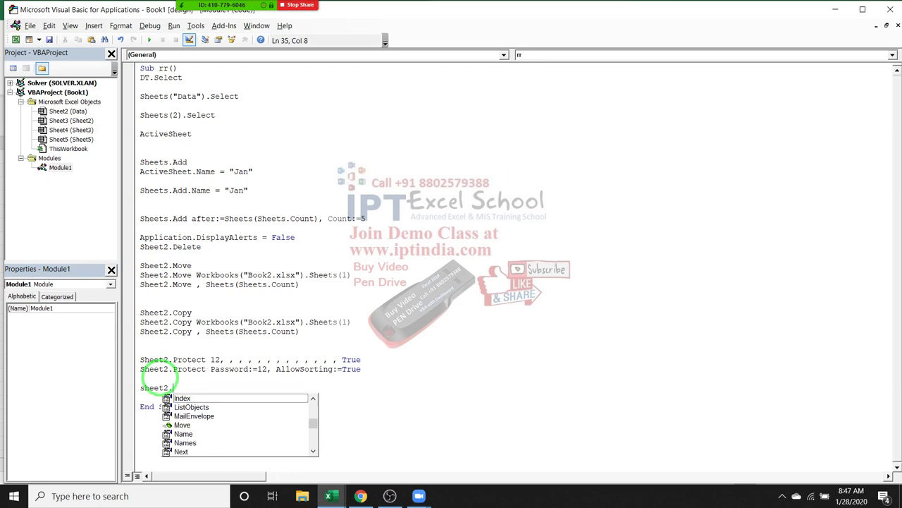
type("hi")
key("BackSpace")
key("BackSpace")
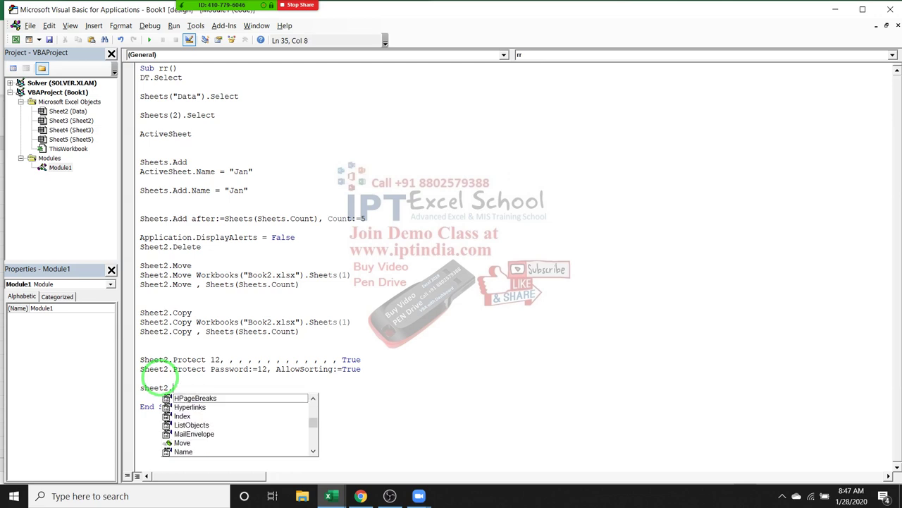
type("vi")
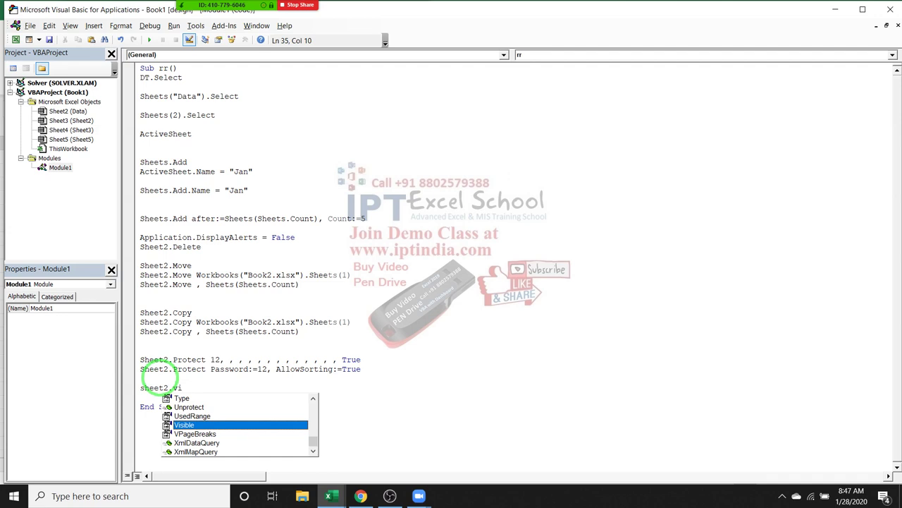
key("Tab")
type("=")
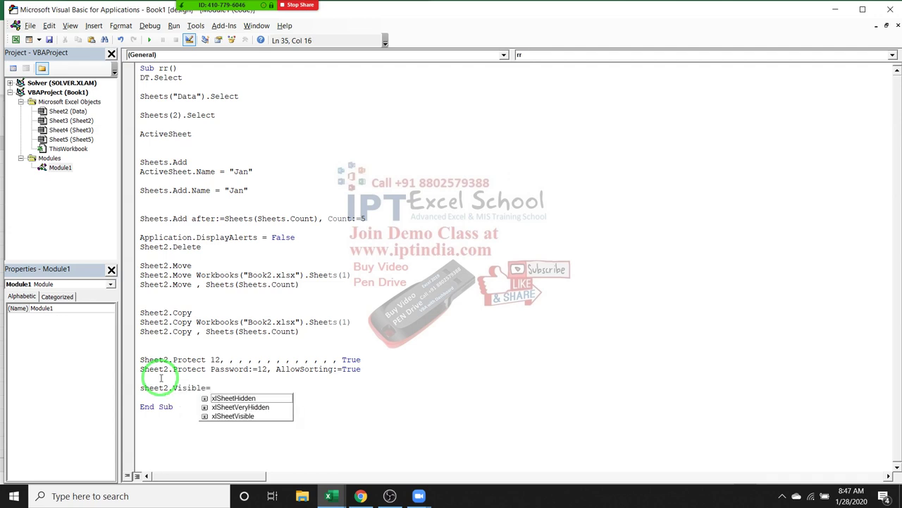
key("Down")
key("Up")
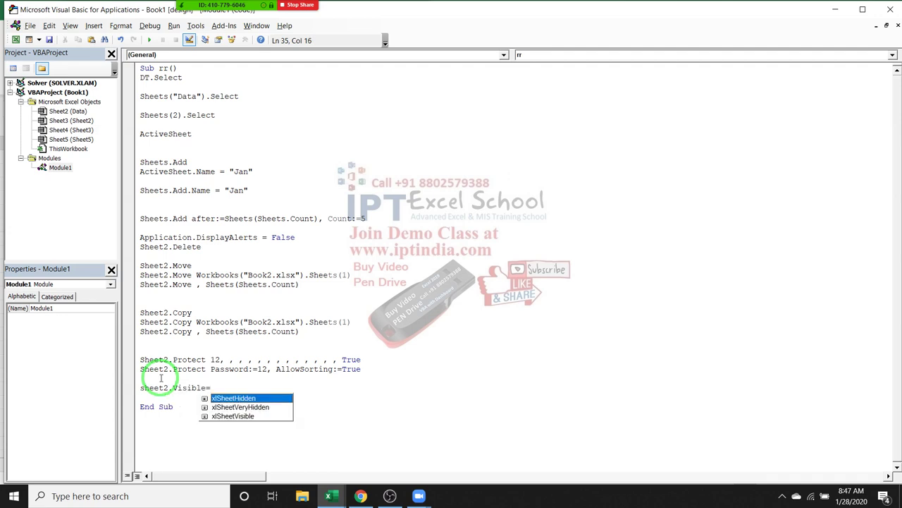
key("Return")
In Excel, hide Sheet5, unhide it again, then go back to the code
key("alt+F11")
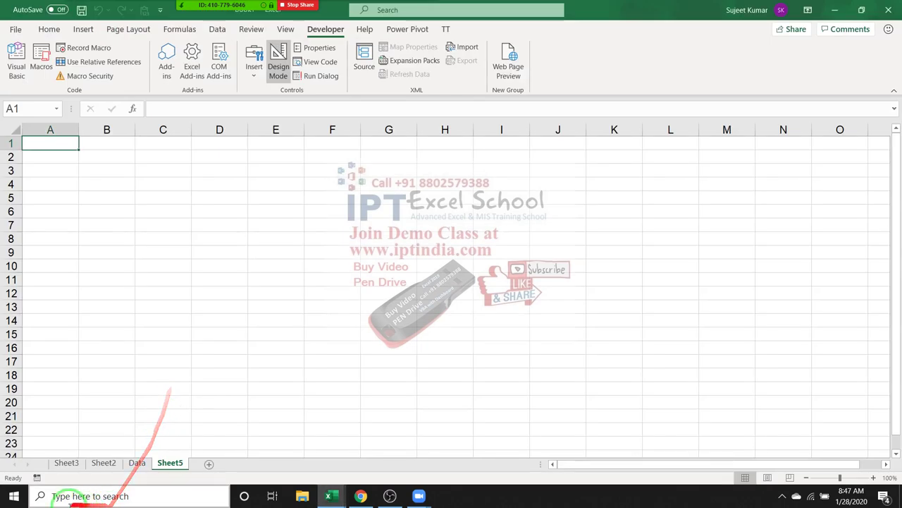
right_click(171, 462)
left_click(202, 416)
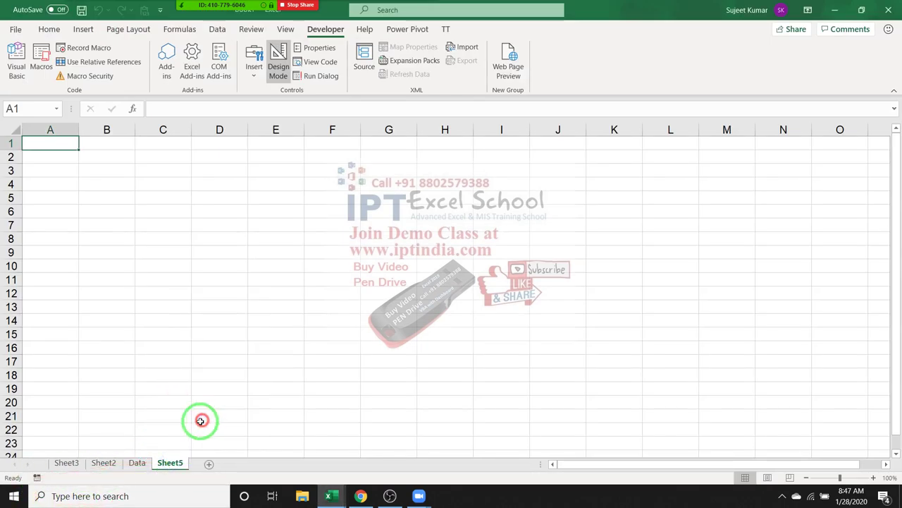
right_click(135, 464)
left_click(170, 435)
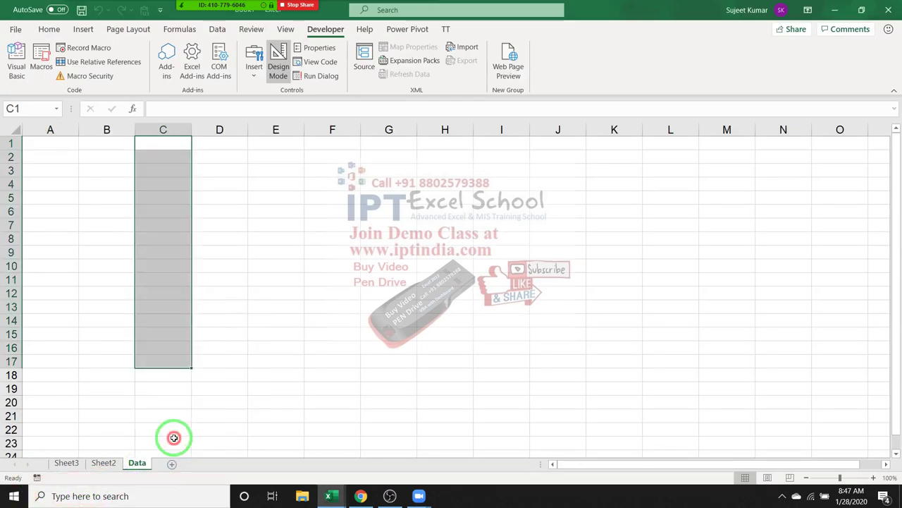
left_click(192, 468)
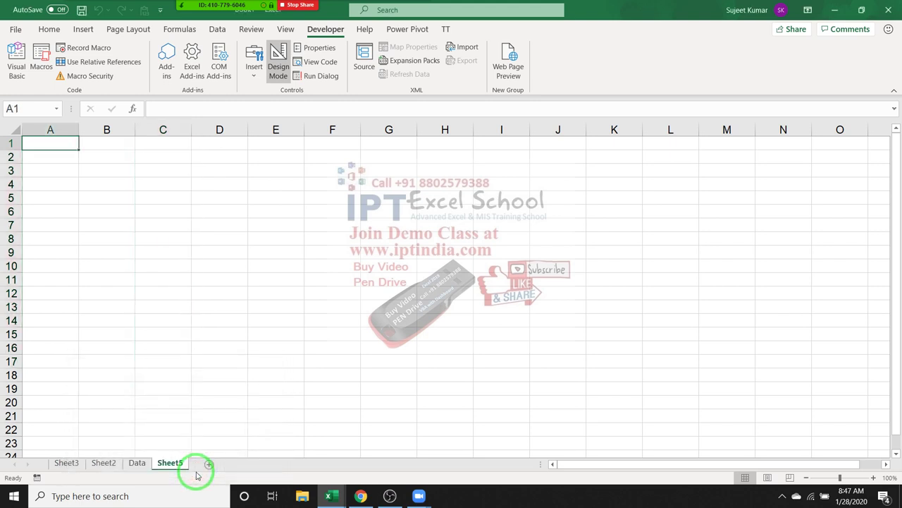
key("alt+F11")
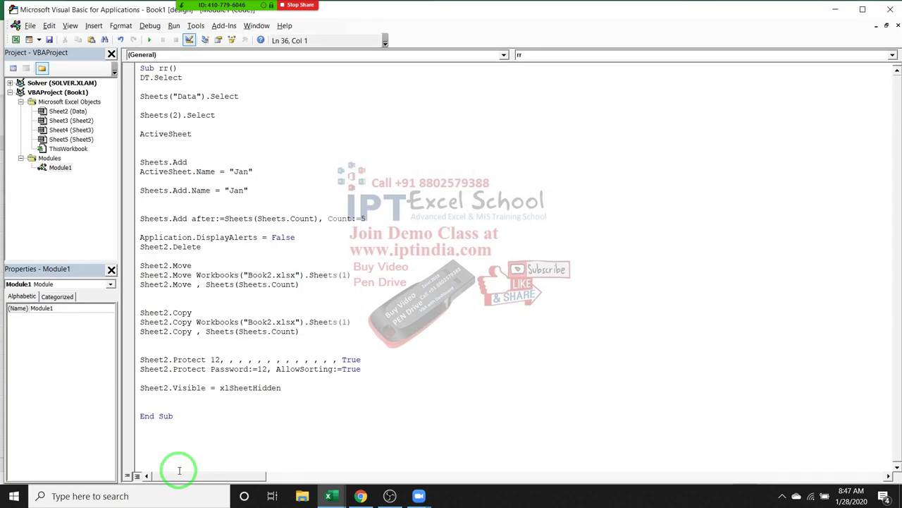
Add the line Sheet2.Visible = xlSheetVeryHidden
type("sheet")
type("2.vi")
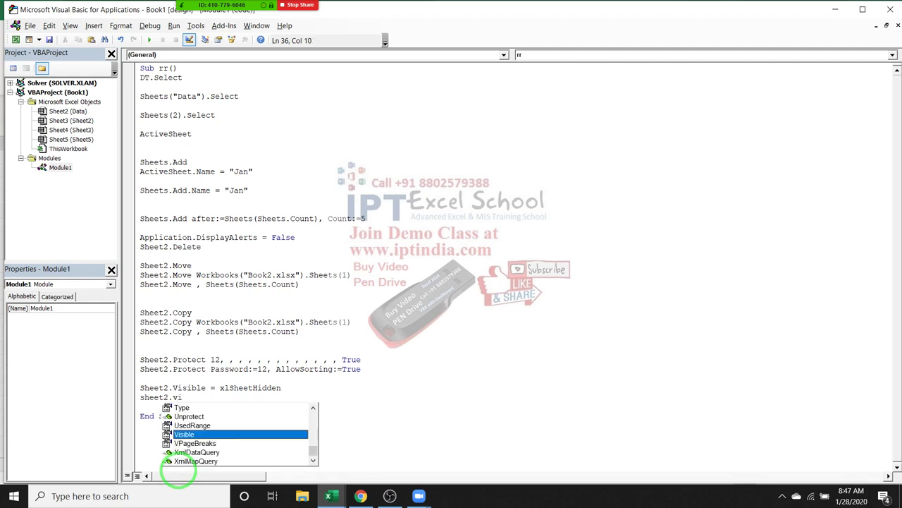
key("Tab")
type("=x")
key("Down")
key("Tab")
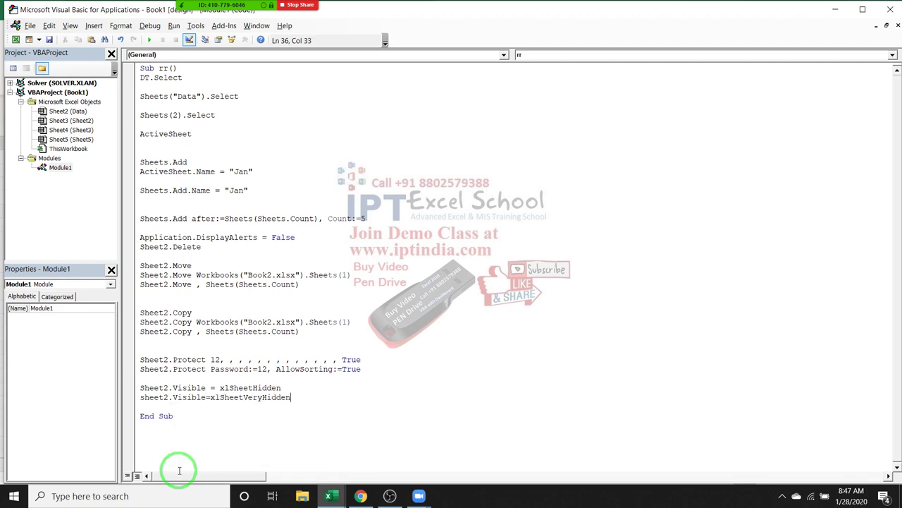
key("Return")
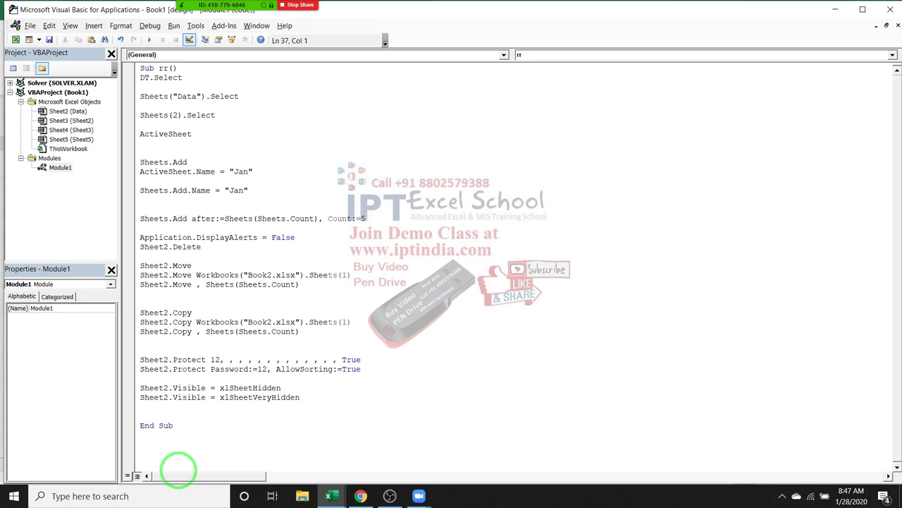
key("Return")
Add the line Sheet2.Visible = xlSheetVisible below it
type("s")
type("heet")
type("2.v")
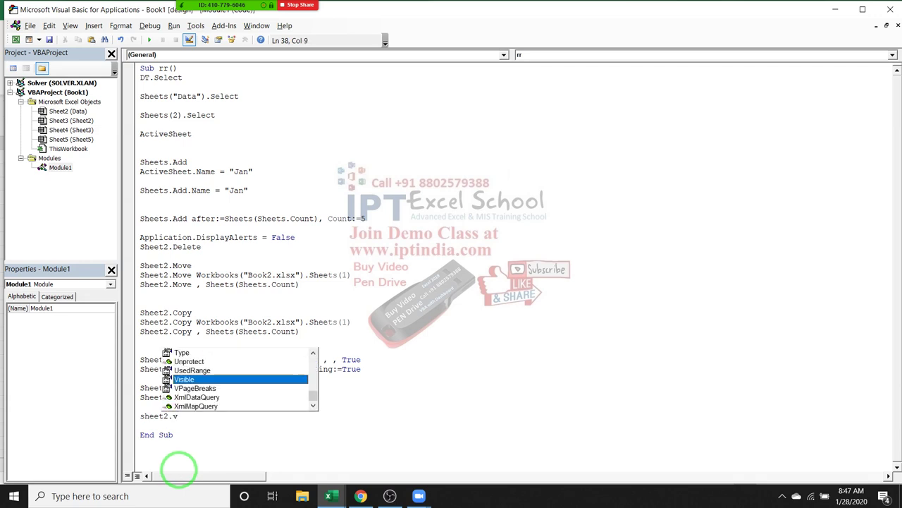
key("Tab")
type("=")
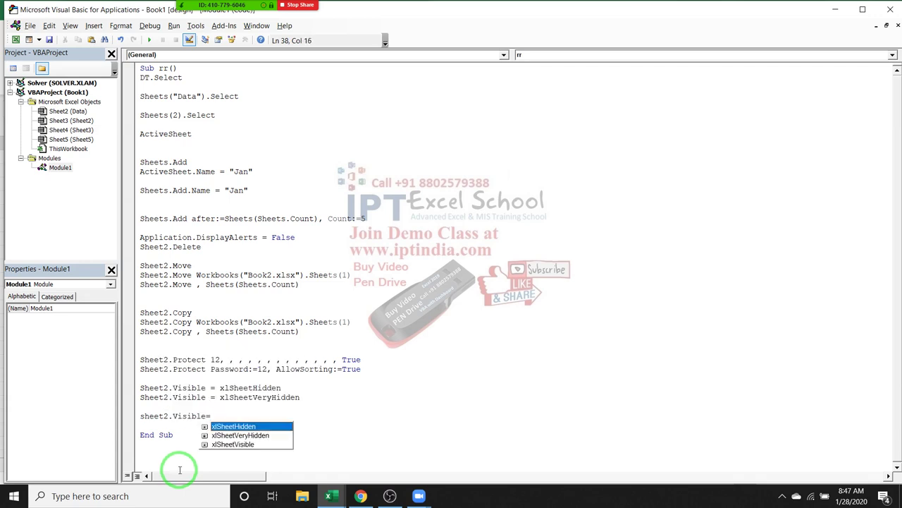
key("Down")
key("Down")
key("Tab")
key("Return")
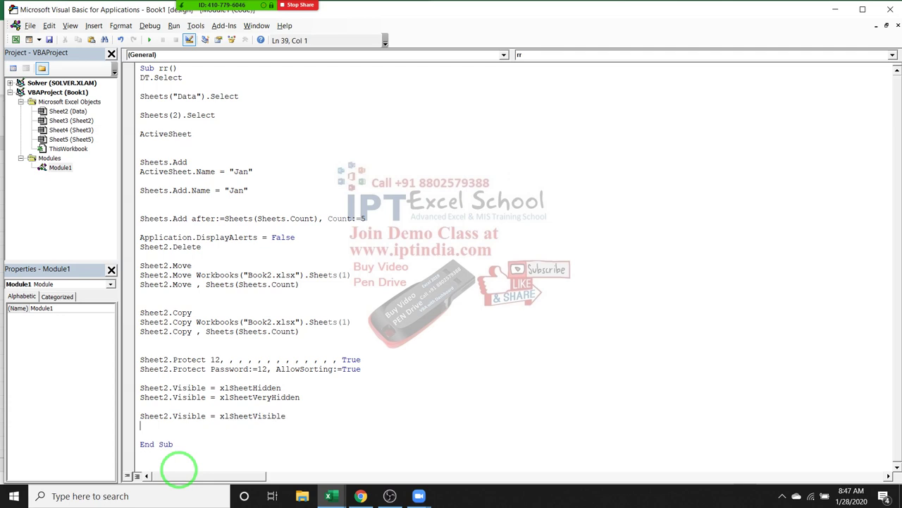
key("Up")
key("Up")
key("shift+Up")
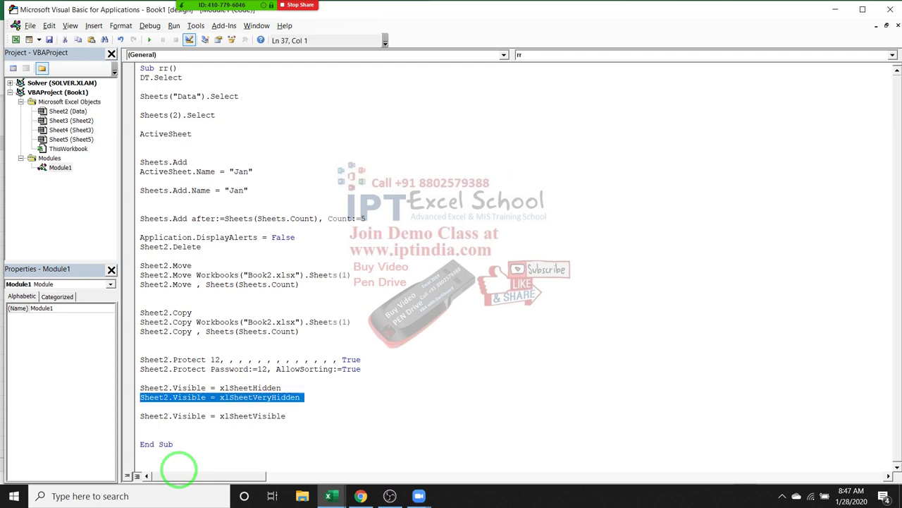
key("Right")
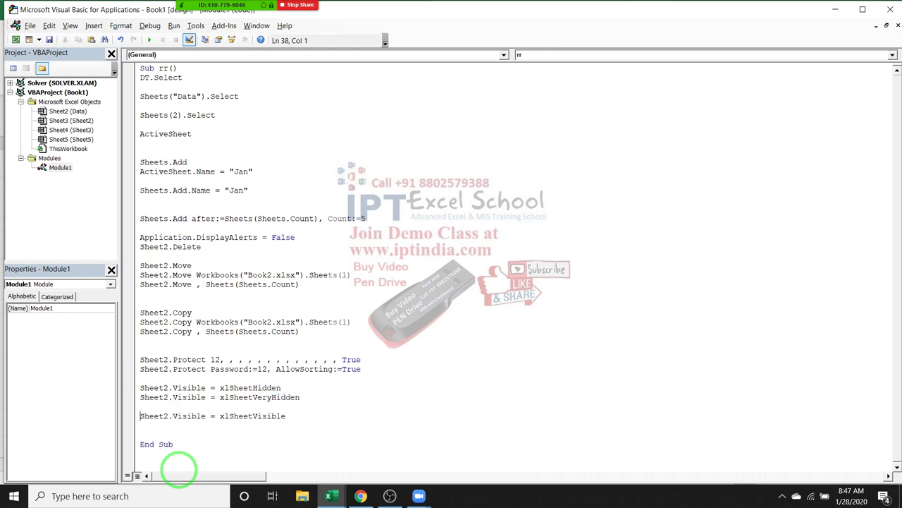
key("shift+Down")
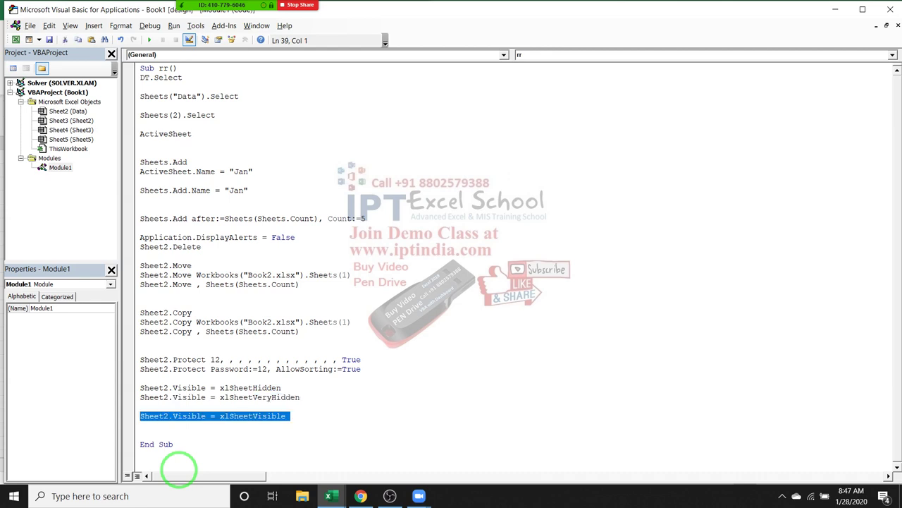
Check Sheet5's Visible property values in the Properties window, then add blank lines above End Sub
left_click(79, 140)
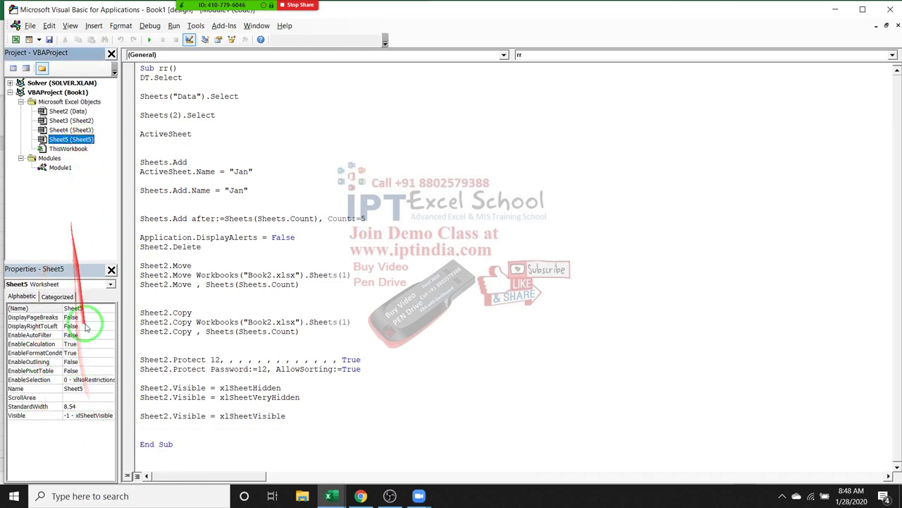
left_click(83, 415)
left_click(108, 416)
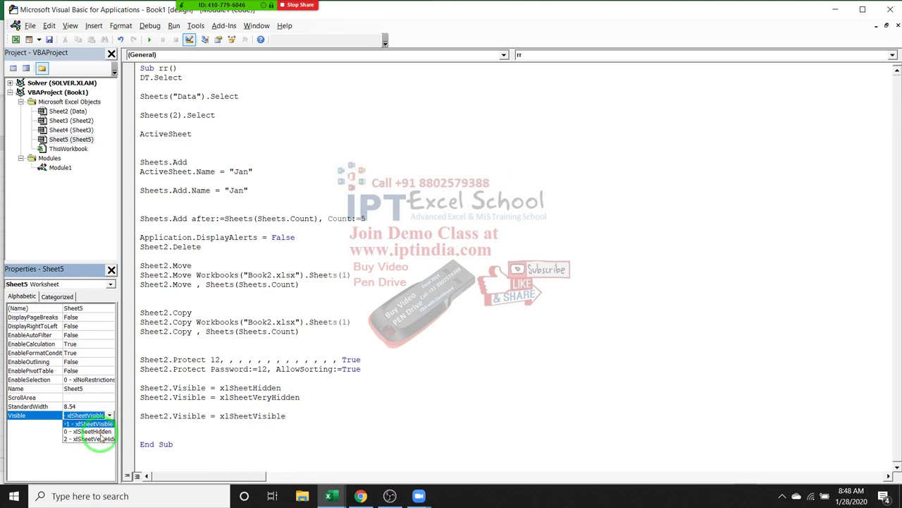
left_click(270, 432)
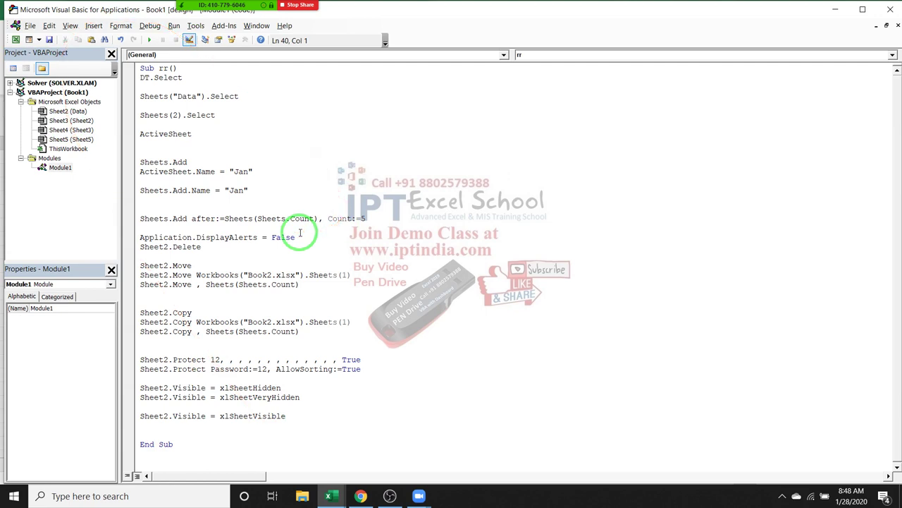
key("Return")
key("Return")
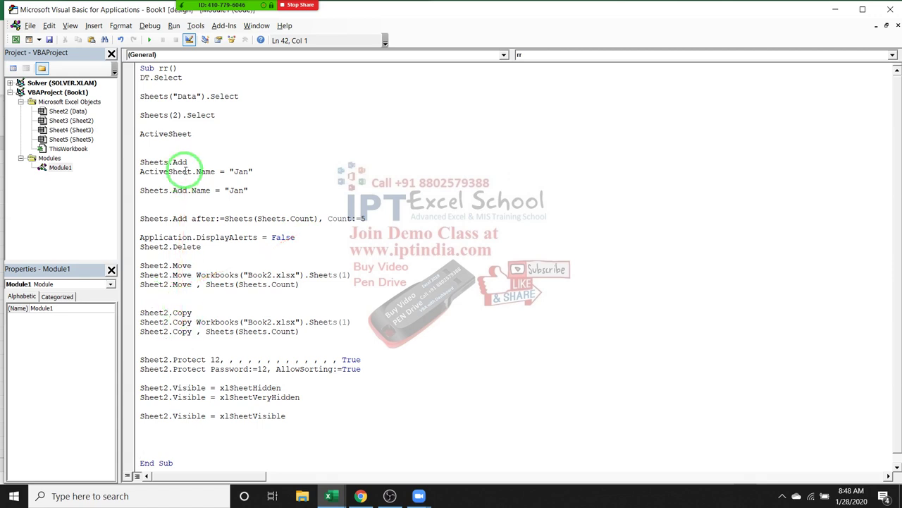
left_click(191, 29)
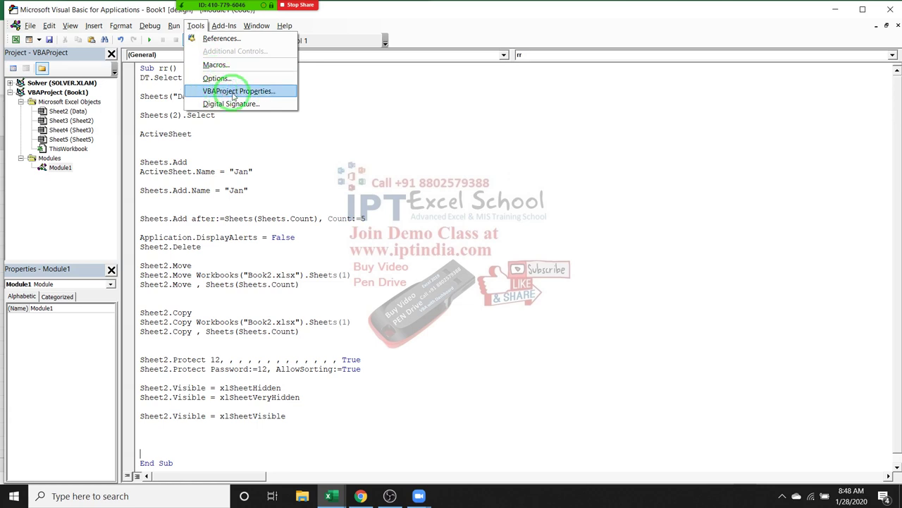
left_click(232, 95)
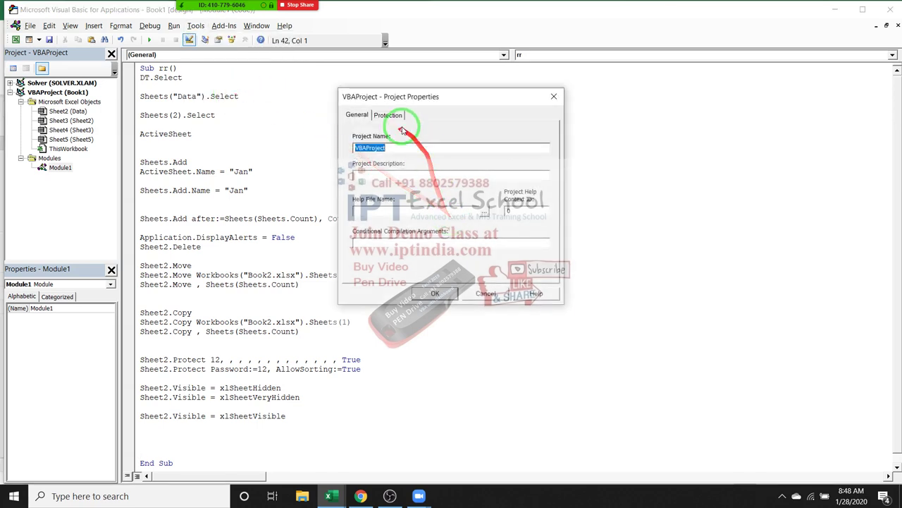
left_click(398, 116)
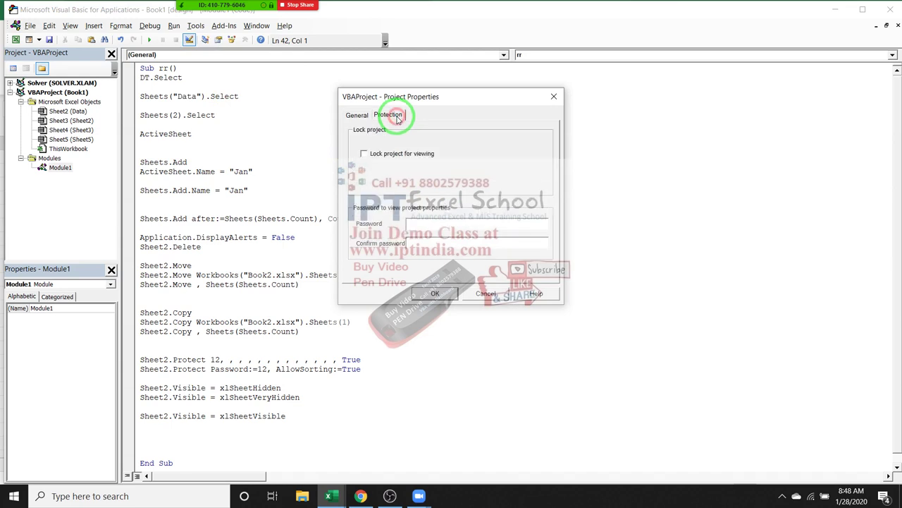
left_click(403, 157)
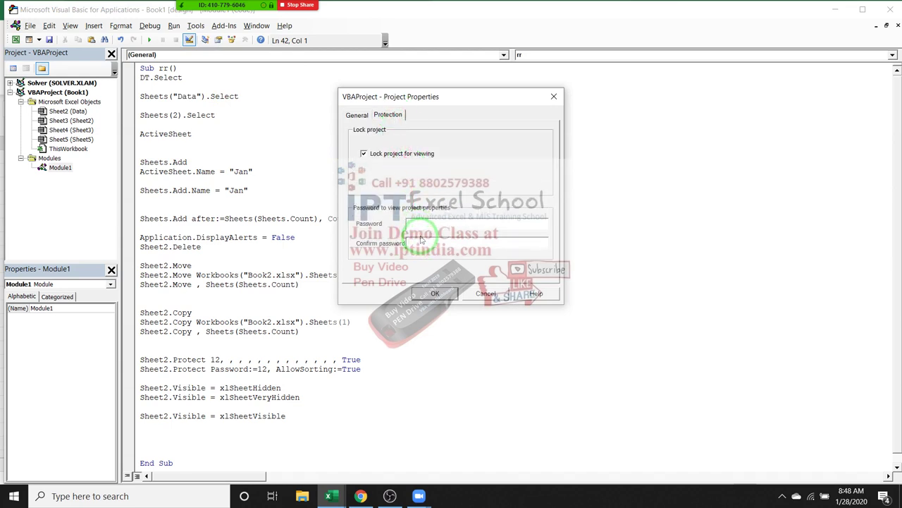
left_click(497, 294)
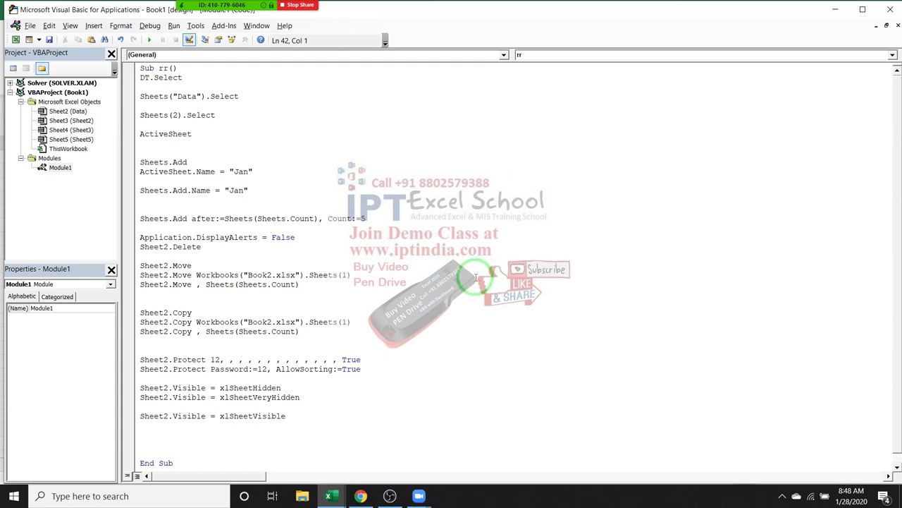
Add one more blank line below the xlSheetVisible statement, before End Sub
scroll(317, 332, "down", 1)
left_click(154, 423)
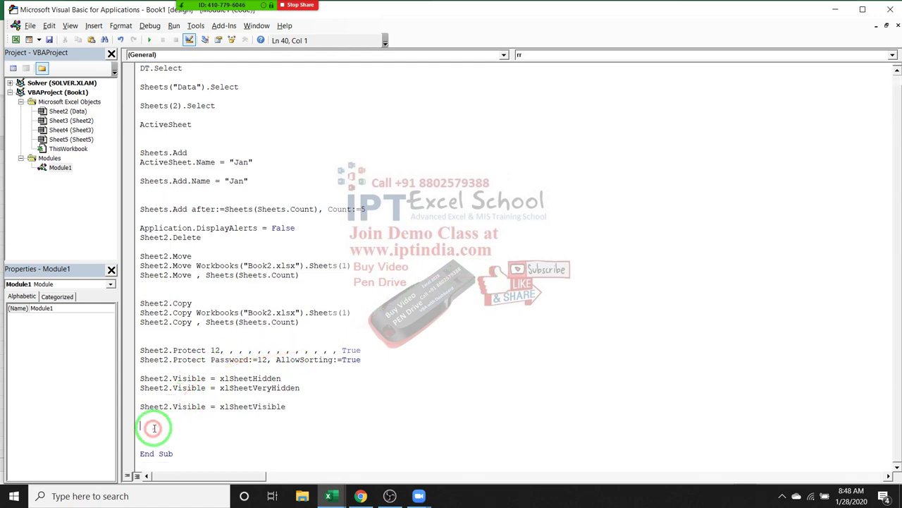
key("Return")
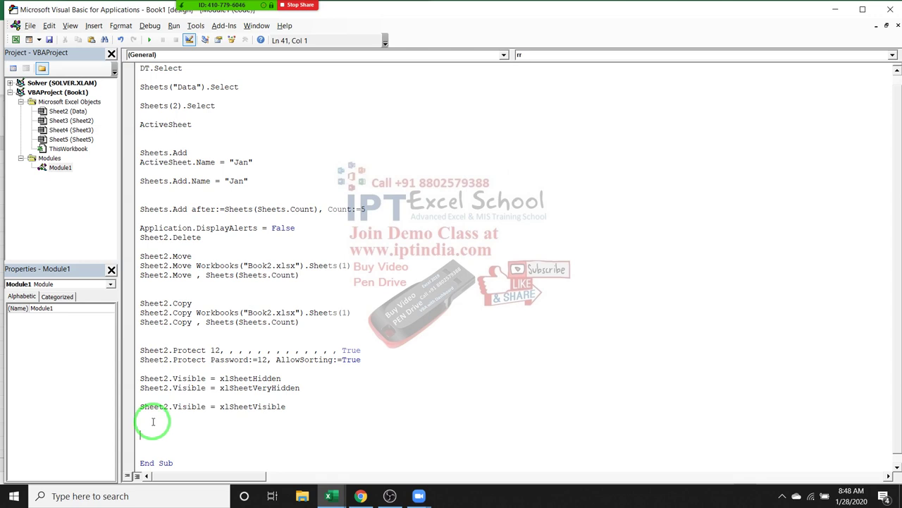
Highlight the Sheets("Data"), Sheets.Add.Name, Sheet2.Move and Visible statements in turn to explain them
scroll(129, 417, "down", 1)
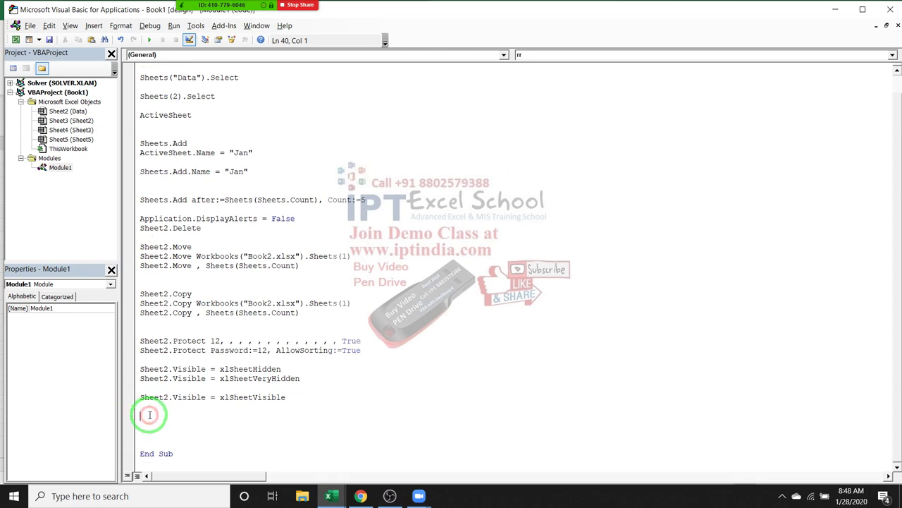
left_click_drag(148, 411, 141, 383)
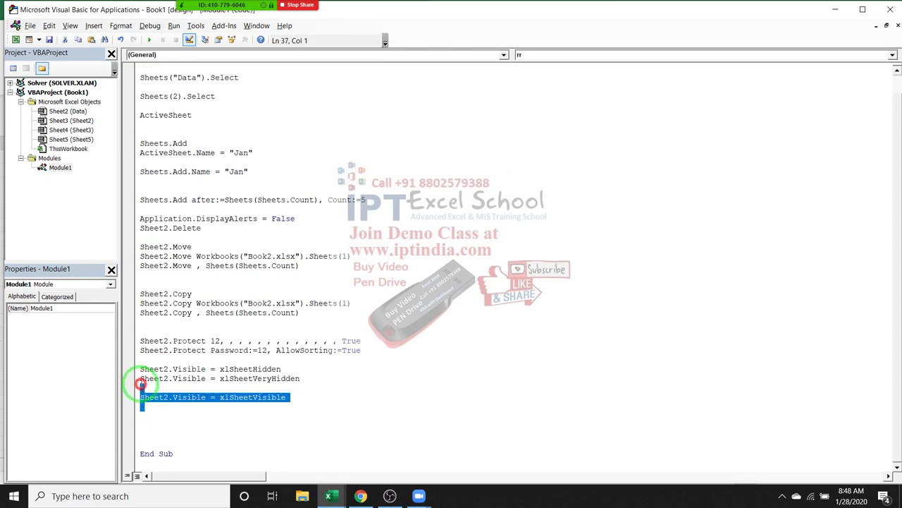
left_click(140, 77)
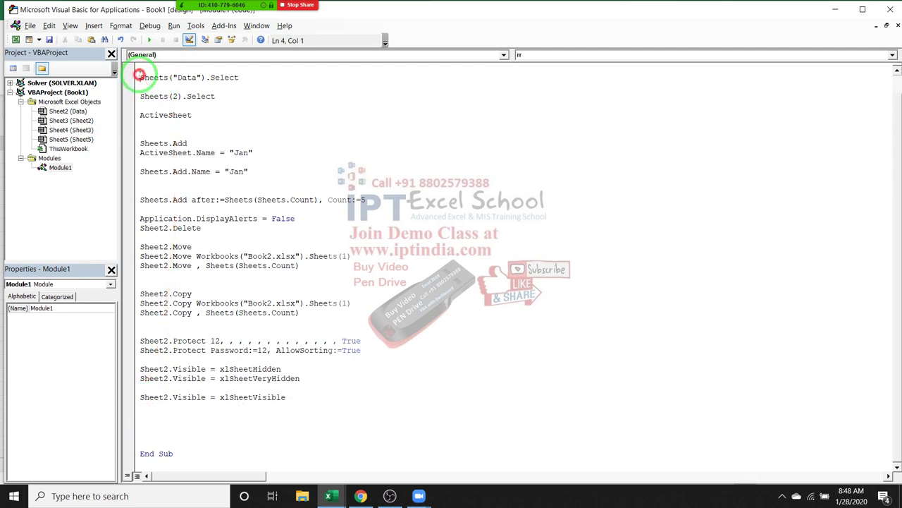
left_click_drag(139, 76, 191, 115)
mouse_move(140, 143)
left_mouse_down()
mouse_move(188, 144)
mouse_move(168, 171)
left_mouse_up()
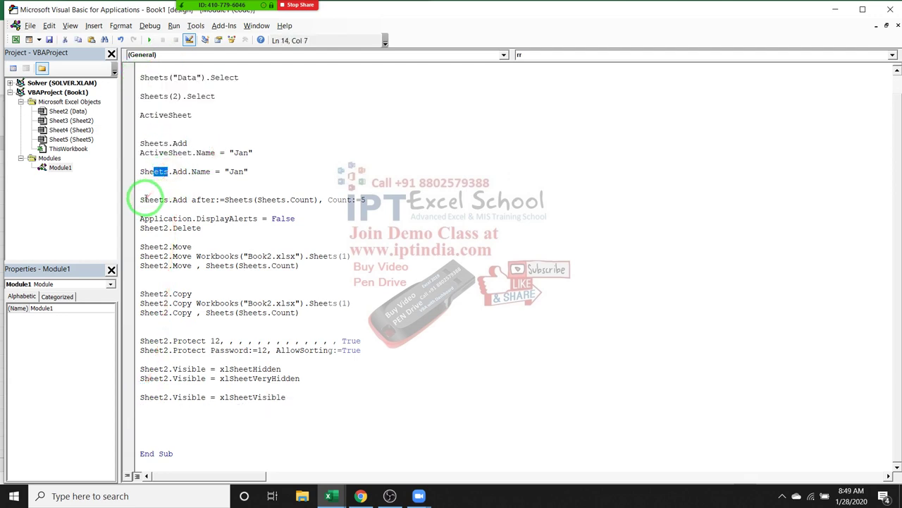
mouse_move(139, 219)
left_mouse_down()
mouse_move(170, 239)
mouse_move(168, 266)
left_mouse_up()
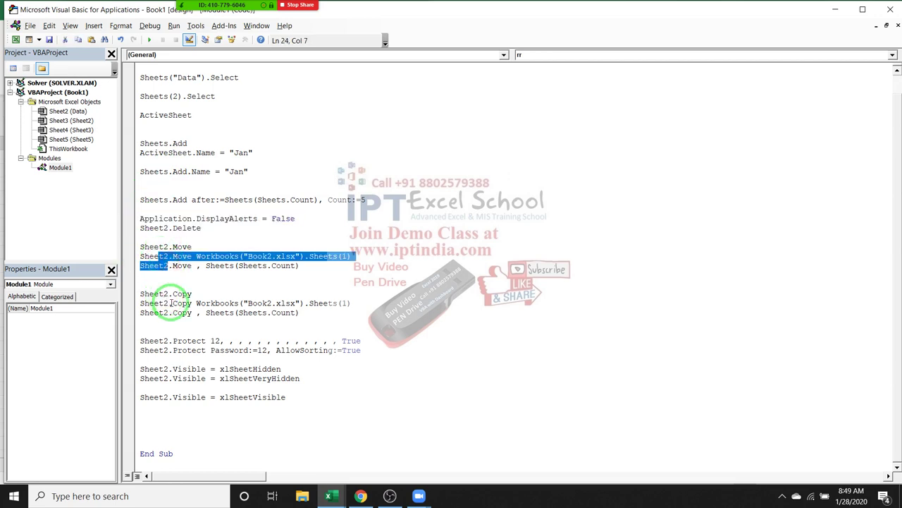
left_click_drag(173, 341, 360, 350)
left_click_drag(172, 378, 193, 386)
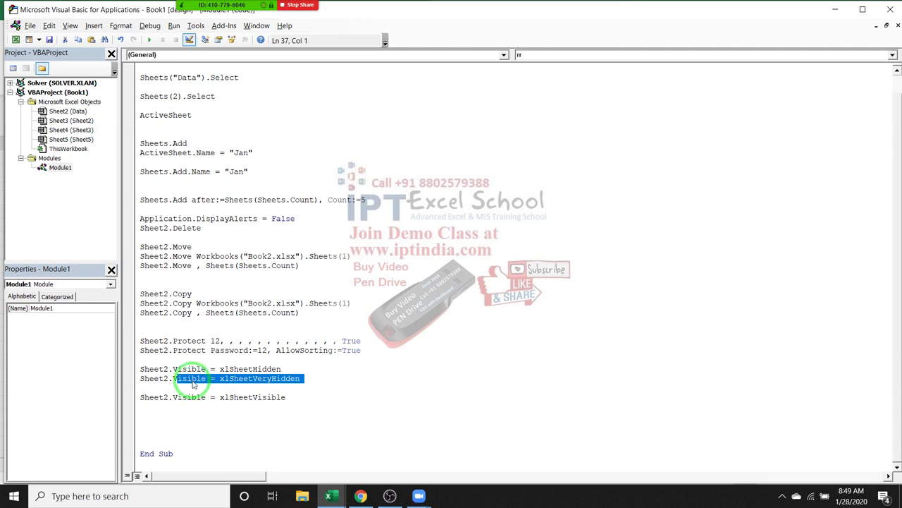
Copy Sheet2 into a new workbook via Move or Copy with (new book) selected
left_click(180, 395)
key("alt+F11")
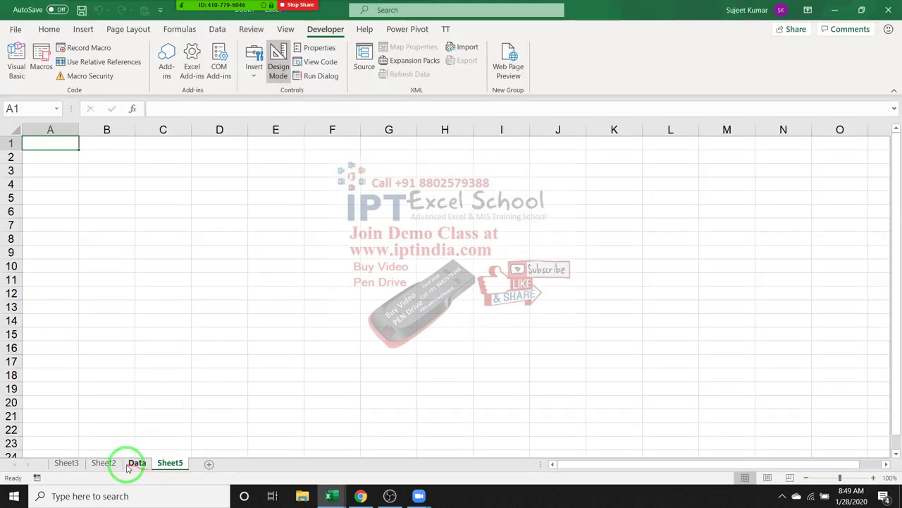
left_click(103, 463)
right_click(110, 463)
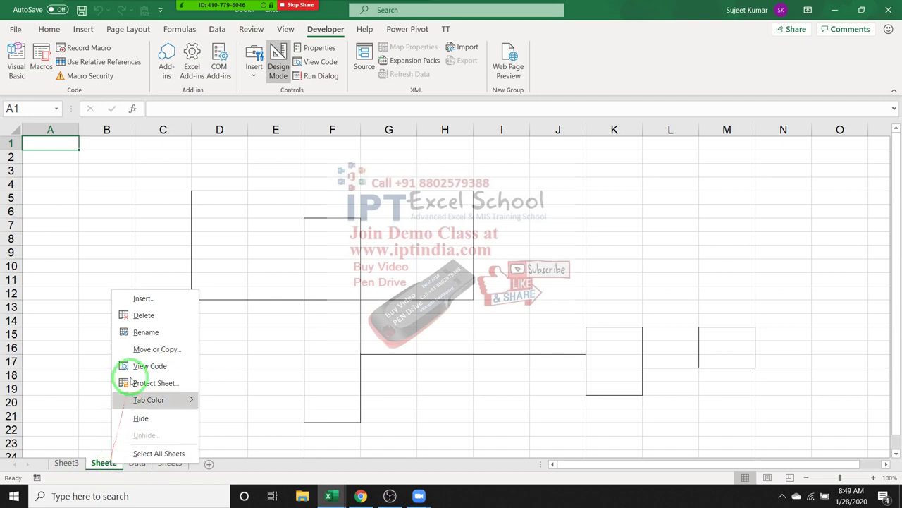
left_click(158, 355)
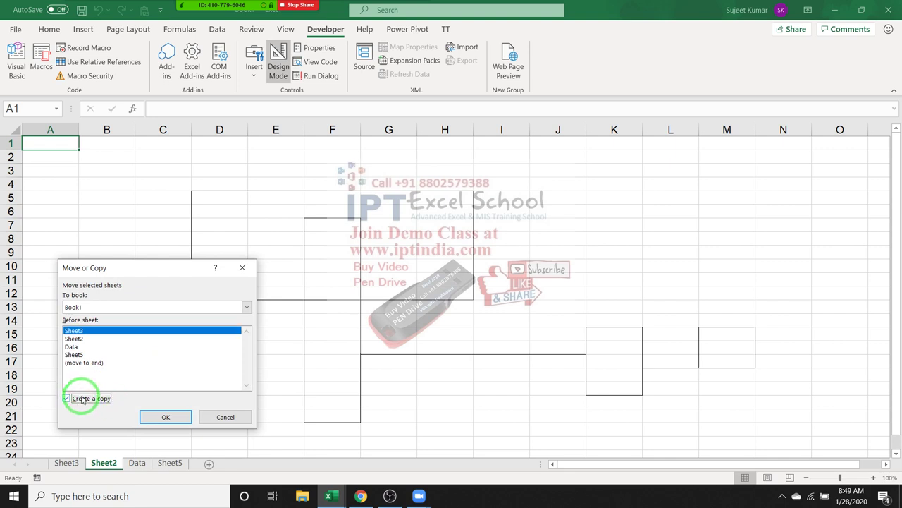
left_click(79, 347)
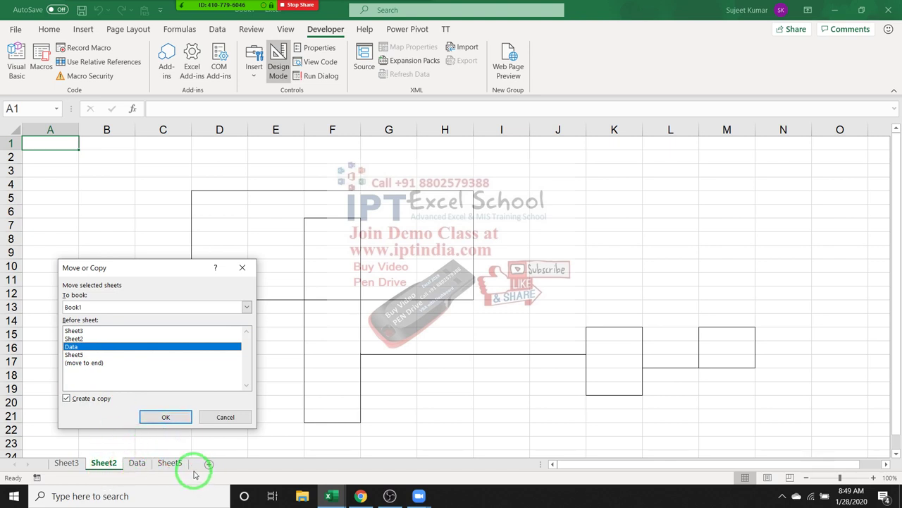
left_click(135, 311)
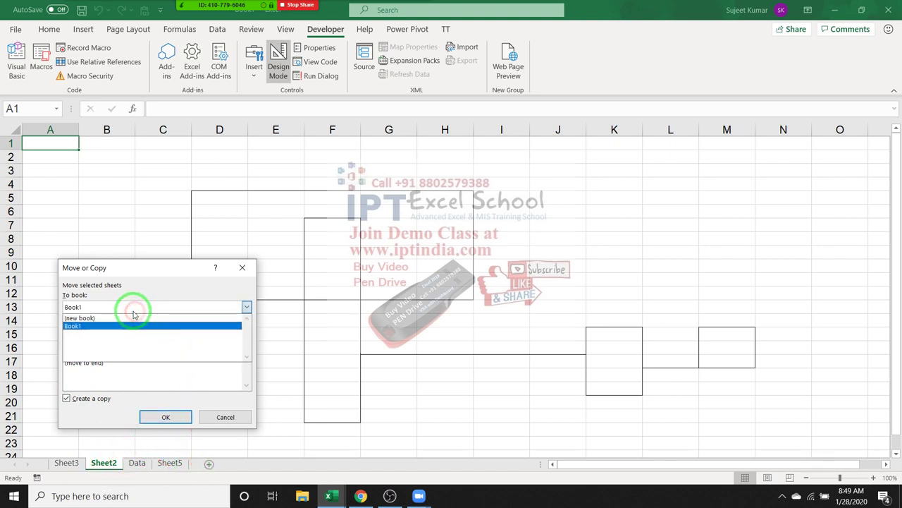
left_click(131, 317)
left_click(177, 415)
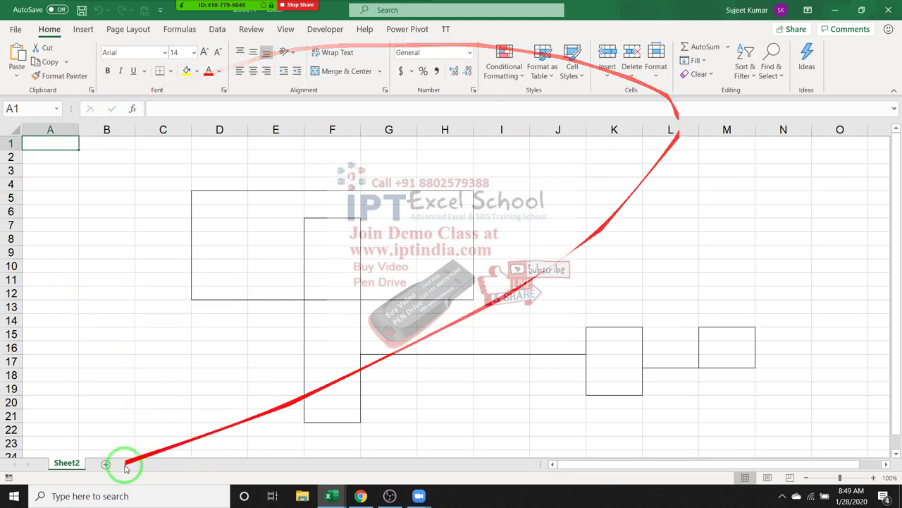
Close the new workbook without saving it
left_click(888, 10)
key("Escape")
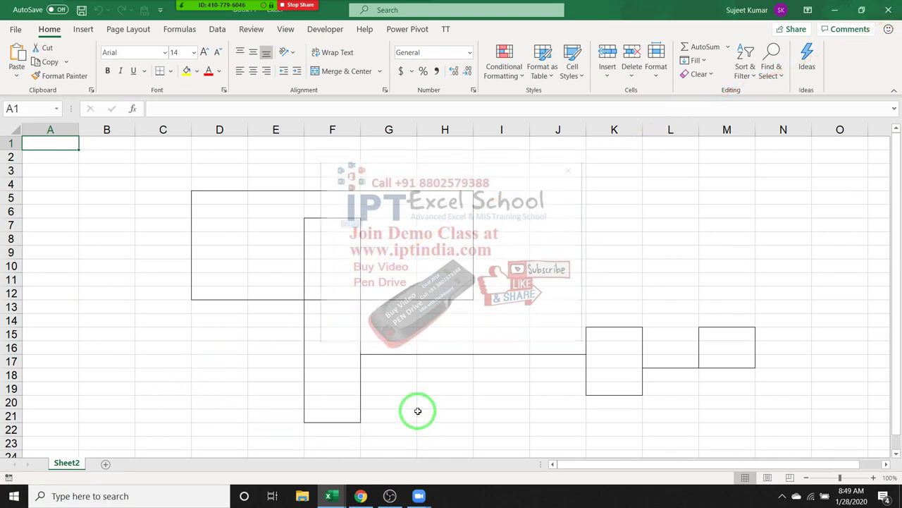
left_click(888, 9)
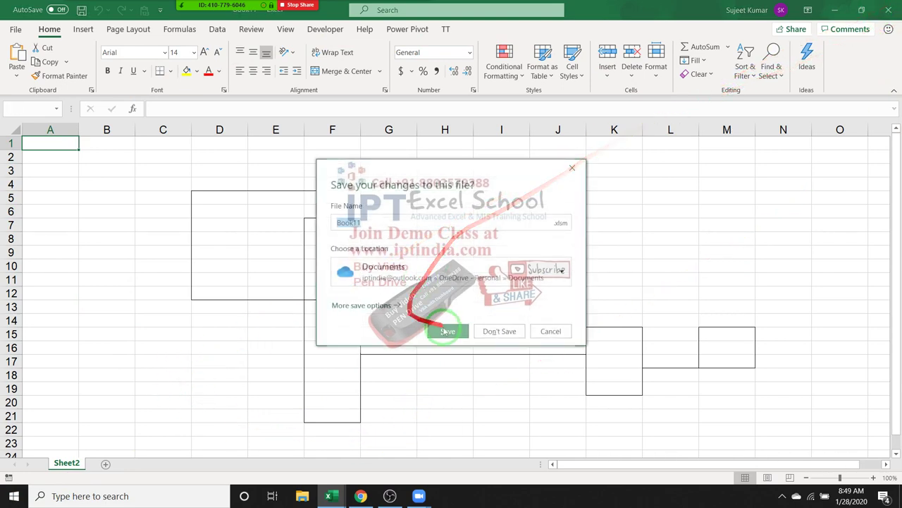
left_click(498, 329)
Start a Gmail message addressed to the two students, replacing a wrongly suggested recipient
left_click(360, 494)
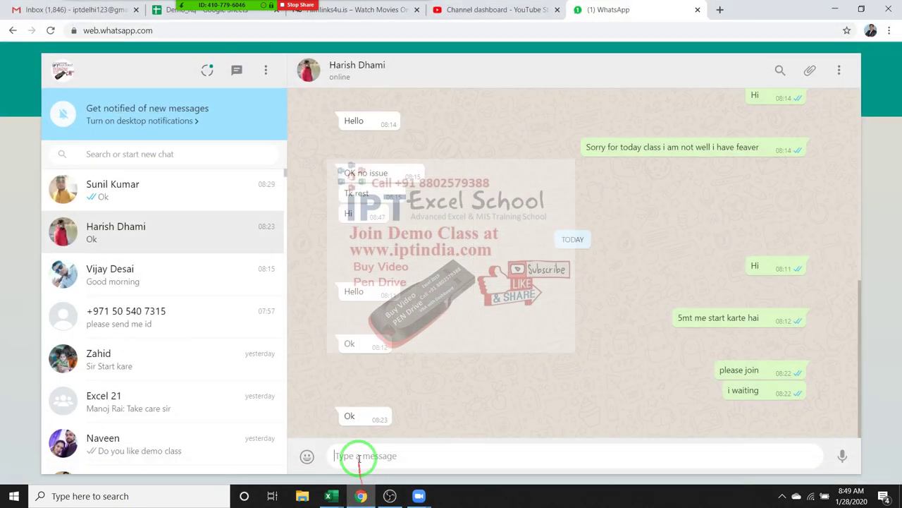
left_click(35, 10)
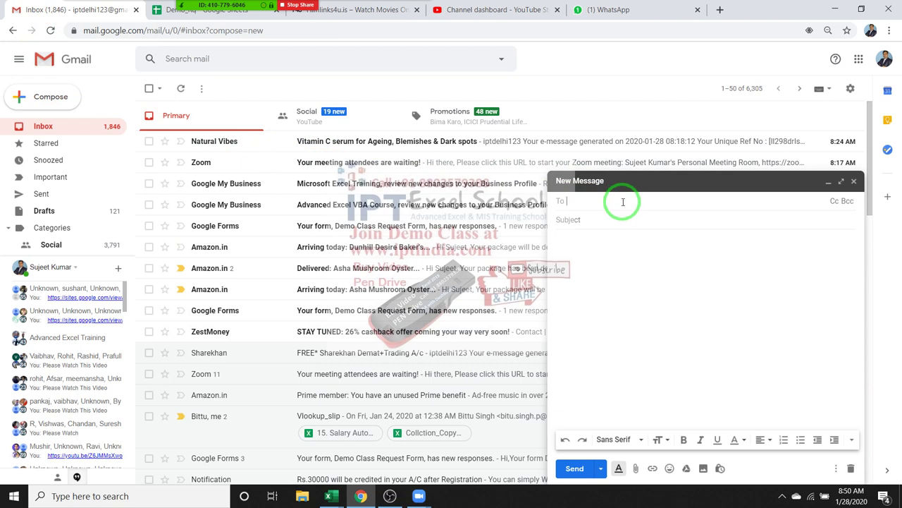
type("HAR")
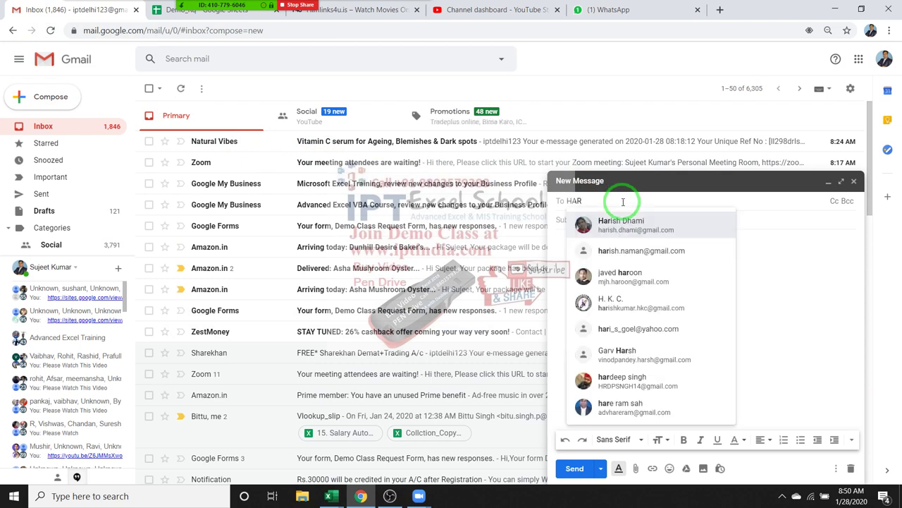
left_click(661, 233)
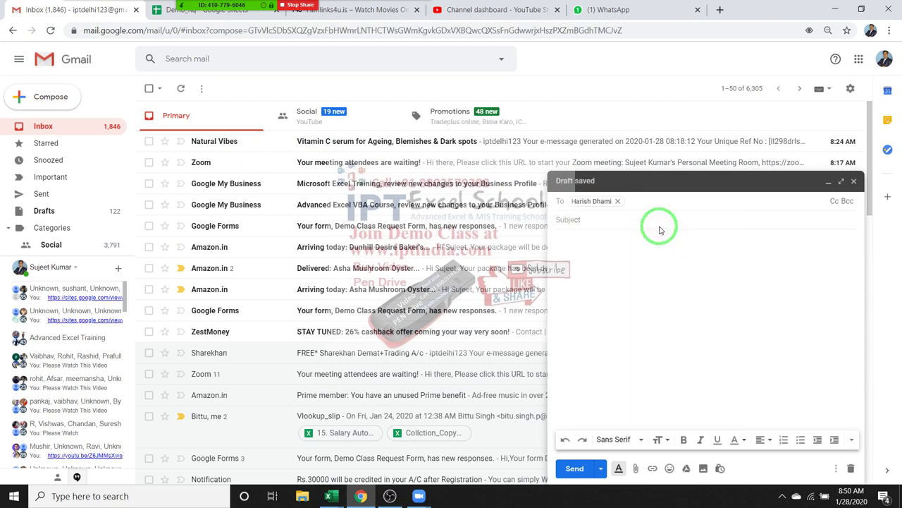
type("VID")
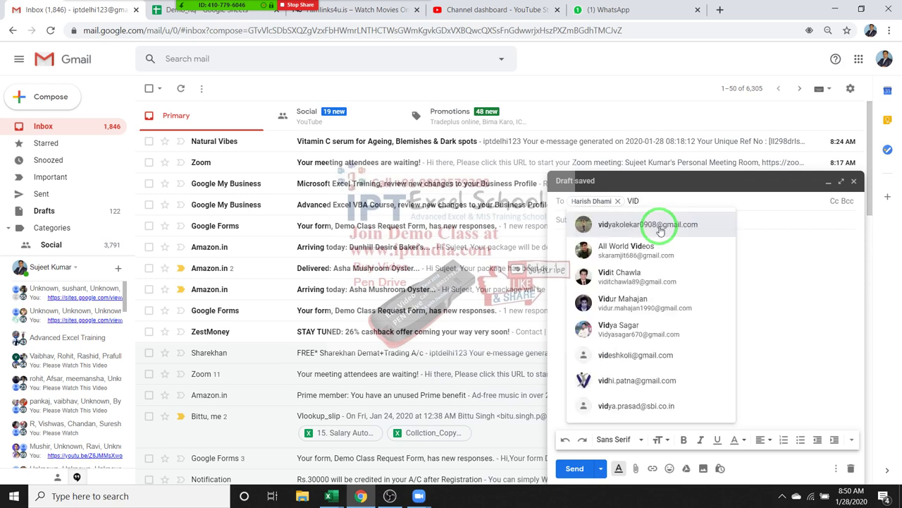
left_click(661, 229)
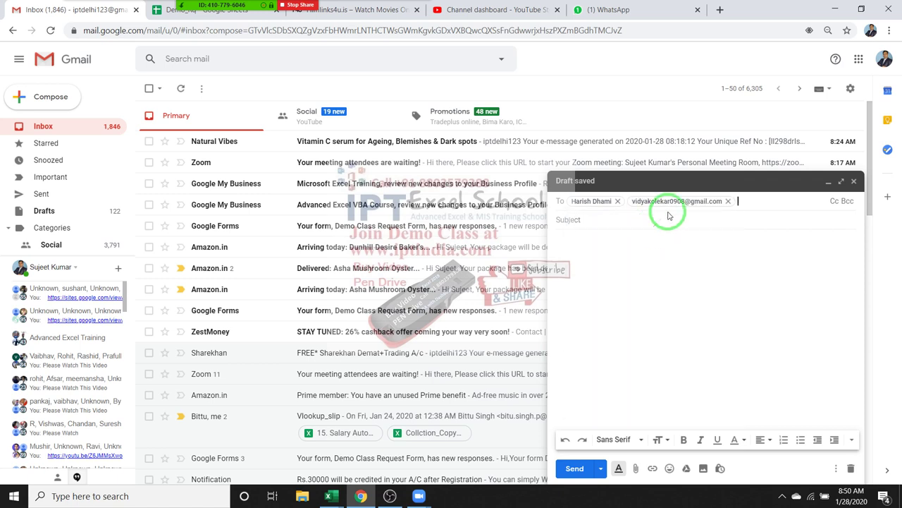
left_click(727, 202)
type("VIJ")
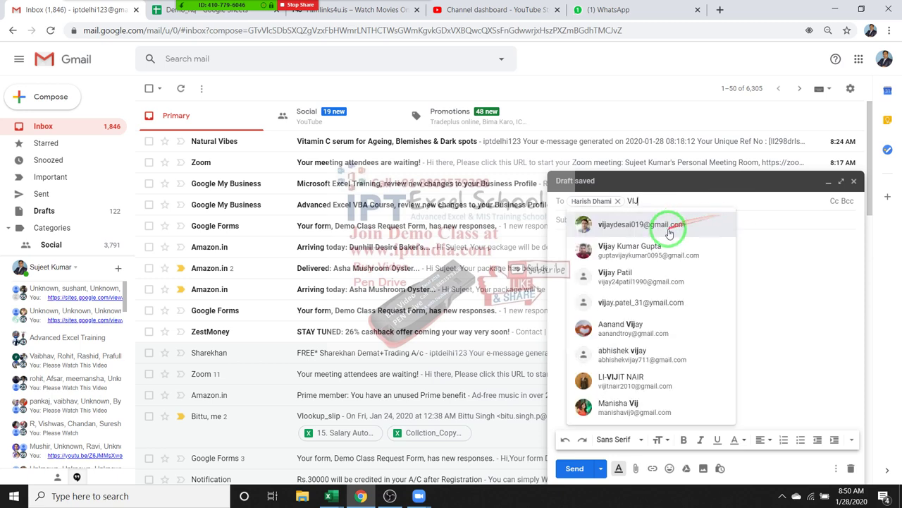
left_click(727, 223)
Paste the module's entire VBA code into the message body and send it
left_click(631, 218)
type("cODE")
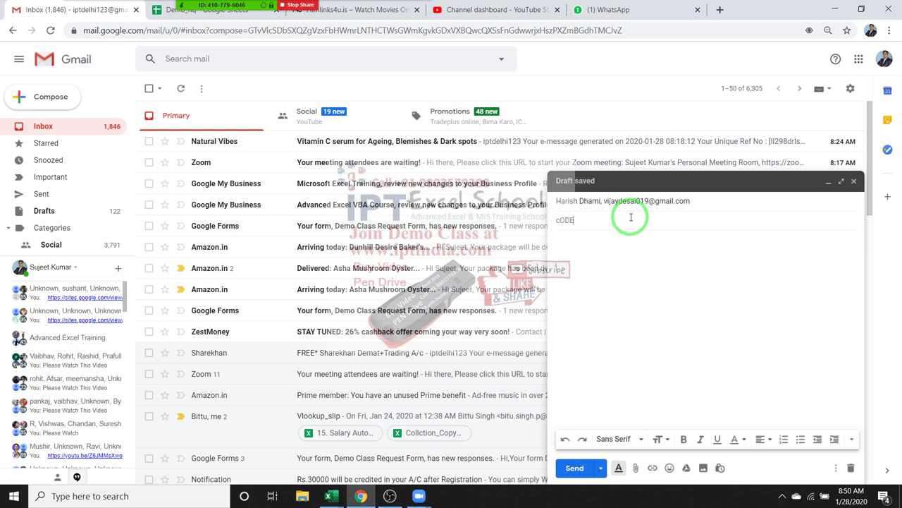
left_click(615, 243)
key("alt+Tab")
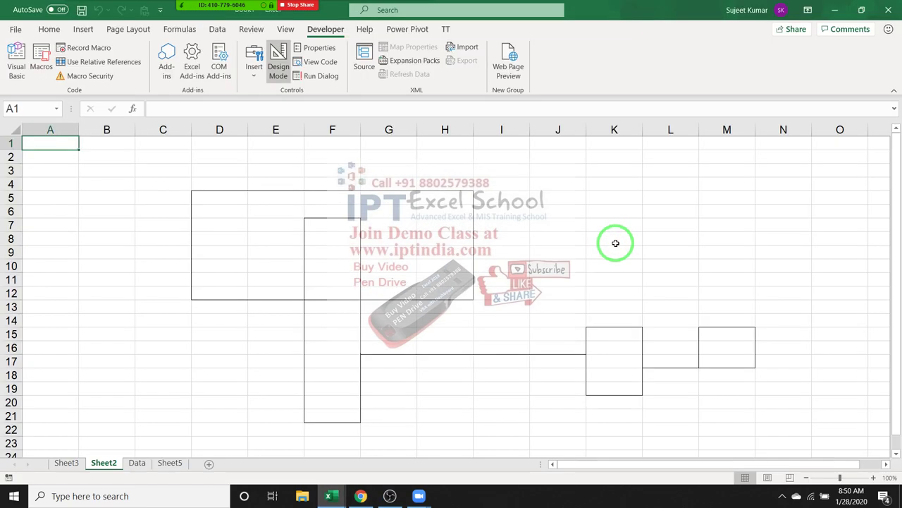
key("alt+Tab")
key("Tab")
key("ctrl+a")
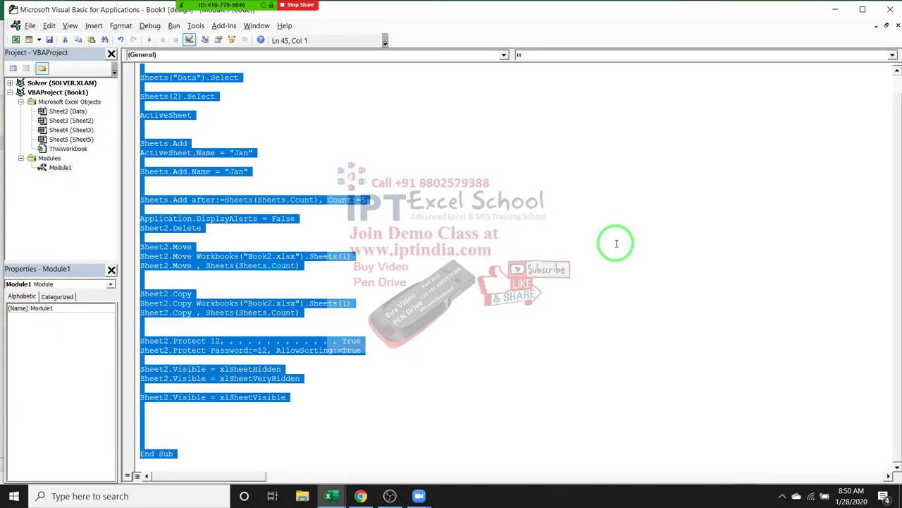
key("alt+Tab")
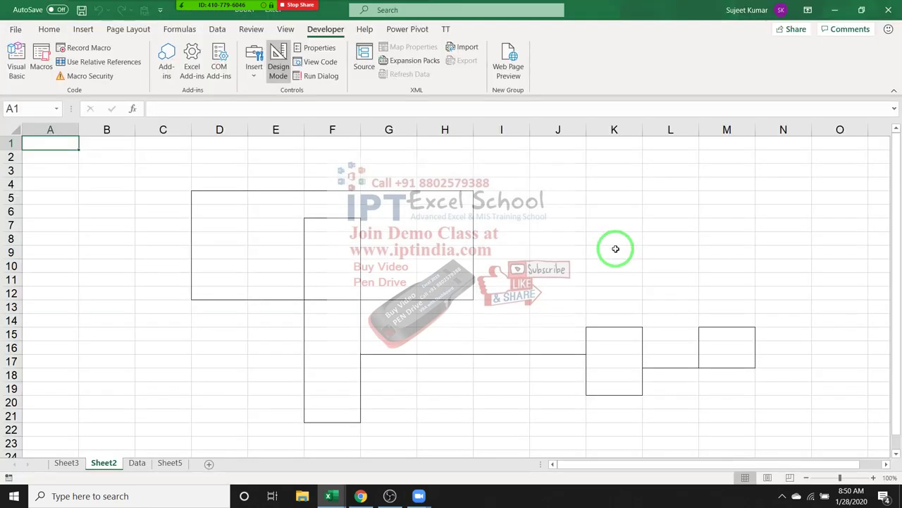
key("alt+Tab")
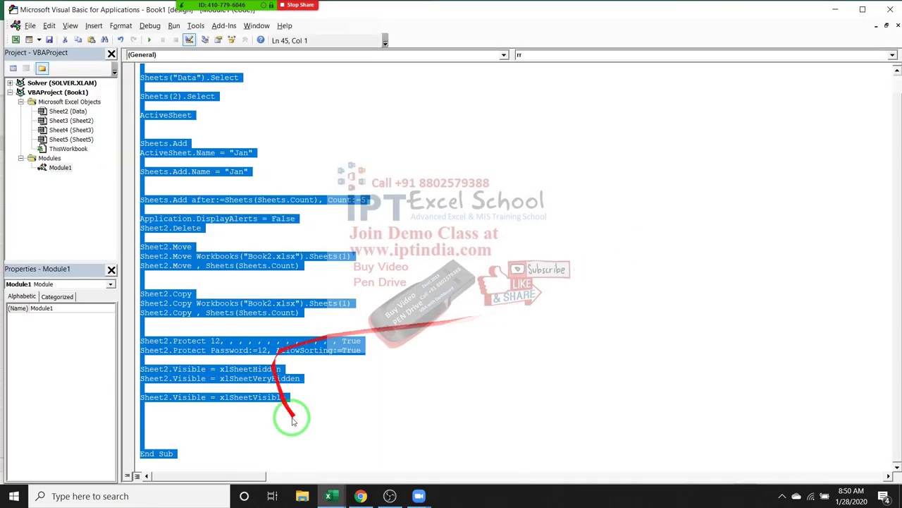
left_click(360, 495)
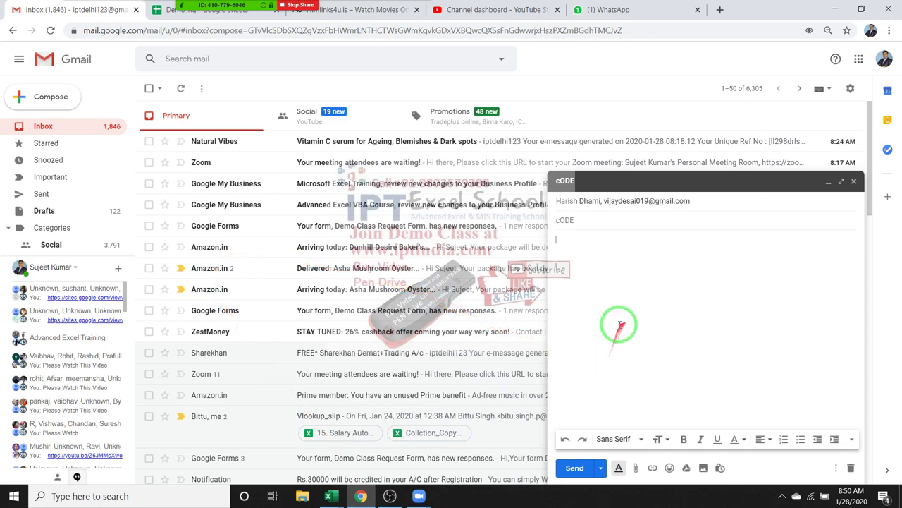
key("ctrl+v")
left_click(574, 468)
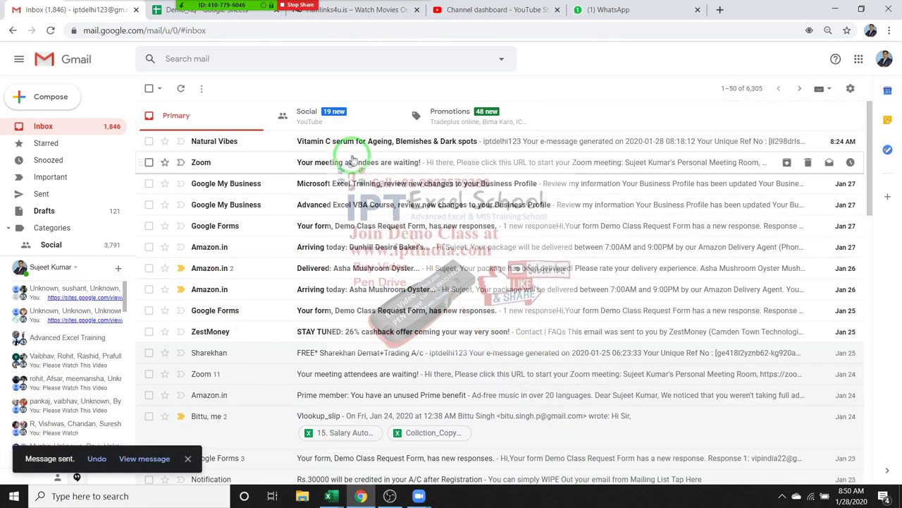
key("super+d")
End the Zoom meeting for all participants from the share toolbar's More menu
left_click(418, 12)
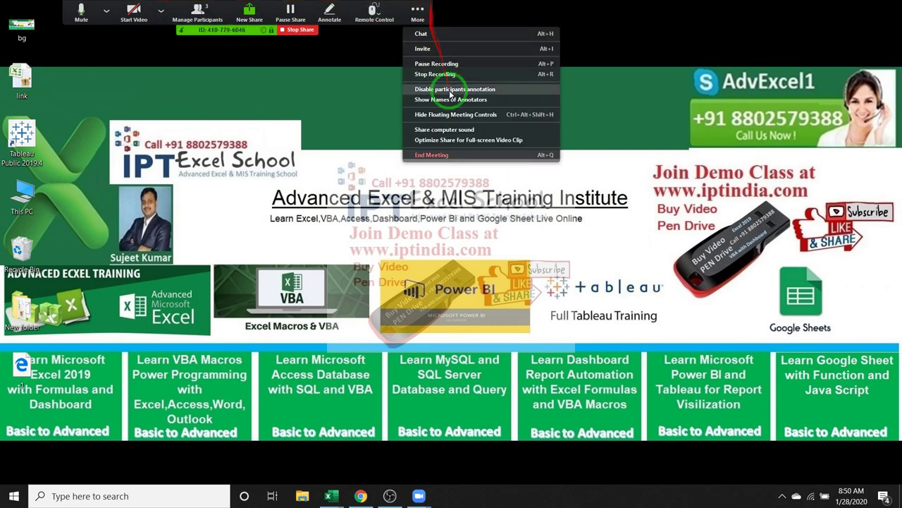
left_click(440, 155)
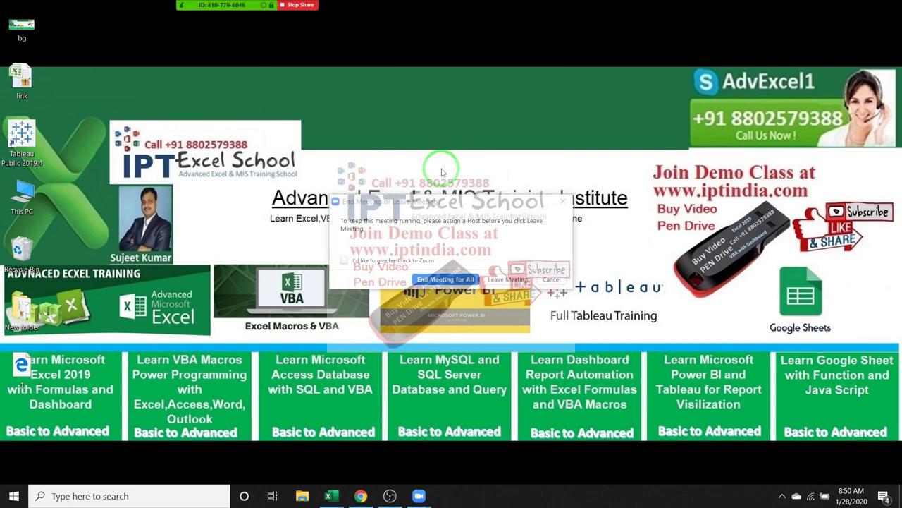
left_click(448, 278)
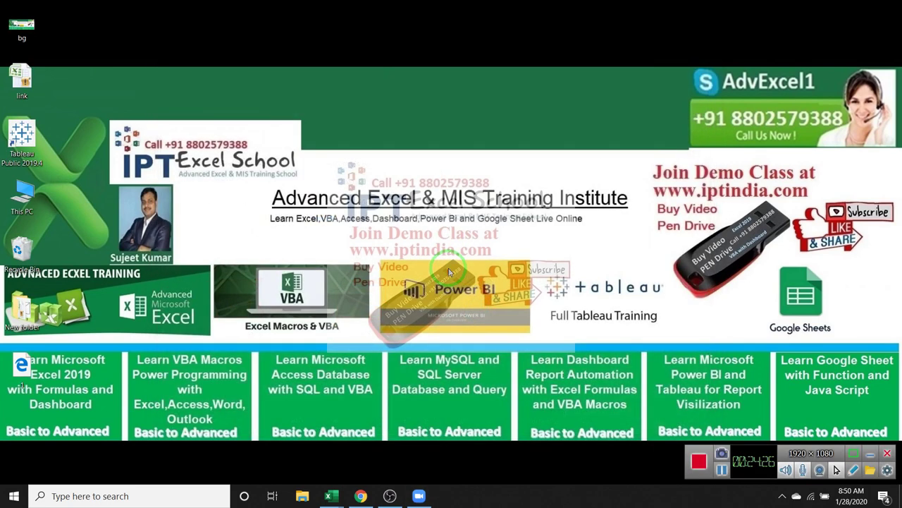